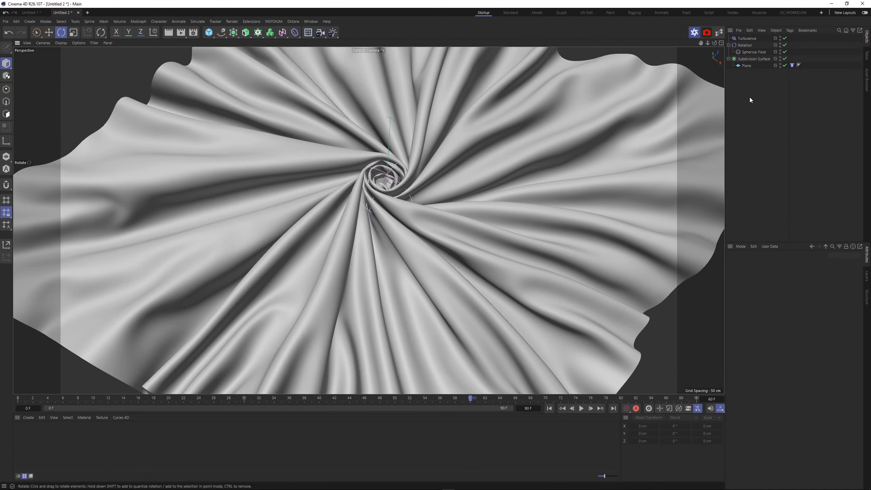
# - Turn off the Subdivision Surface and replay the cloth simulation from the start to frame 20
pyautogui.click(746, 66)
pyautogui.click(773, 161)
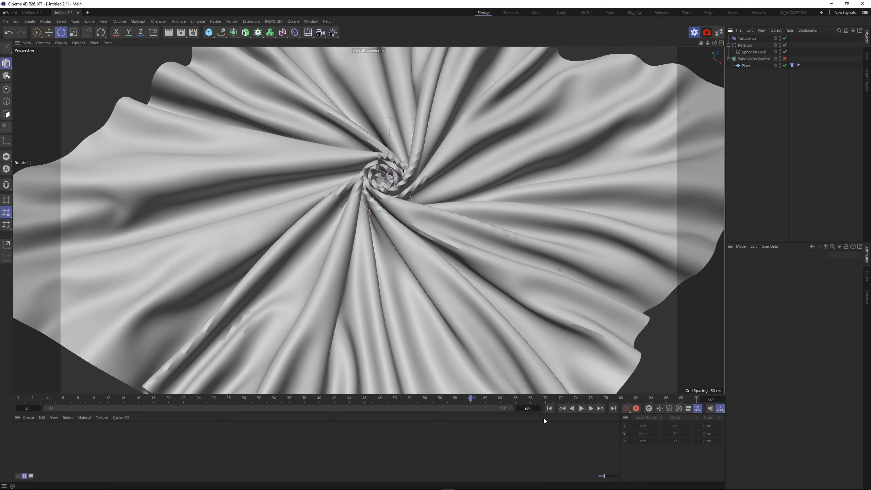
pyautogui.click(548, 409)
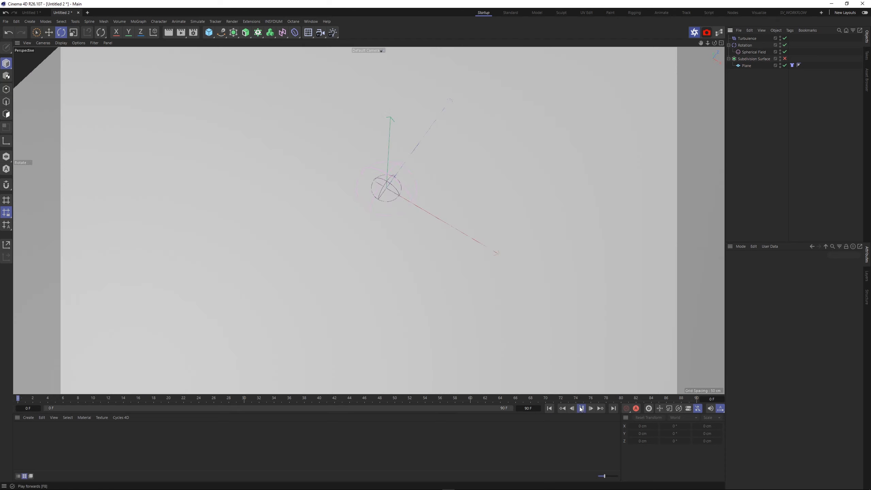
pyautogui.click(581, 408)
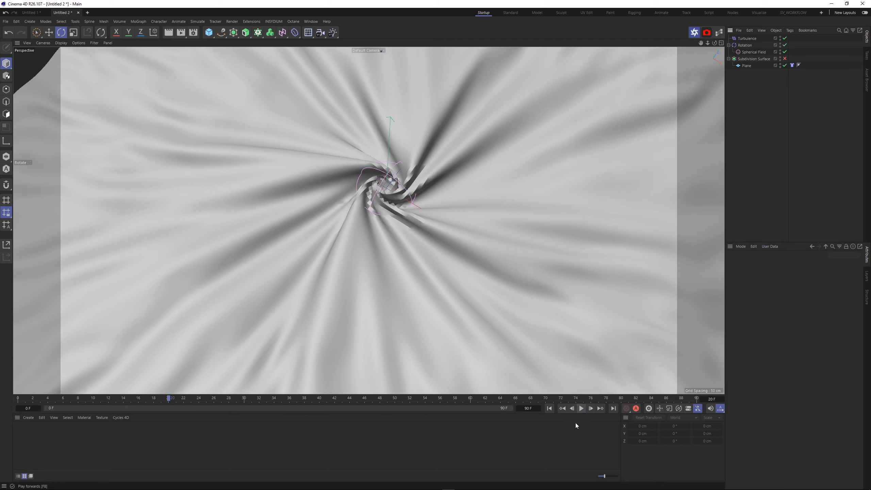
# - Turn the Subdivision Surface back on and examine the smoothed cloth at frame 20
pyautogui.click(784, 59)
pyautogui.click(769, 113)
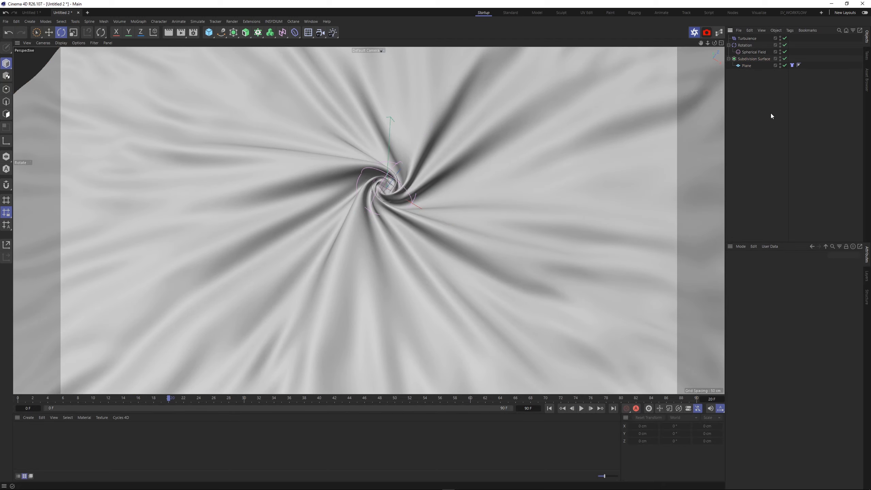
pyautogui.scroll(-6, 420, 189)
pyautogui.scroll(3, 416, 202)
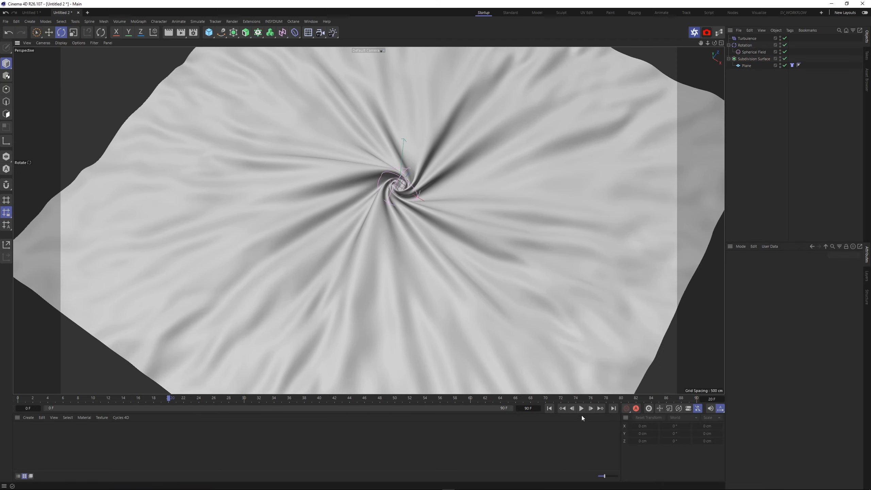
# - Turn off the Subdivision Surface and continue the cloth simulation to frame 32
pyautogui.click(784, 58)
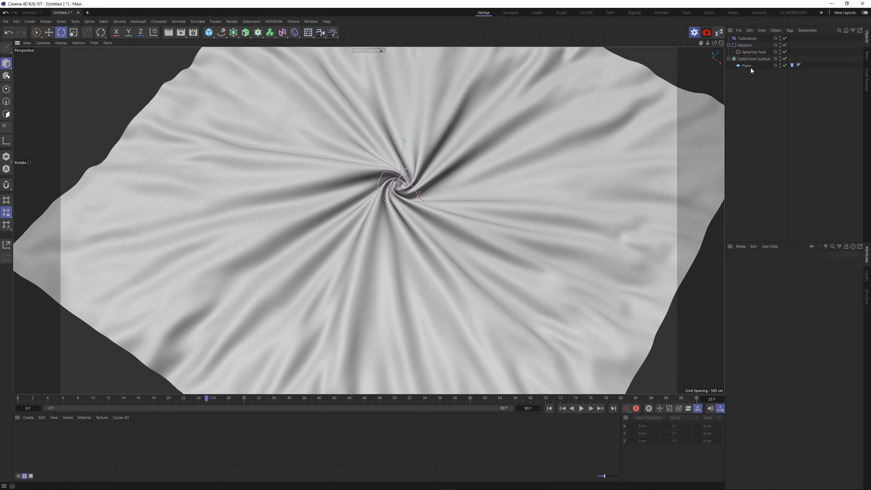
pyautogui.click(746, 65)
pyautogui.click(581, 408)
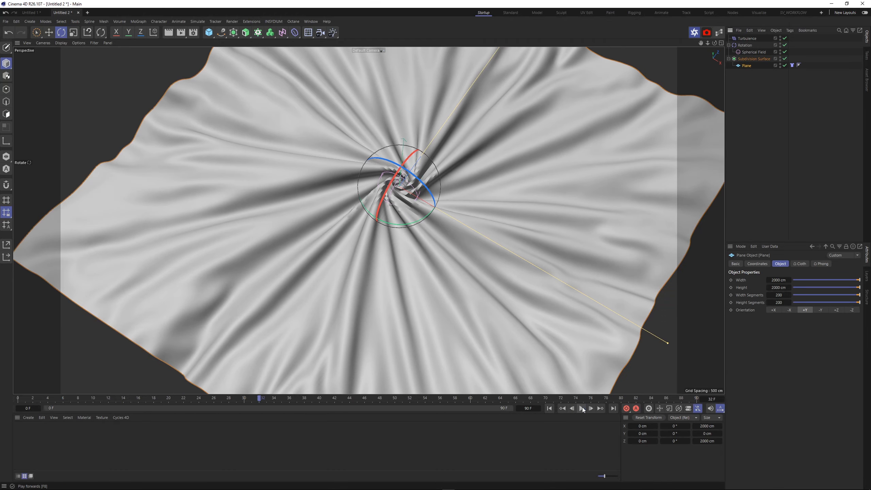
# - Re-enable the Subdivision Surface and examine the twisted centre up close, followed by the folds across the whole cloth
pyautogui.click(785, 58)
pyautogui.click(773, 141)
pyautogui.keyDown('alt'); pyautogui.moveTo(411, 192); pyautogui.dragTo(312, 287); pyautogui.keyUp('alt')
pyautogui.keyDown('alt'); pyautogui.moveTo(311, 285); pyautogui.dragTo(432, 156, button='right'); pyautogui.keyUp('alt')
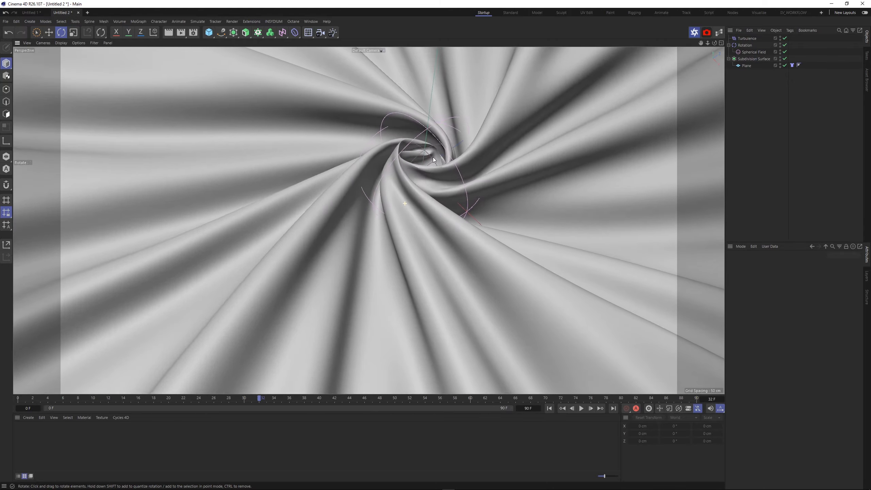
pyautogui.keyDown('alt'); pyautogui.moveTo(433, 156); pyautogui.dragTo(366, 134); pyautogui.keyUp('alt')
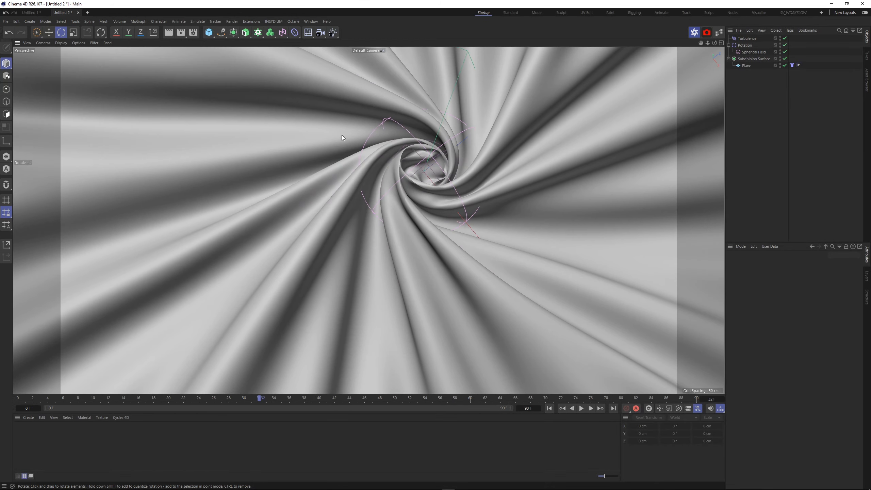
pyautogui.scroll(-10, 398, 175)
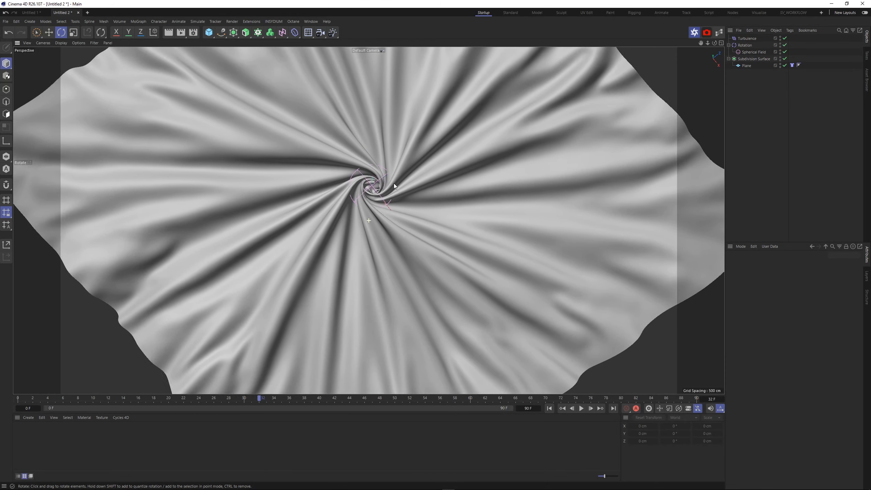
pyautogui.scroll(-5, 394, 186)
pyautogui.keyDown('alt'); pyautogui.moveTo(378, 206); pyautogui.dragTo(404, 176); pyautogui.keyUp('alt')
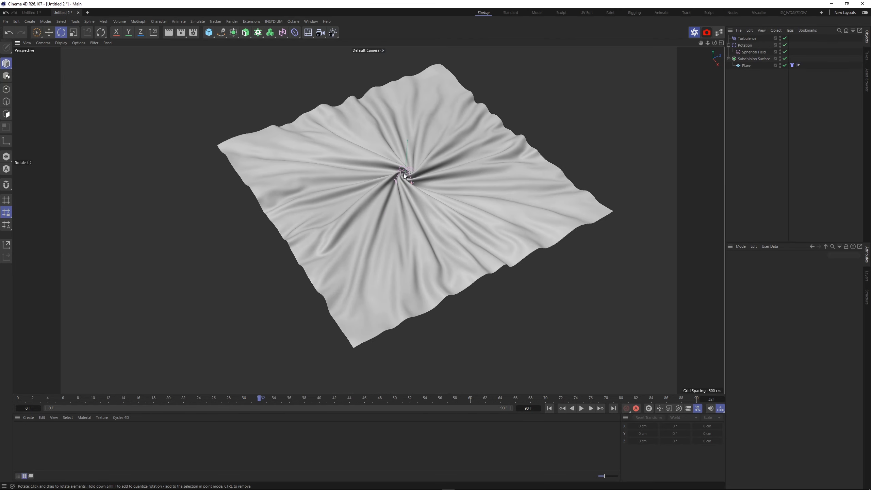
# - Set the Bendiness of the plane's Cloth tag to 50
pyautogui.click(791, 65)
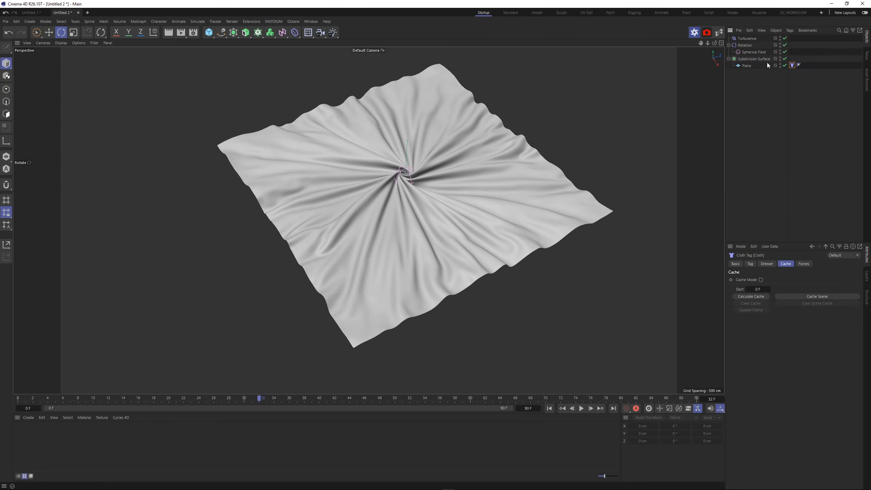
pyautogui.click(767, 263)
pyautogui.click(751, 263)
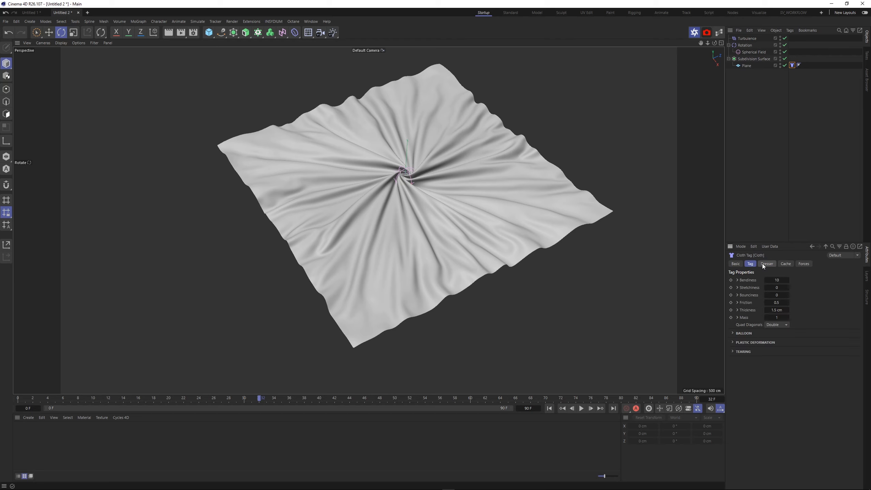
pyautogui.click(776, 280)
pyautogui.press('Return')
# - Turn off the Subdivision Surface and run the cloth simulation from frame 0 to frame 38
pyautogui.click(548, 409)
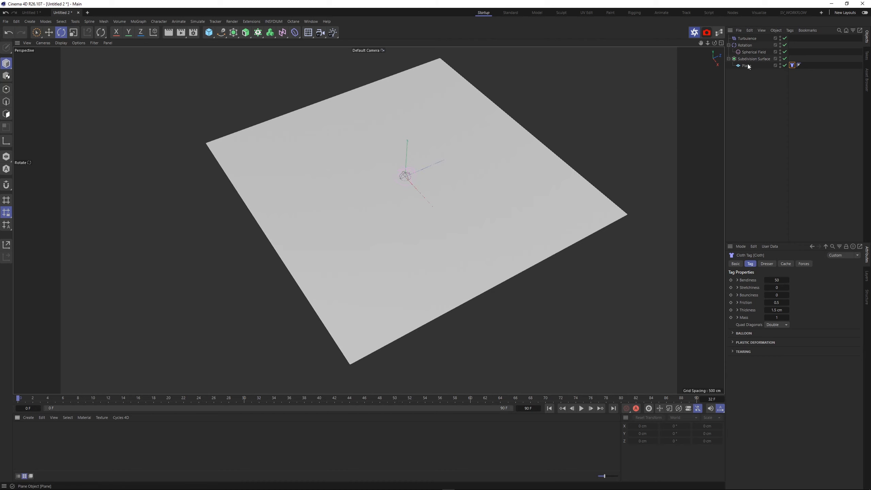
pyautogui.click(747, 65)
pyautogui.press('q')
pyautogui.click(582, 409)
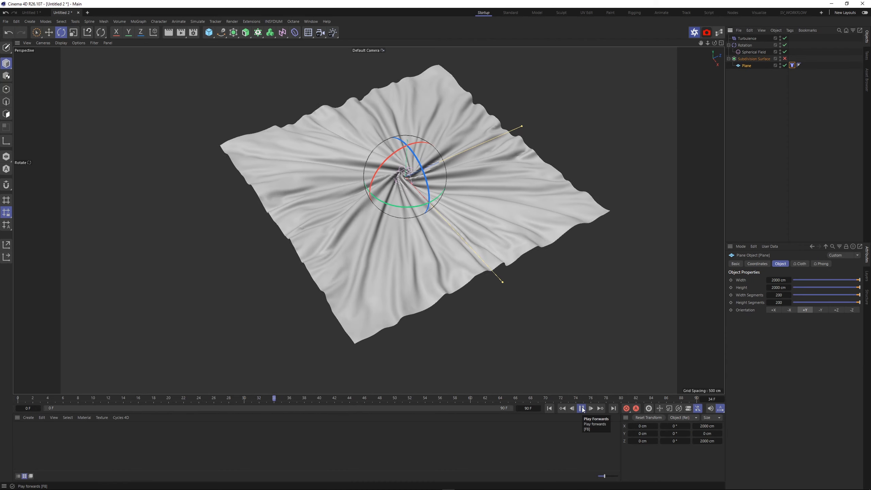
pyautogui.click(582, 408)
# - Deselect the plane, turn the Subdivision Surface on and examine the smoothed folds at frame 38
pyautogui.click(819, 99)
pyautogui.scroll(6, 408, 181)
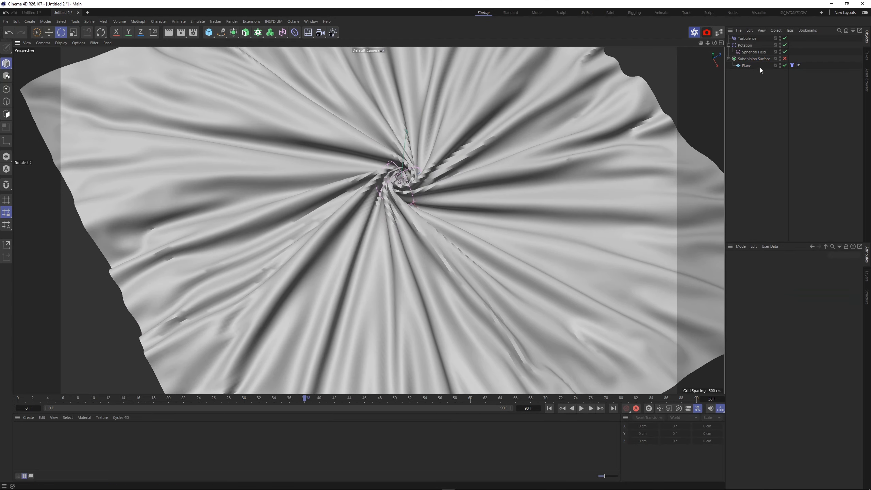
pyautogui.click(747, 66)
pyautogui.press('q')
pyautogui.click(776, 116)
pyautogui.scroll(-3, 408, 191)
pyautogui.keyDown('alt'); pyautogui.moveTo(413, 187); pyautogui.dragTo(430, 220); pyautogui.keyUp('alt')
# - Turn off the Subdivision Surface again and replay the simulation from the start to frame 12
pyautogui.click(746, 66)
pyautogui.press('q')
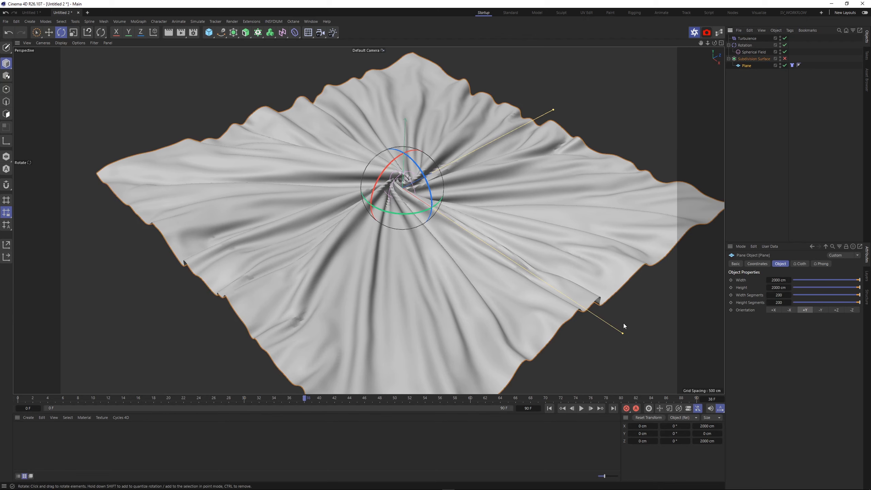
pyautogui.click(550, 408)
pyautogui.click(581, 408)
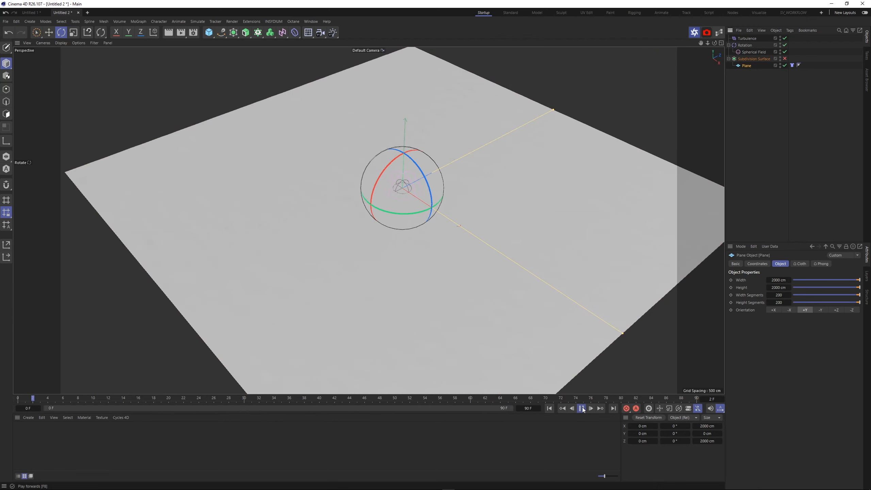
pyautogui.click(581, 409)
# - Calculate the simulation cache of the plane's Cloth tag
pyautogui.click(791, 66)
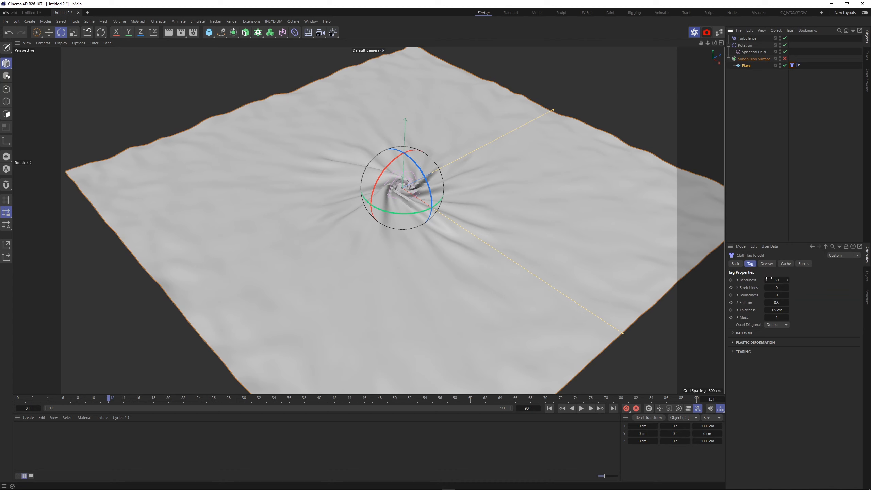
pyautogui.click(787, 264)
pyautogui.click(753, 296)
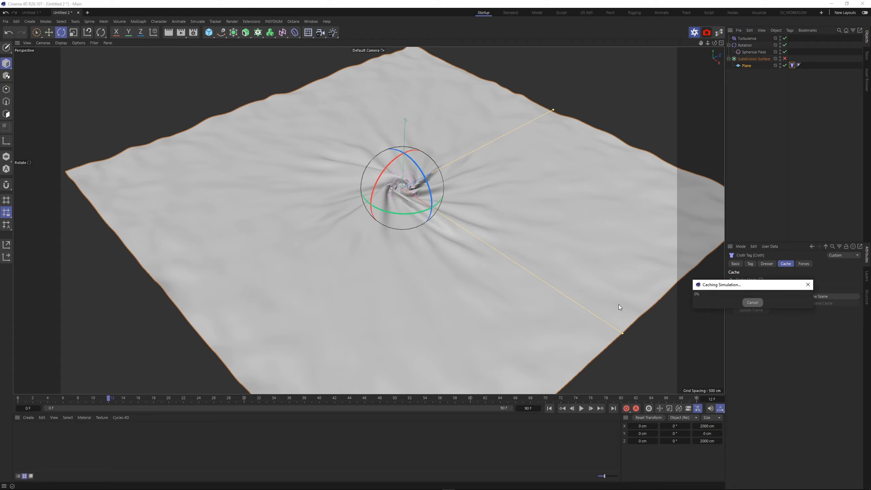
# - Play the cached cloth simulation and stop it at frame 24
pyautogui.click(581, 408)
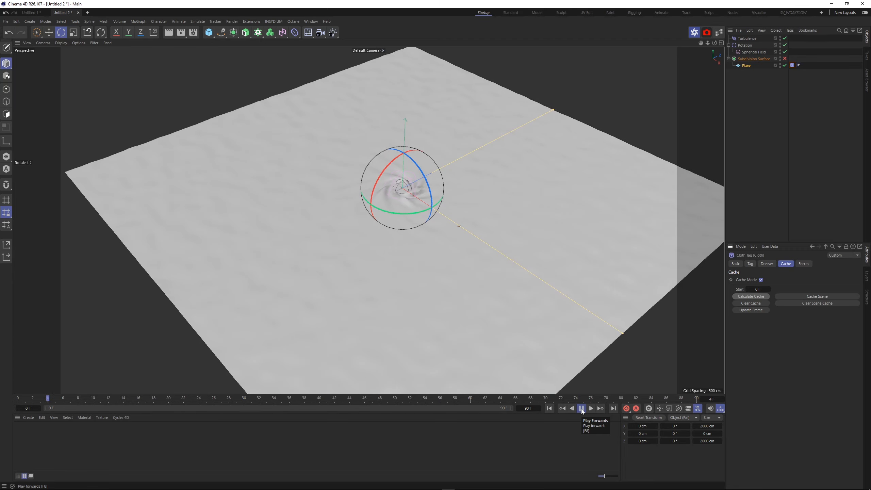
pyautogui.click(581, 408)
pyautogui.click(581, 409)
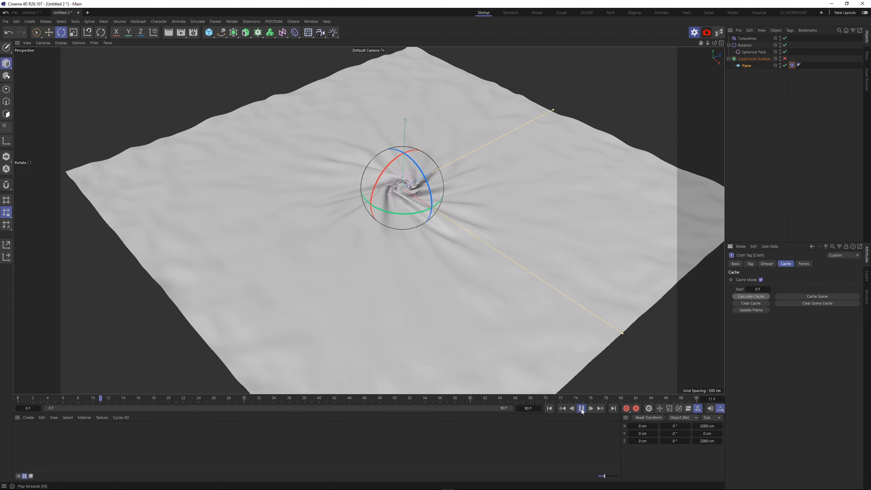
pyautogui.click(581, 408)
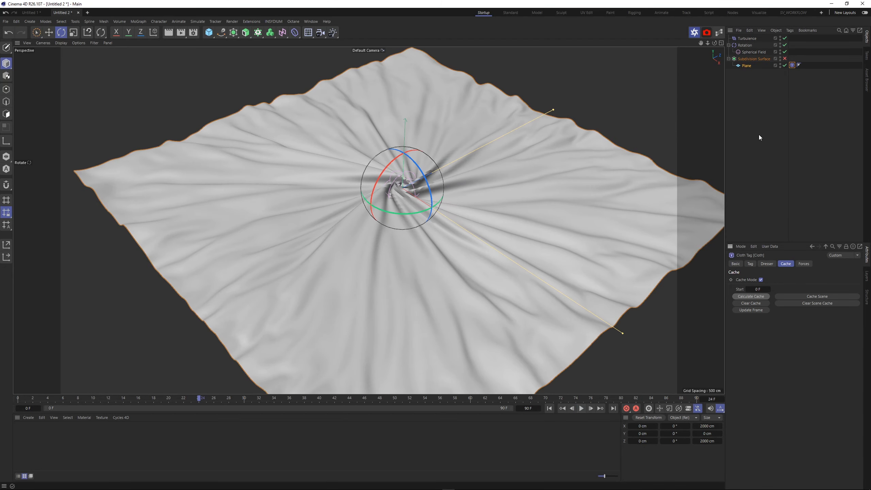
# - Re-enable the Subdivision Surface and set the timeline to frame 23 for the still
pyautogui.click(780, 108)
pyautogui.scroll(10, 287, 352)
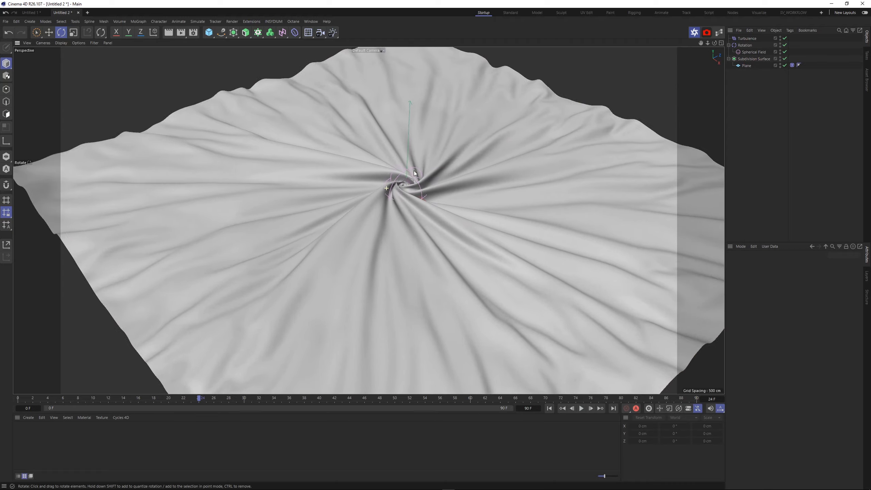
pyautogui.click(168, 398)
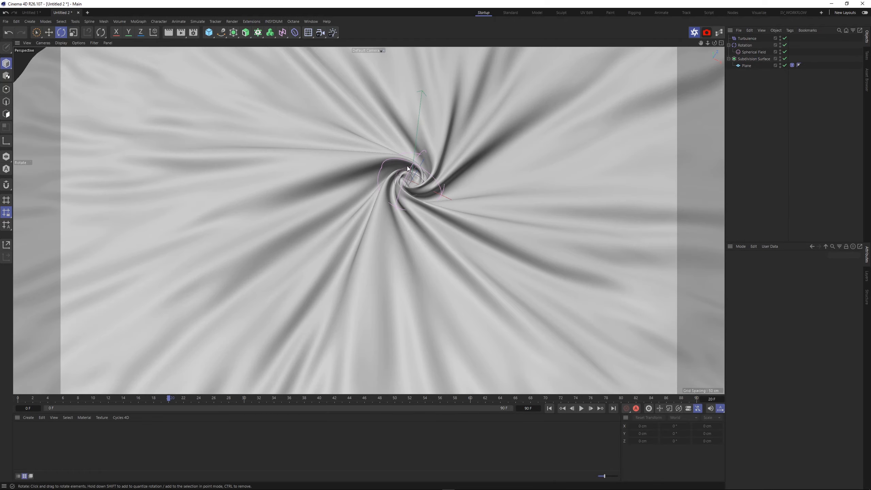
pyautogui.keyDown('alt'); pyautogui.moveTo(406, 166); pyautogui.dragTo(405, 243, button='middle'); pyautogui.keyUp('alt')
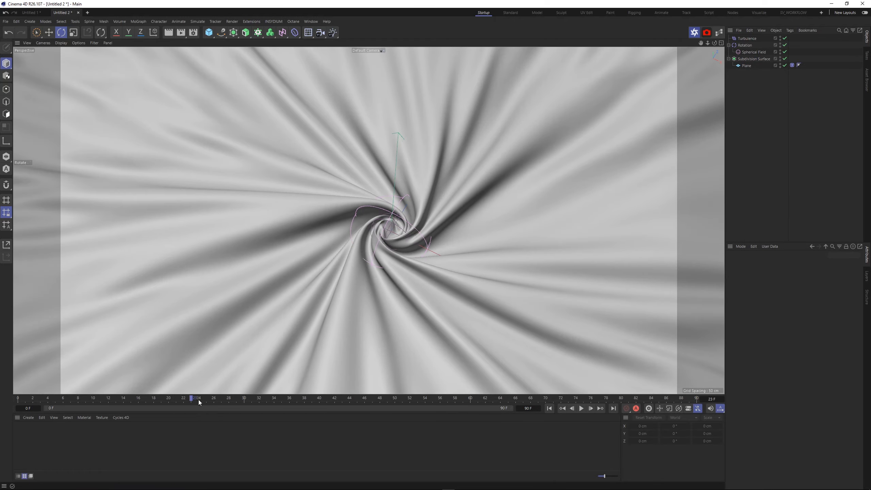
pyautogui.scroll(-10, 390, 285)
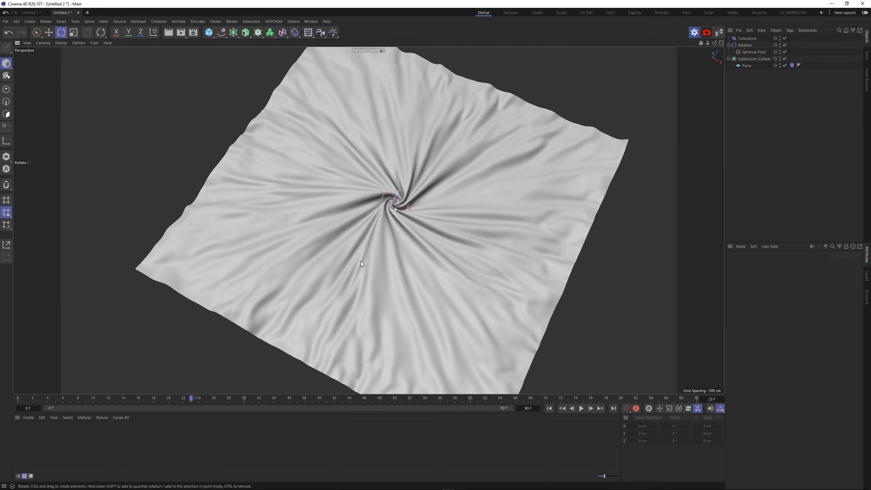
pyautogui.scroll(3, 372, 213)
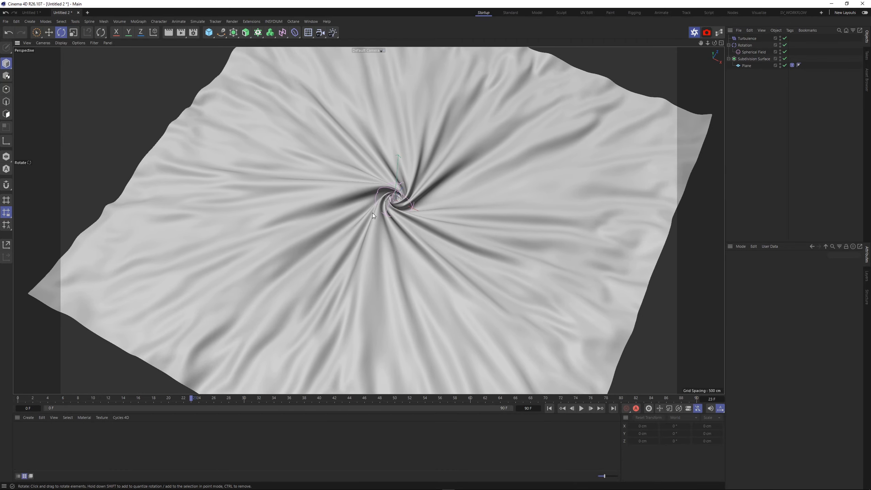
# - Set the renderer to Octane Renderer and the output size to 2048 × 2048 pixels in the render settings
pyautogui.click(198, 33)
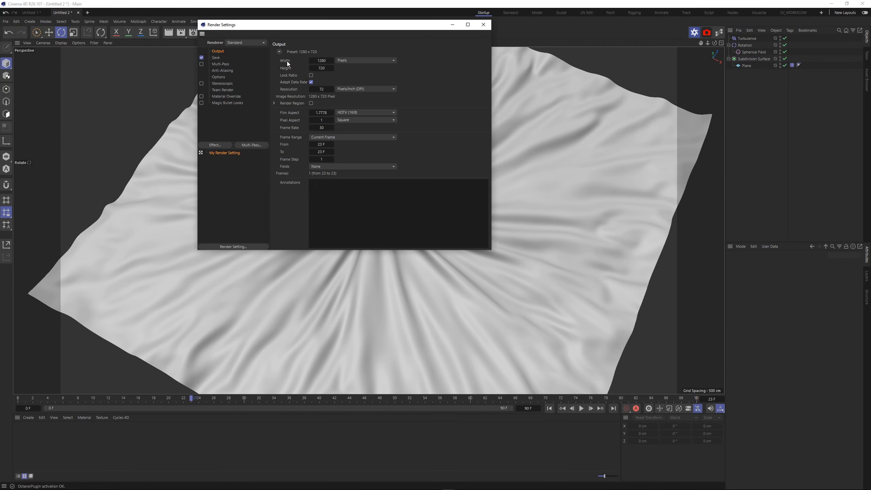
pyautogui.click(246, 42)
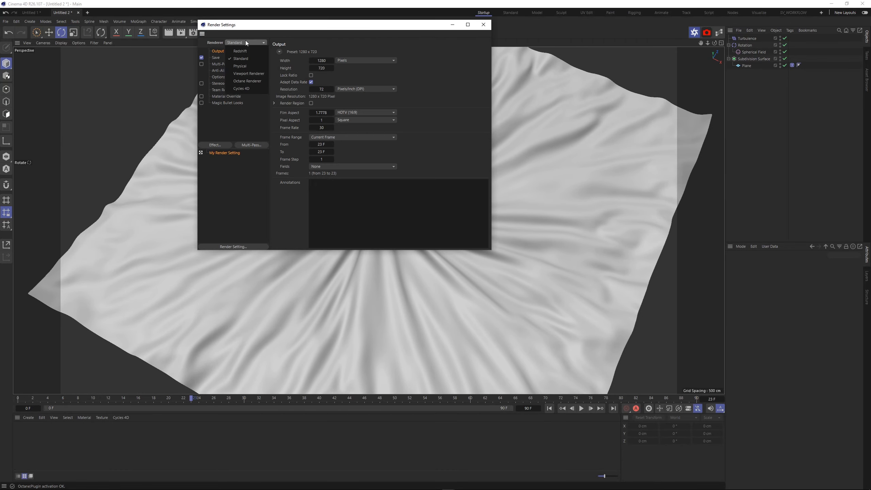
pyautogui.click(251, 81)
pyautogui.click(328, 61)
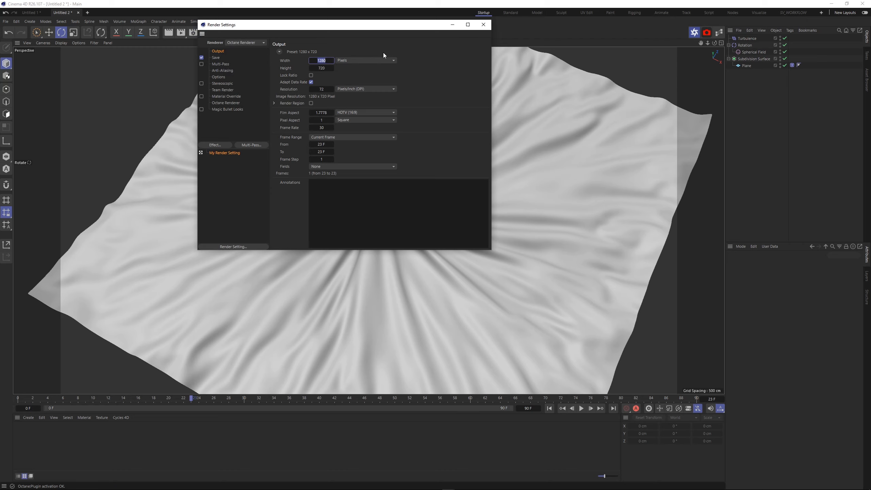
pyautogui.write('2048')
pyautogui.press('Tab')
pyautogui.write('2048')
pyautogui.press('Return')
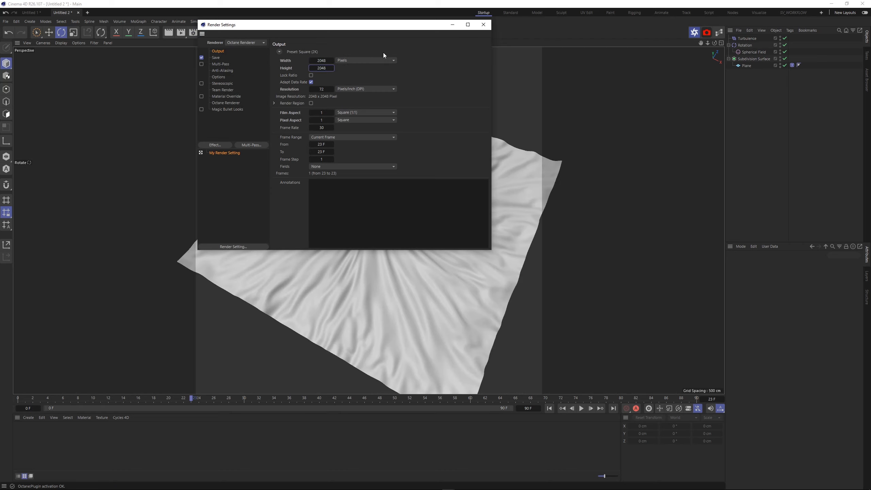
pyautogui.click(483, 24)
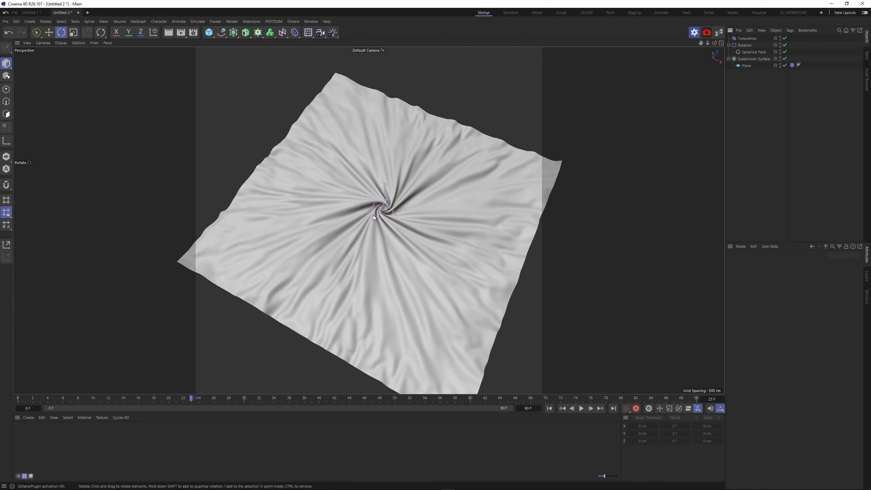
# - Frame a close-up of the cloth's twisted centre in the square render area
pyautogui.scroll(15, 374, 217)
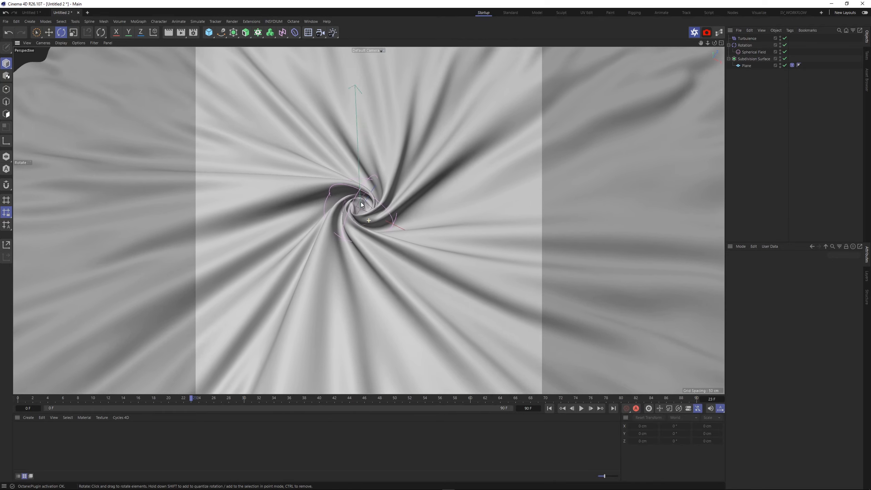
pyautogui.moveTo(360, 201)
pyautogui.keyDown('alt'); pyautogui.mouseDown()
pyautogui.moveTo(353, 232)
pyautogui.moveTo(360, 201)
pyautogui.mouseUp(); pyautogui.keyUp('alt')
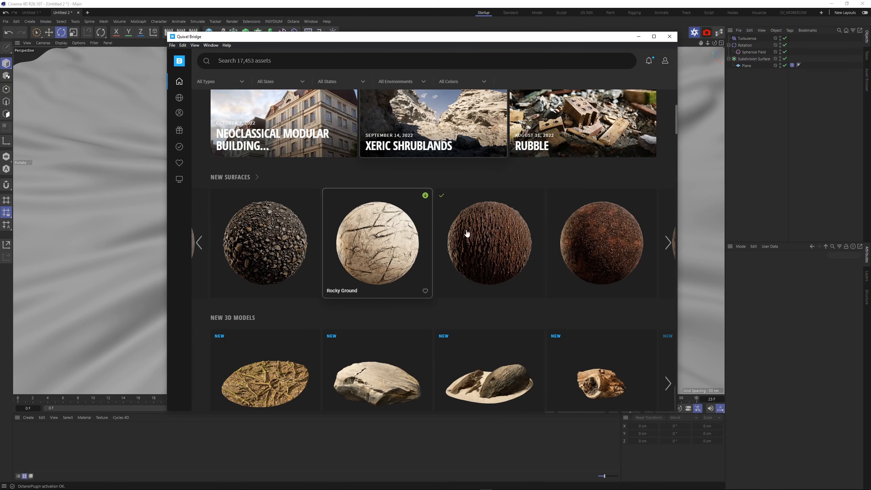
# - Browse the new surfaces in Quixel Bridge and export Ponderosa Pine Bark to Cinema 4D
pyautogui.click(667, 238)
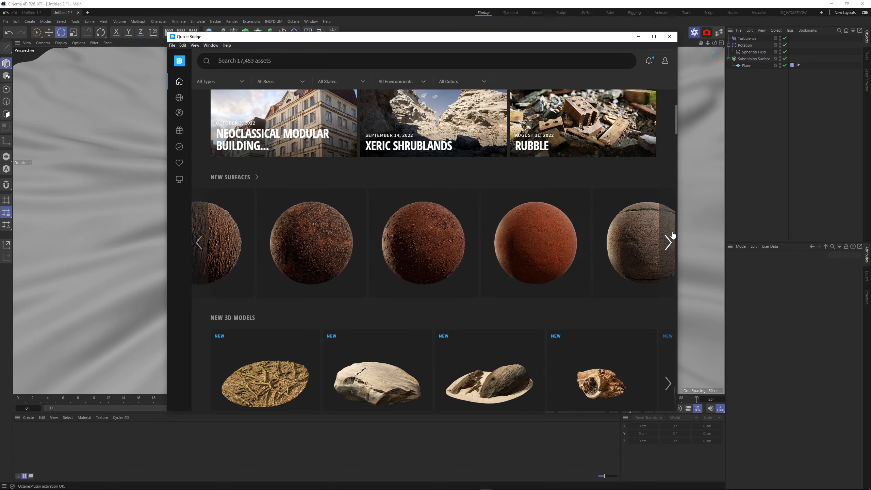
pyautogui.click(198, 245)
pyautogui.click(198, 247)
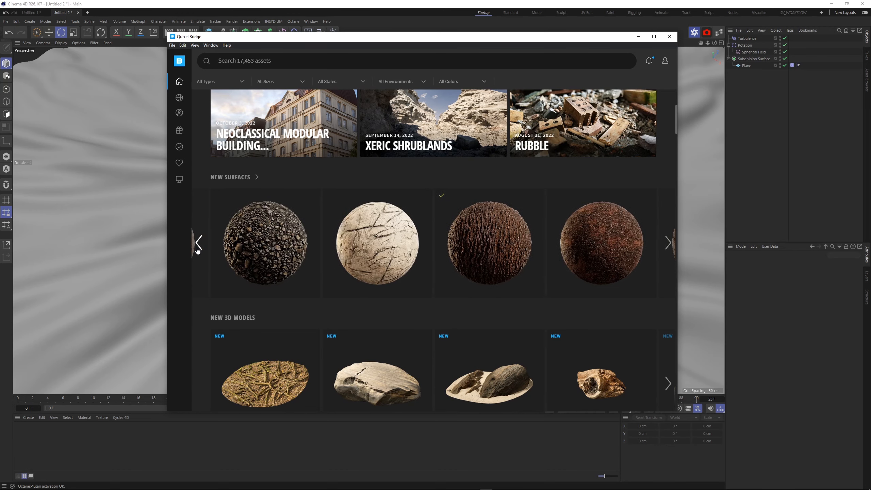
pyautogui.click(199, 247)
pyautogui.click(198, 247)
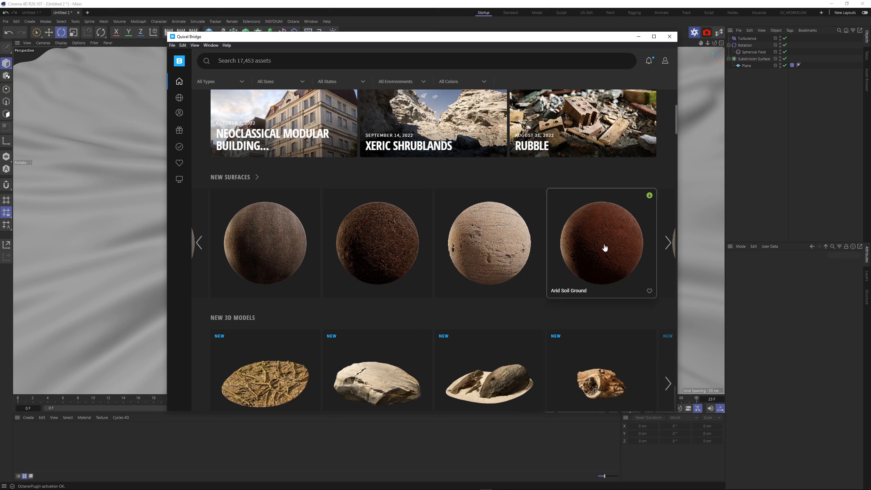
pyautogui.click(666, 243)
pyautogui.click(667, 244)
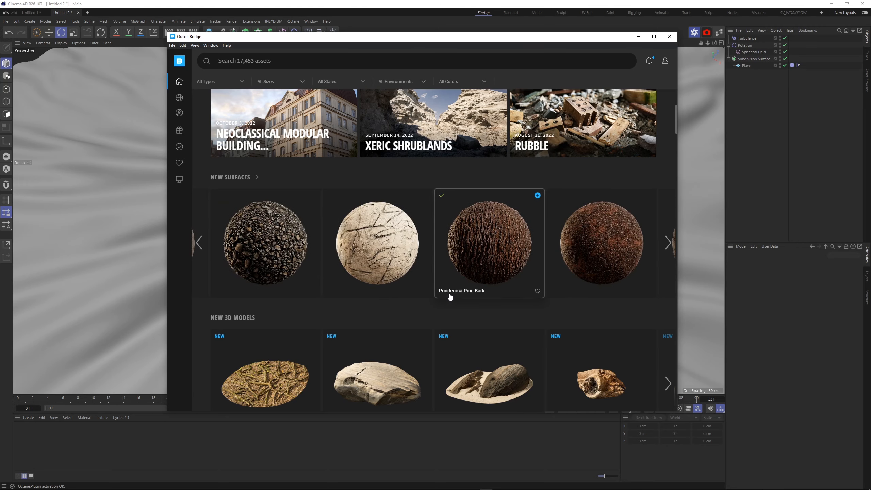
pyautogui.click(538, 196)
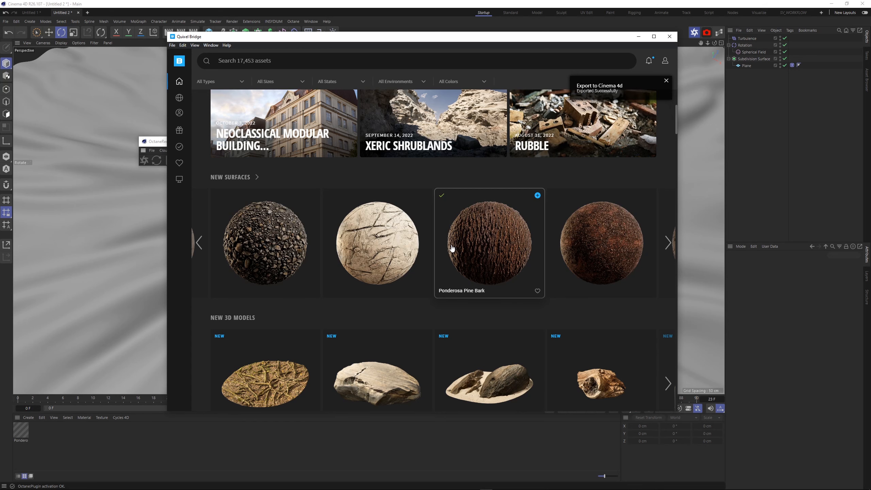
pyautogui.scroll(-10, 462, 281)
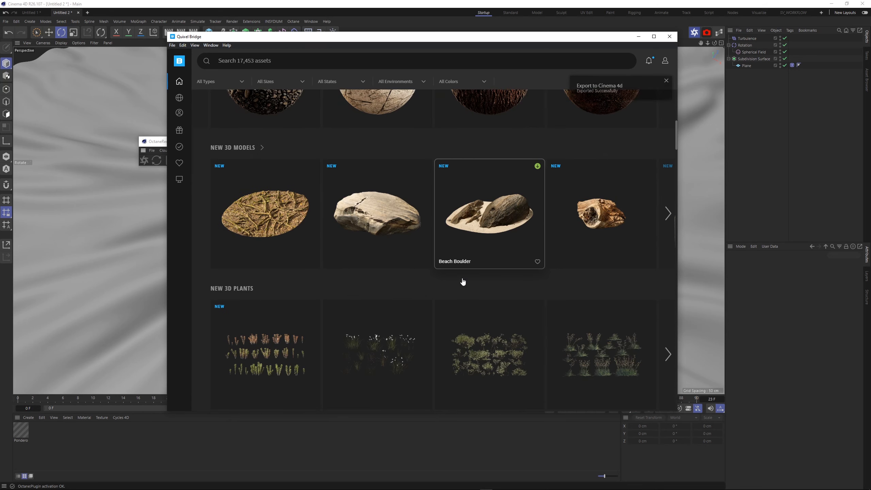
pyautogui.scroll(10, 463, 282)
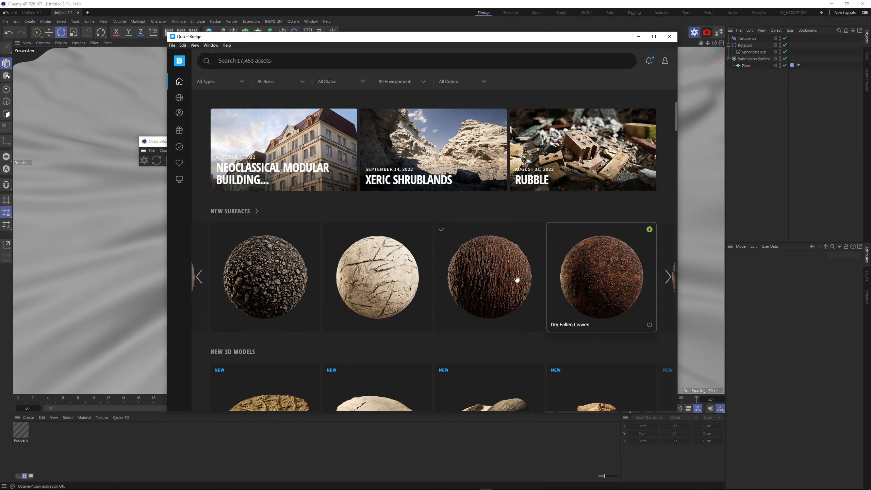
# - Switch back to Cinema 4D, dock the Octane Live Viewer beside the perspective view and start a live render
pyautogui.click(638, 36)
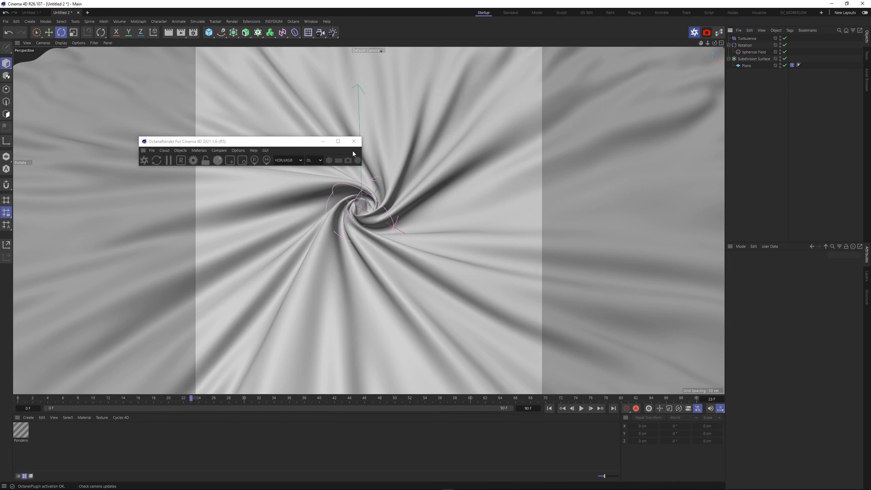
pyautogui.click(353, 140)
pyautogui.click(694, 33)
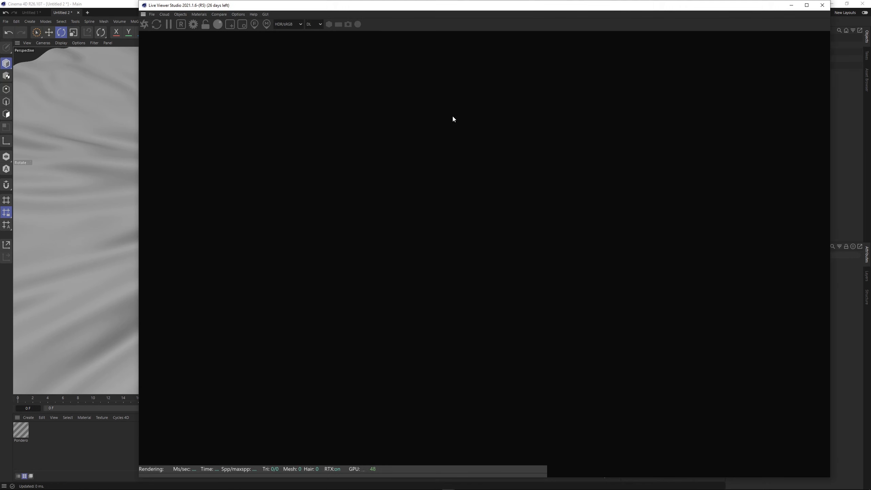
pyautogui.moveTo(194, 10); pyautogui.dragTo(53, 82)
pyautogui.click(17, 59)
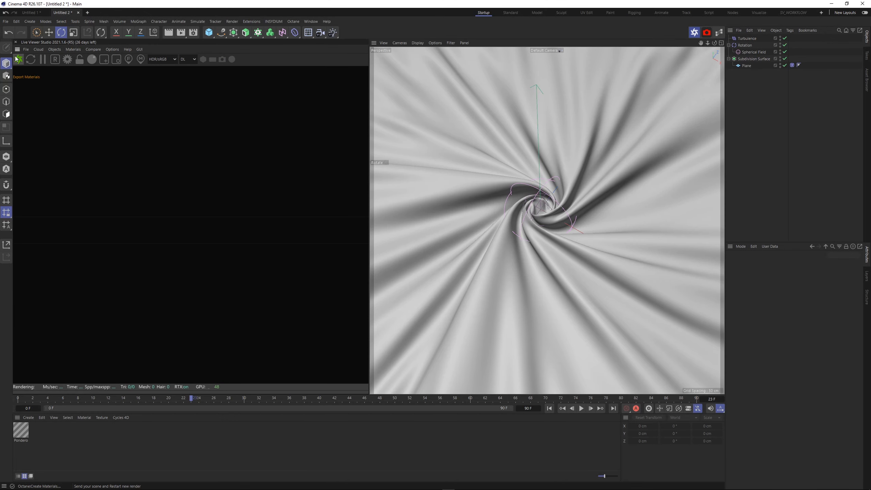
# - Set the Live Viewer kernel to path tracing (PT) and lock its resolution, fitting the whole square frame in view
pyautogui.click(188, 59)
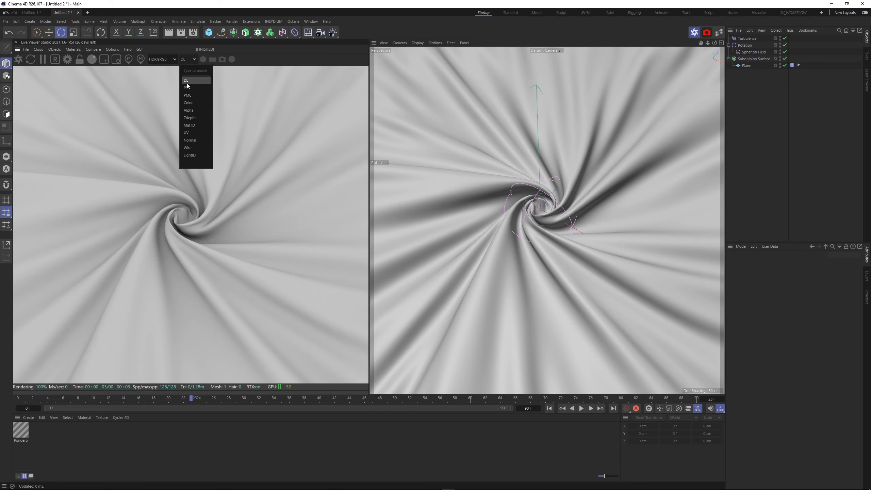
pyautogui.click(196, 87)
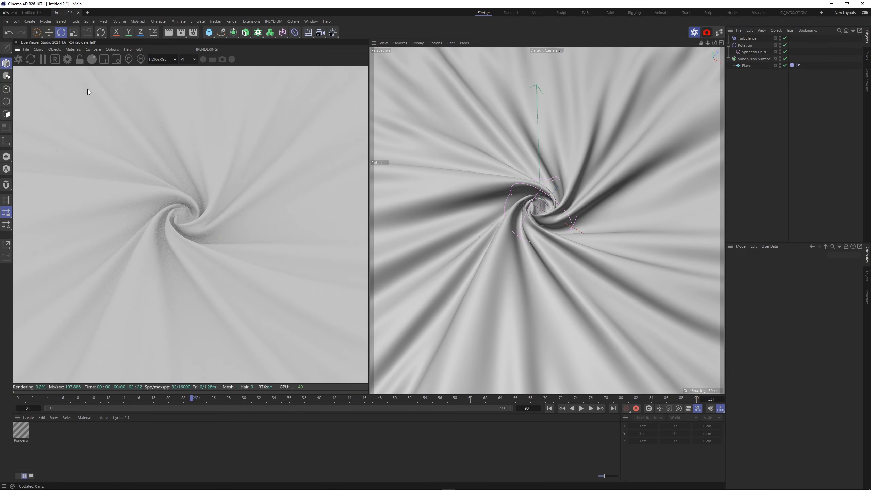
pyautogui.click(79, 60)
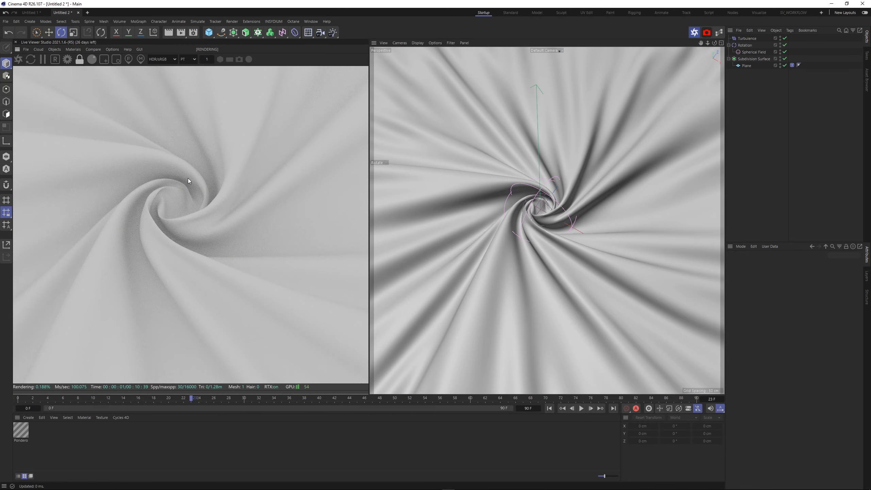
pyautogui.scroll(-4, 161, 195)
pyautogui.scroll(-3, 161, 195)
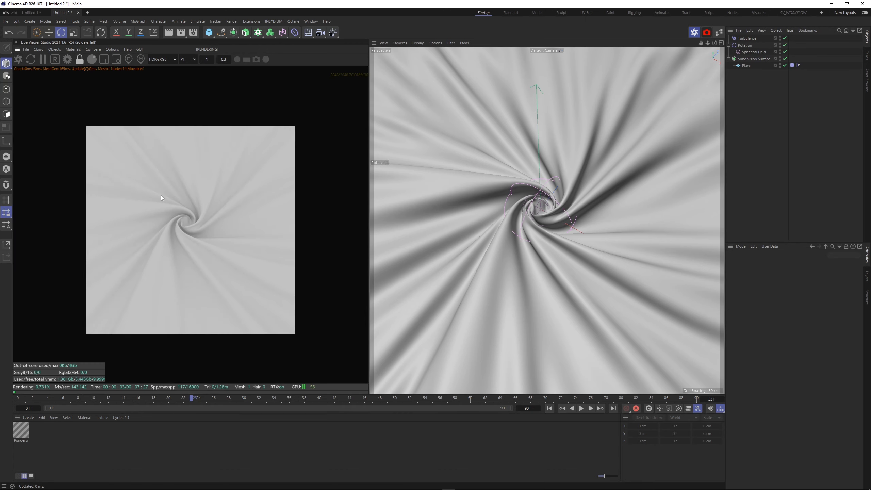
pyautogui.scroll(1, 163, 192)
# - Set the path tracing kernel to 2048 max samples, diffuse depth 8, specular depth 8 and GI clamp 10
pyautogui.click(67, 60)
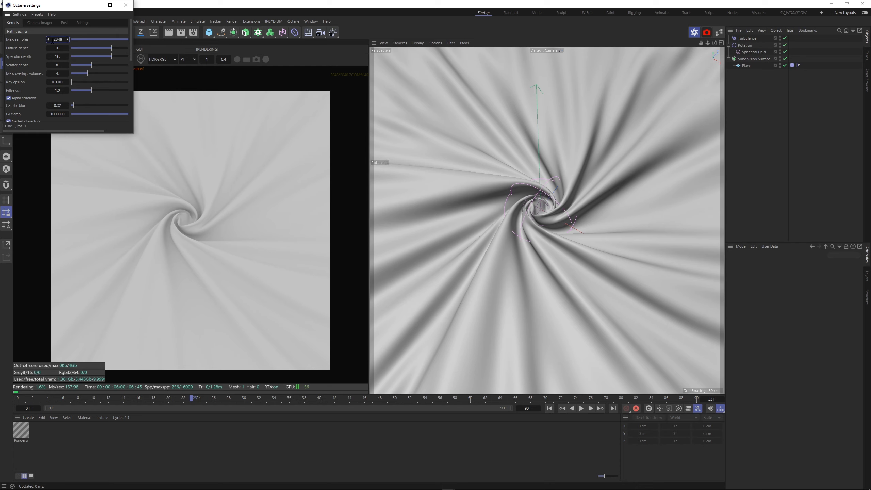
pyautogui.press('Tab')
pyautogui.write('8')
pyautogui.press('Tab')
pyautogui.write('8')
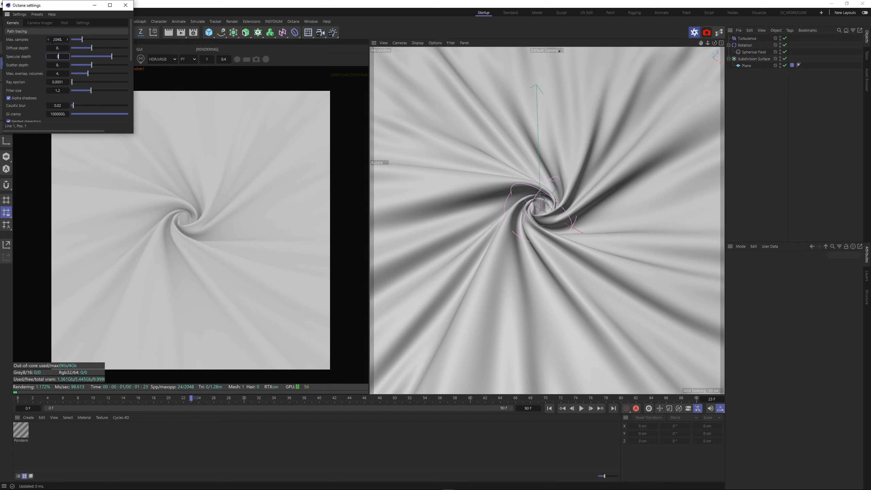
pyautogui.press('Tab')
pyautogui.press('Tab')
pyautogui.press('Tab')
pyautogui.press('Tab')
pyautogui.press('Tab')
pyautogui.press('Tab')
pyautogui.write('10')
pyautogui.press('Return')
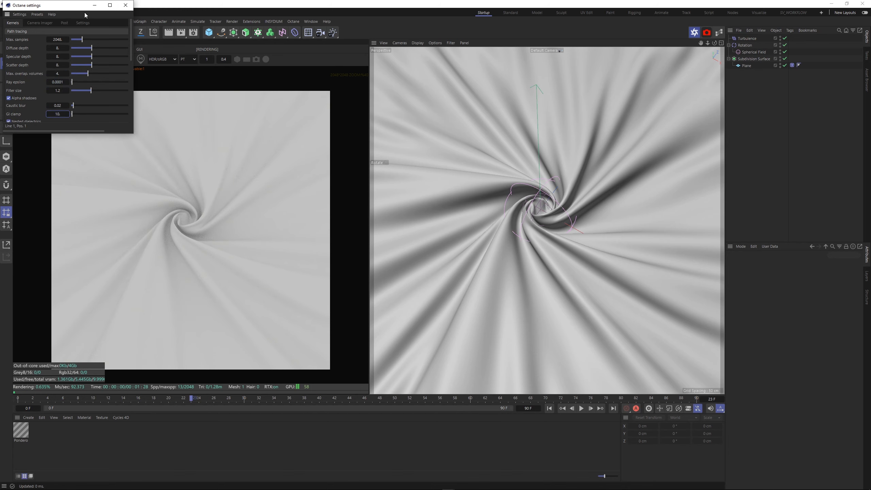
pyautogui.click(125, 5)
# - Move the timeline to frame 30 and reframe the camera closer on the cloth's twisted centre
pyautogui.moveTo(532, 227)
pyautogui.keyDown('alt'); pyautogui.mouseDown()
pyautogui.moveTo(523, 227)
pyautogui.moveTo(531, 228)
pyautogui.mouseUp(); pyautogui.keyUp('alt')
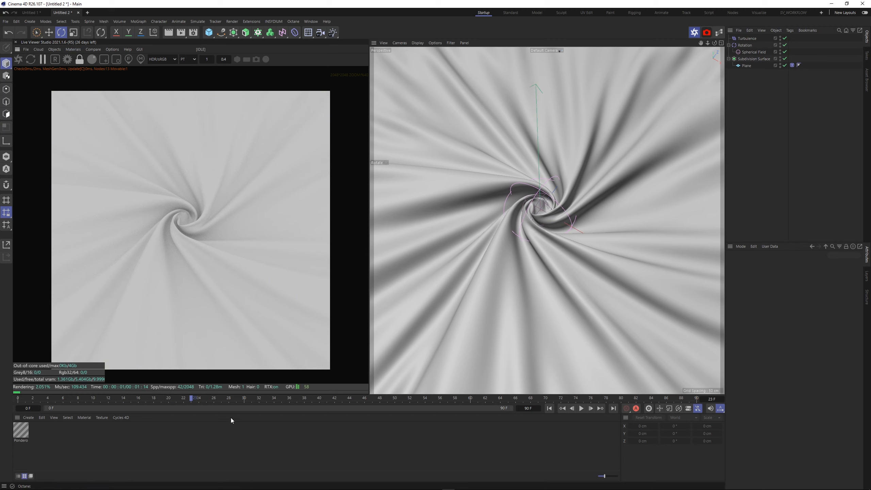
pyautogui.click(227, 400)
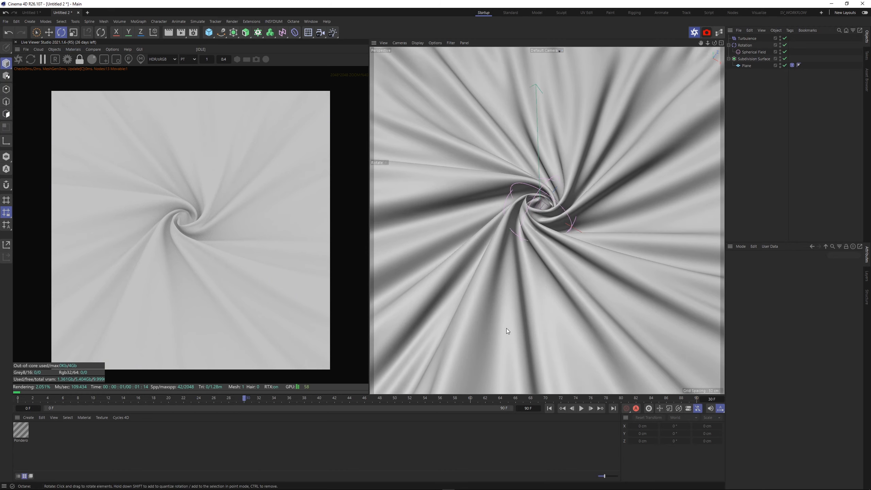
pyautogui.keyDown('alt'); pyautogui.moveTo(551, 195); pyautogui.dragTo(486, 210); pyautogui.keyUp('alt')
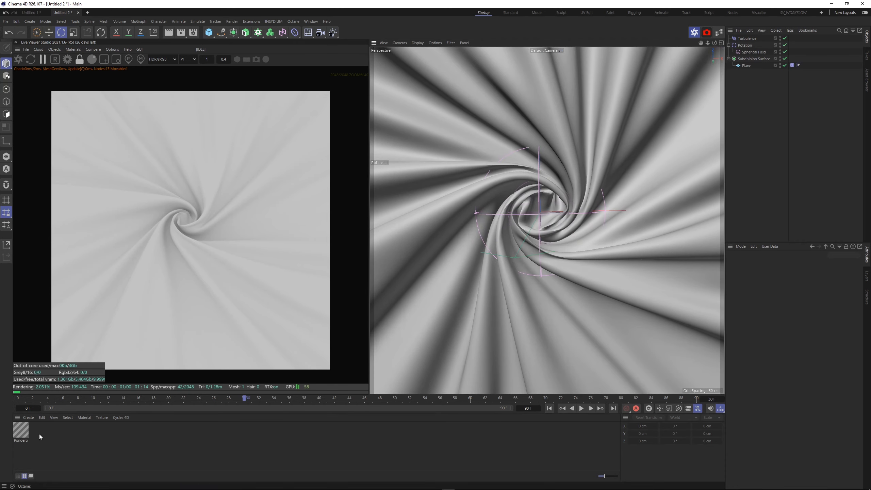
# - Refresh the live render and apply the Ponderosa pine bark material to the Subdivision Surface
pyautogui.click(21, 430)
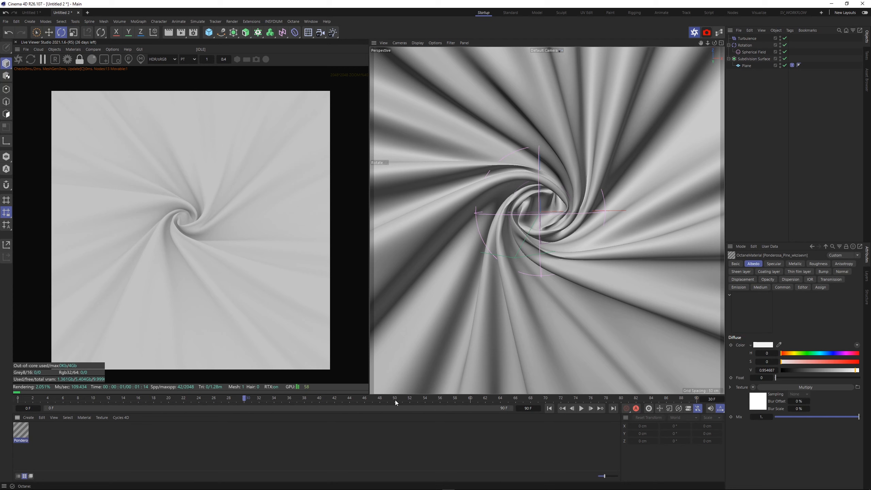
pyautogui.click(28, 59)
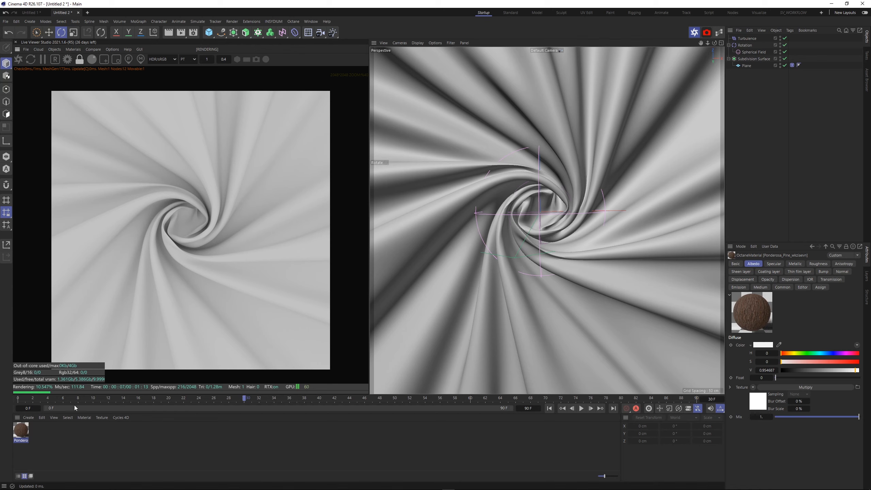
pyautogui.moveTo(19, 438); pyautogui.dragTo(705, 123)
pyautogui.moveTo(750, 63); pyautogui.dragTo(750, 60)
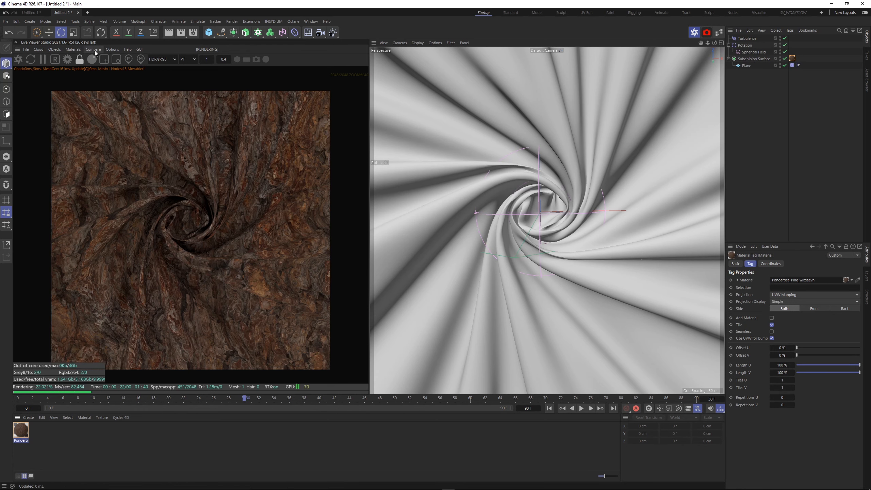
# - Open the bark material in the Octane Node Editor and enlarge the editor window to show its node graph
pyautogui.click(73, 49)
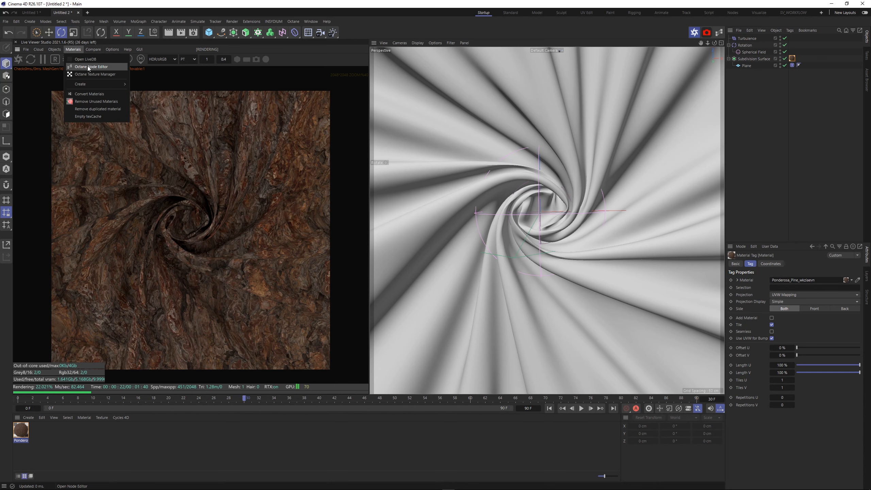
pyautogui.click(88, 67)
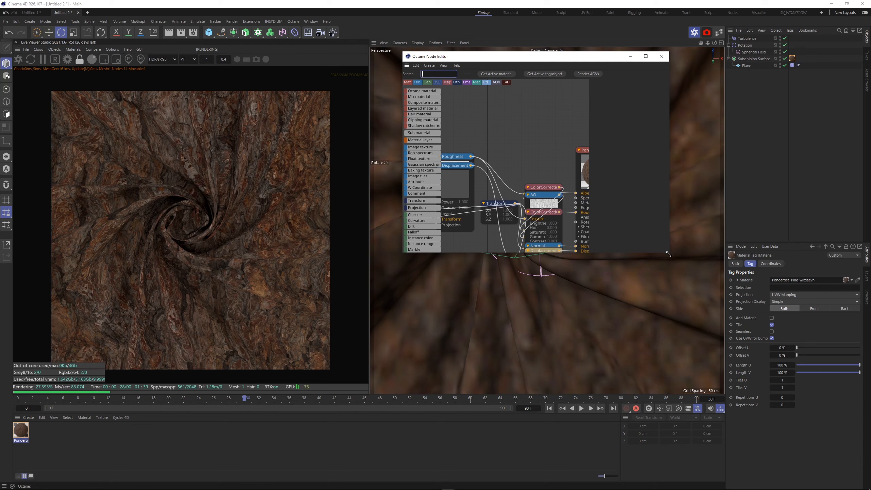
pyautogui.moveTo(668, 252); pyautogui.dragTo(814, 392)
pyautogui.moveTo(580, 321); pyautogui.dragTo(641, 289, button='middle')
pyautogui.scroll(-1, 608, 273)
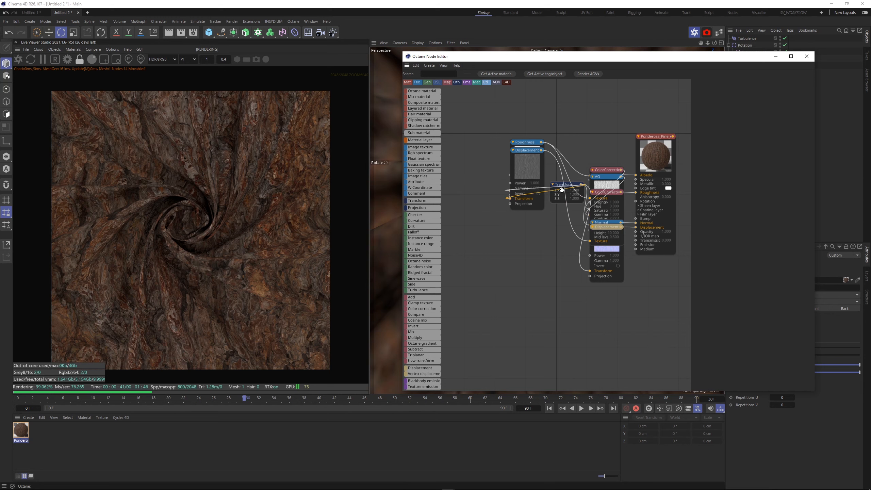
# - Pull the overlapping Transform, Roughness, Albedo, Displacement, Normal and AO nodes apart in the node graph
pyautogui.moveTo(563, 184); pyautogui.dragTo(437, 288)
pyautogui.moveTo(527, 168); pyautogui.dragTo(527, 240)
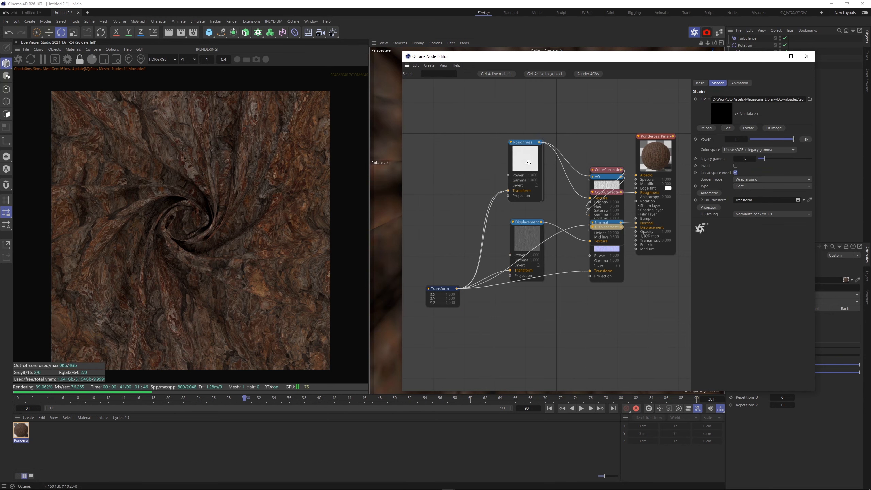
pyautogui.moveTo(527, 159); pyautogui.dragTo(513, 115)
pyautogui.moveTo(489, 206); pyautogui.dragTo(525, 169)
pyautogui.moveTo(527, 236); pyautogui.dragTo(511, 242)
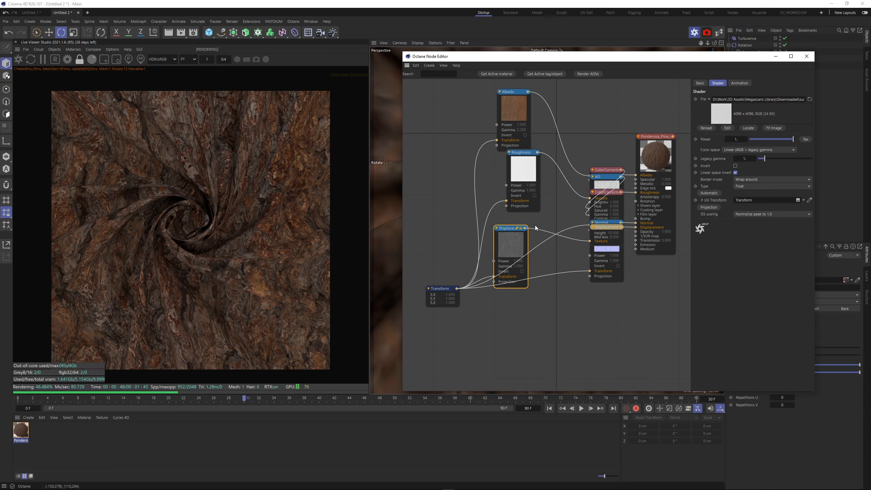
pyautogui.moveTo(598, 239); pyautogui.dragTo(619, 359)
pyautogui.moveTo(600, 276); pyautogui.dragTo(528, 343)
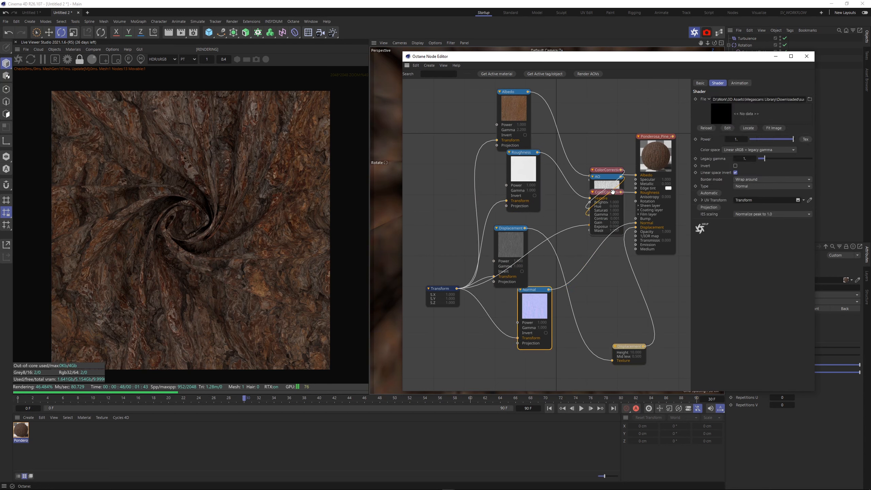
pyautogui.moveTo(605, 192); pyautogui.dragTo(539, 367)
pyautogui.moveTo(532, 289); pyautogui.dragTo(535, 300)
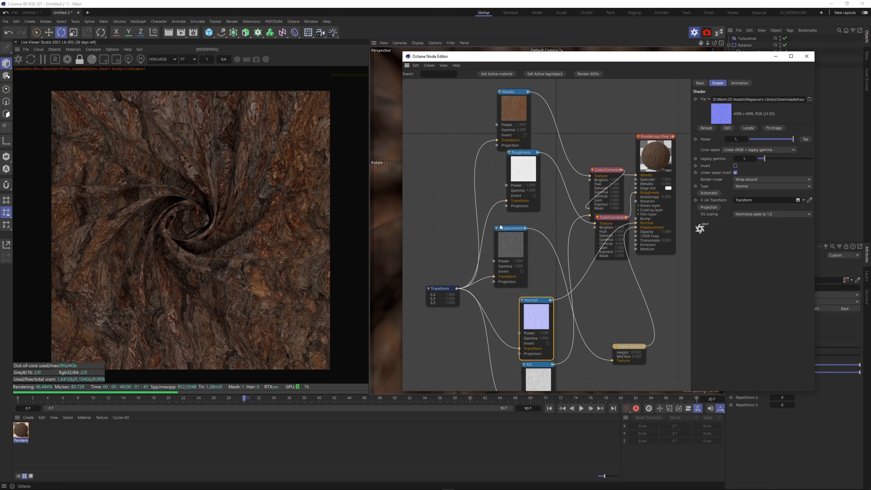
# - Line up the texture nodes in one column and the color correction, Multiply and displacement nodes in another, with Transform before them
pyautogui.moveTo(511, 229); pyautogui.dragTo(534, 231)
pyautogui.moveTo(523, 172); pyautogui.dragTo(533, 186)
pyautogui.moveTo(513, 113); pyautogui.dragTo(535, 118)
pyautogui.moveTo(612, 217); pyautogui.dragTo(612, 237)
pyautogui.moveTo(605, 169); pyautogui.dragTo(605, 124)
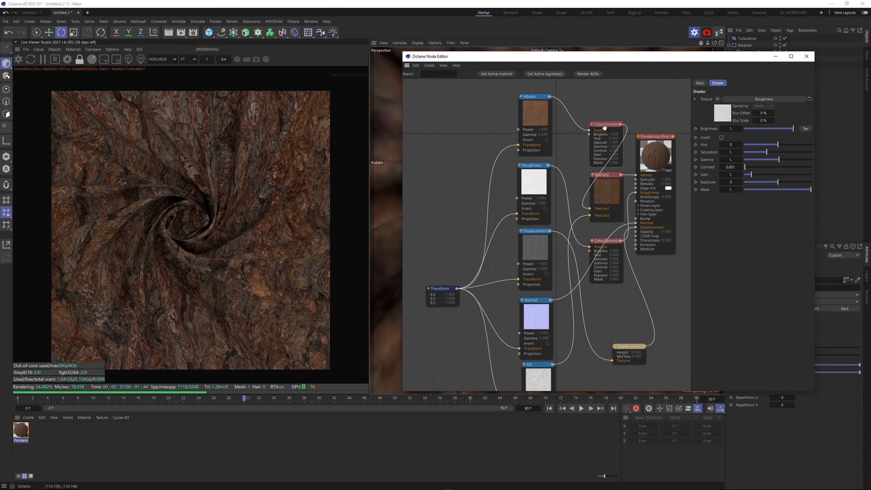
pyautogui.moveTo(610, 240); pyautogui.dragTo(607, 232)
pyautogui.moveTo(607, 233); pyautogui.dragTo(614, 175, button='middle')
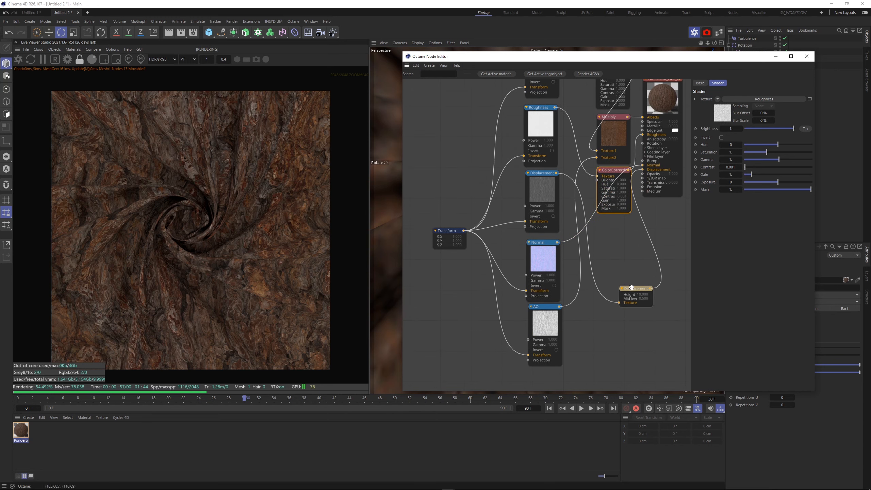
pyautogui.moveTo(635, 290); pyautogui.dragTo(615, 234)
pyautogui.moveTo(435, 237); pyautogui.dragTo(426, 217)
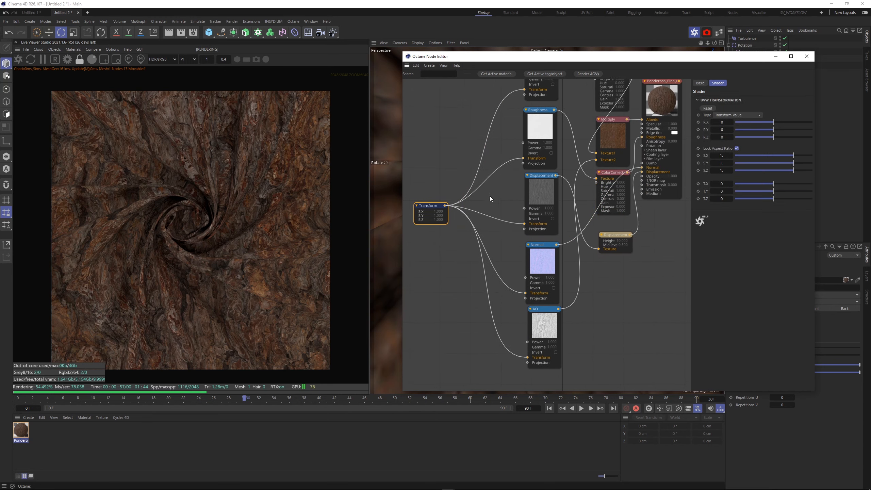
pyautogui.scroll(-3, 490, 196)
pyautogui.scroll(3, 561, 288)
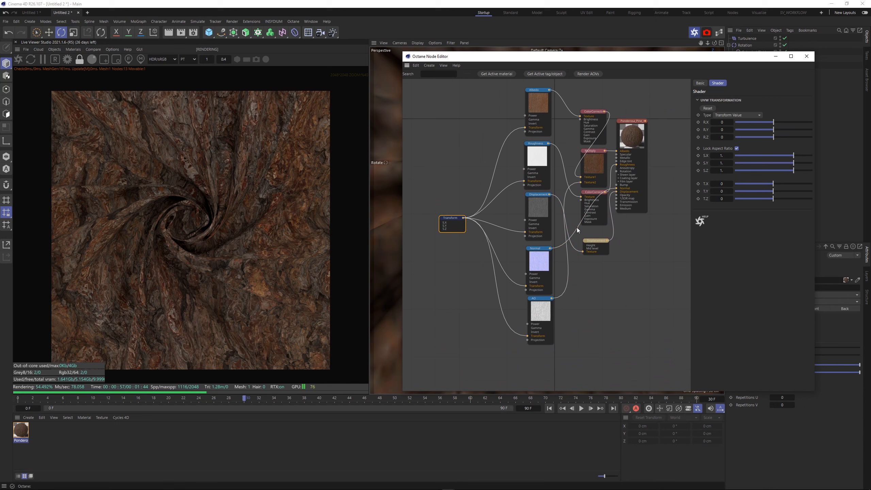
# - Set the Displacement node's level of detail to 4096x4096
pyautogui.click(595, 243)
pyautogui.moveTo(636, 216); pyautogui.dragTo(653, 235, button='middle')
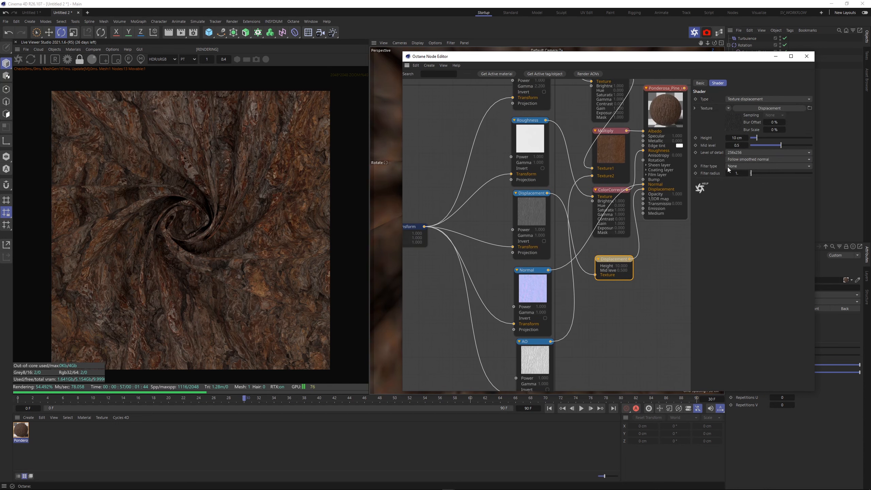
pyautogui.click(736, 152)
pyautogui.click(748, 191)
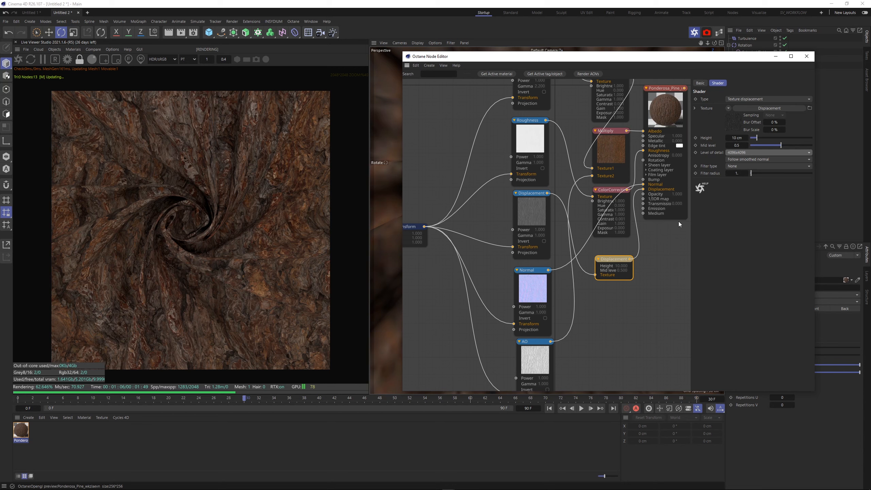
# - Scale the bark textures down uniformly in the Transform node to about 0.266 on all axes
pyautogui.moveTo(475, 219); pyautogui.dragTo(552, 249, button='middle')
pyautogui.click(482, 245)
pyautogui.click(782, 156)
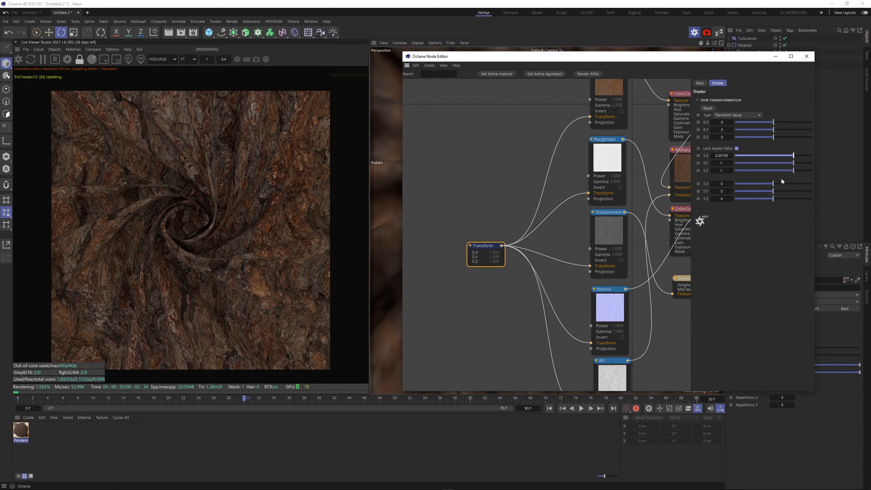
pyautogui.click(780, 157)
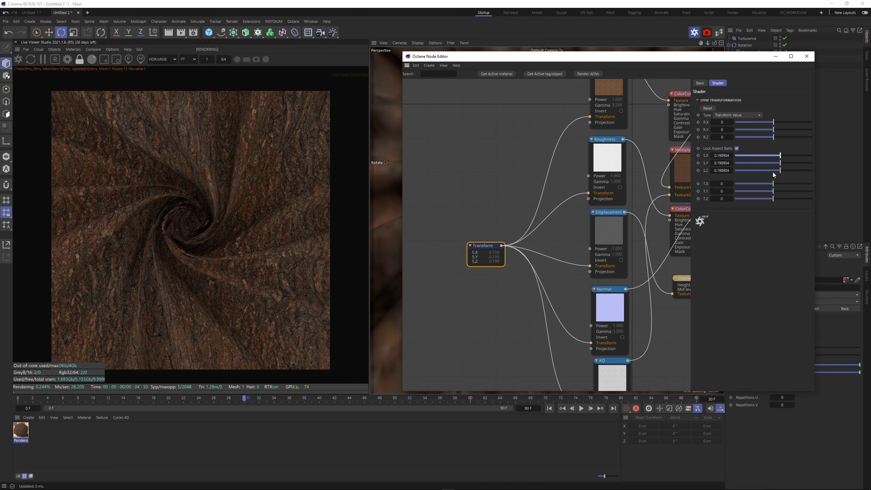
pyautogui.click(781, 156)
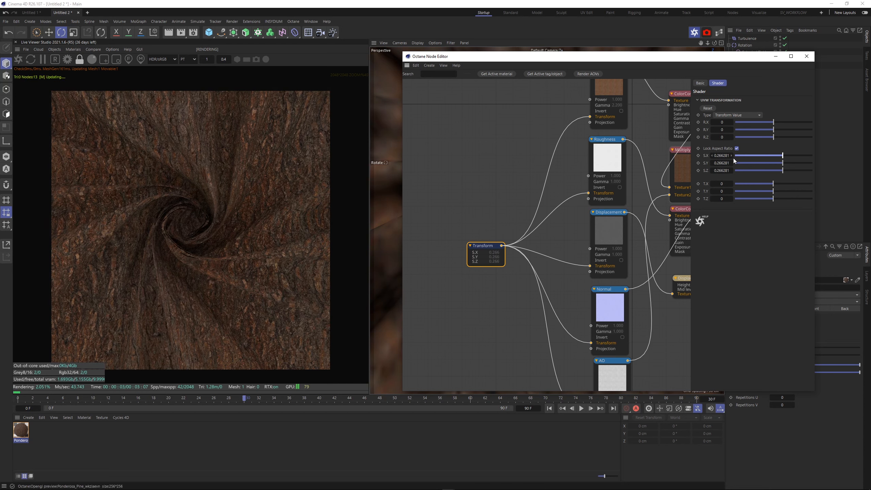
# - Try a displacement height of 100 cm, settle on 50 cm with a mid level of 0, and close the node editor
pyautogui.moveTo(559, 233); pyautogui.dragTo(487, 236, button='middle')
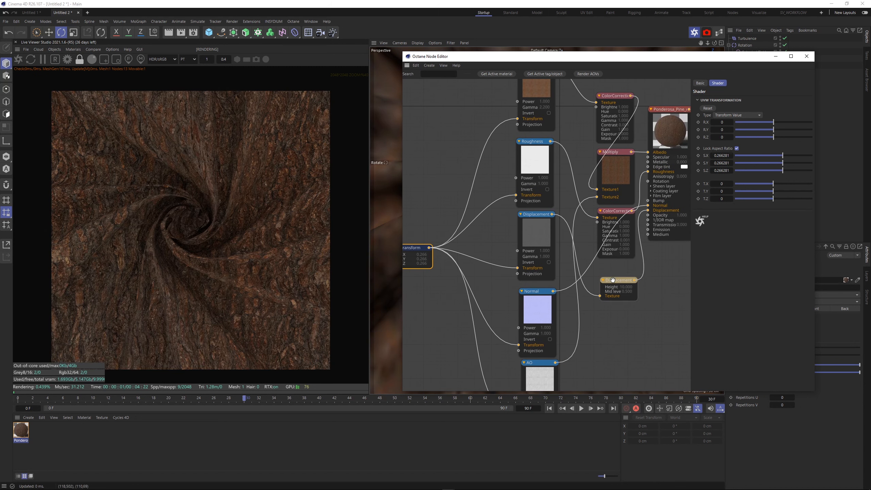
pyautogui.click(612, 279)
pyautogui.click(735, 137)
pyautogui.write('100')
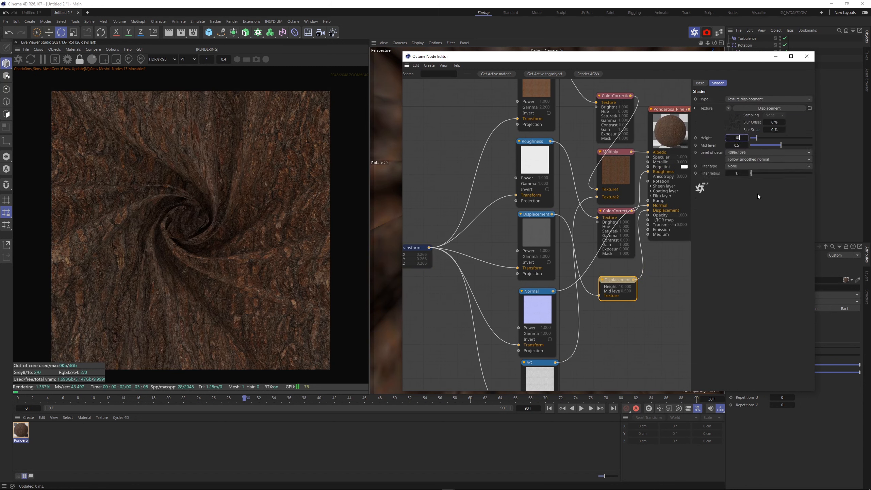
pyautogui.press('Return')
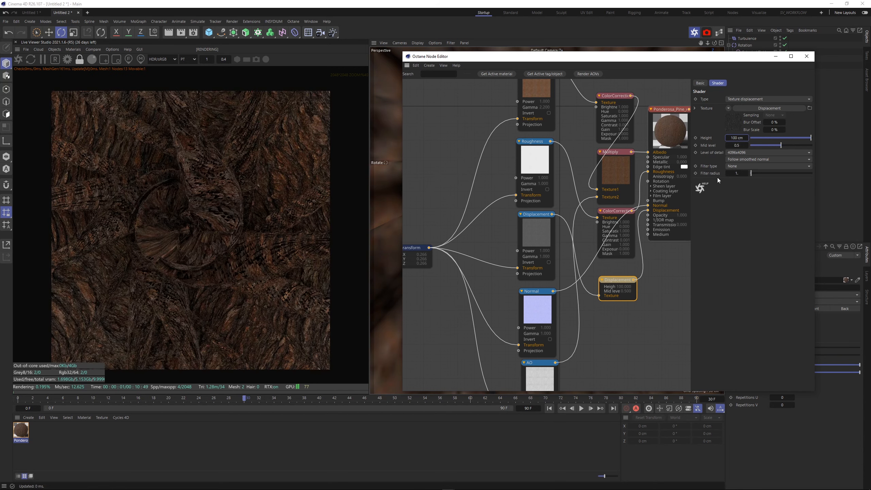
pyautogui.write('50')
pyautogui.press('Return')
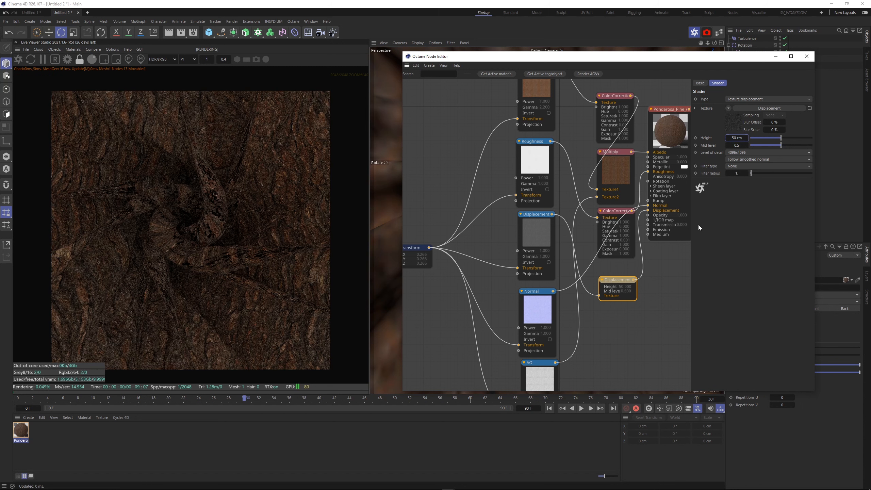
pyautogui.click(751, 144)
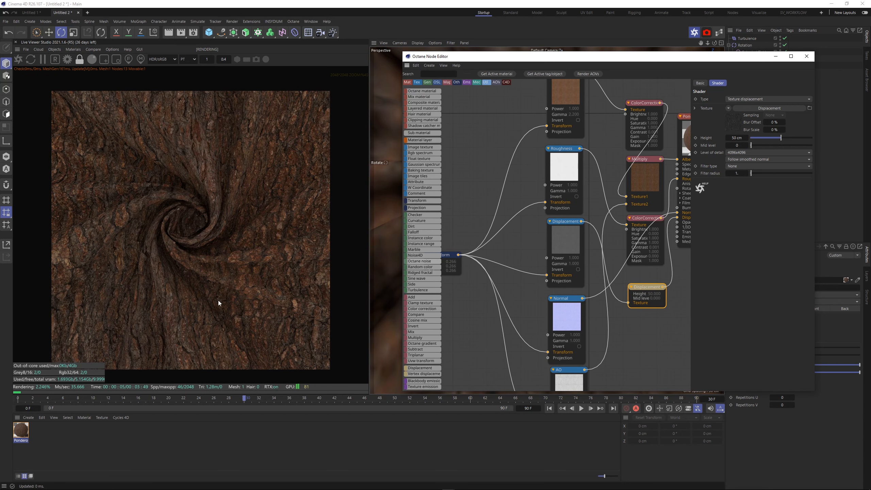
pyautogui.click(806, 56)
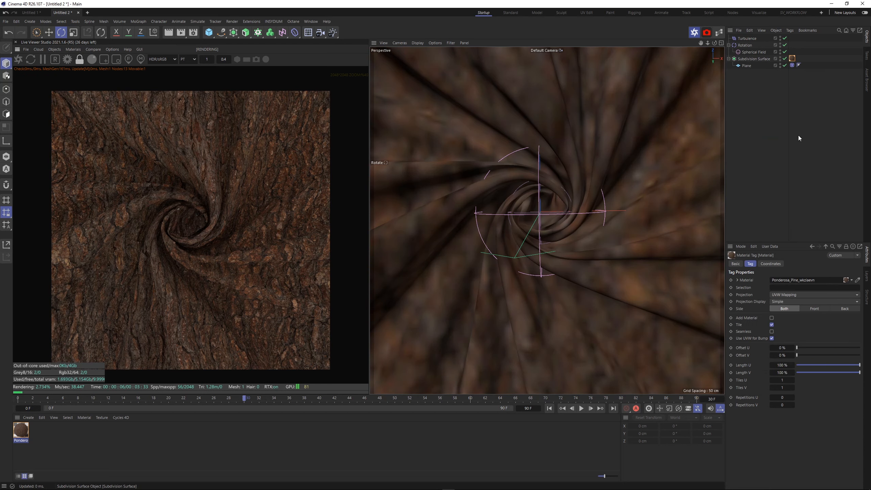
# - Add an Octane Texture Environment and set its RGB color to black
pyautogui.click(54, 49)
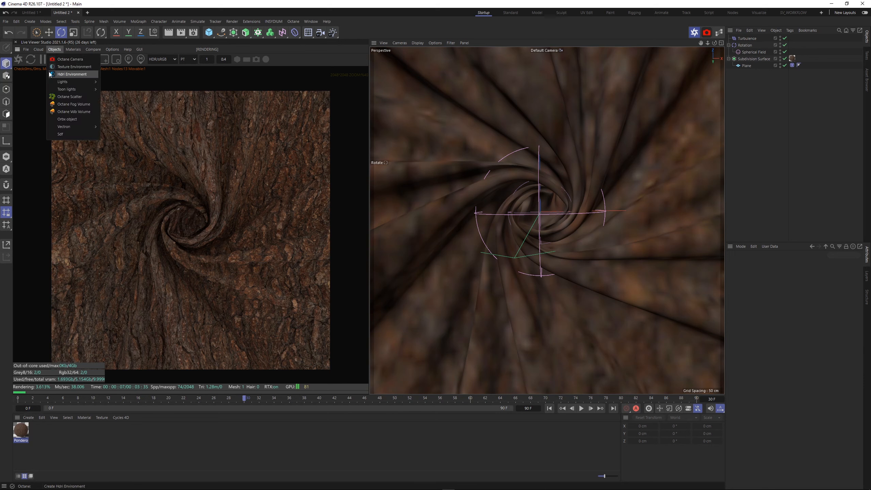
pyautogui.click(77, 68)
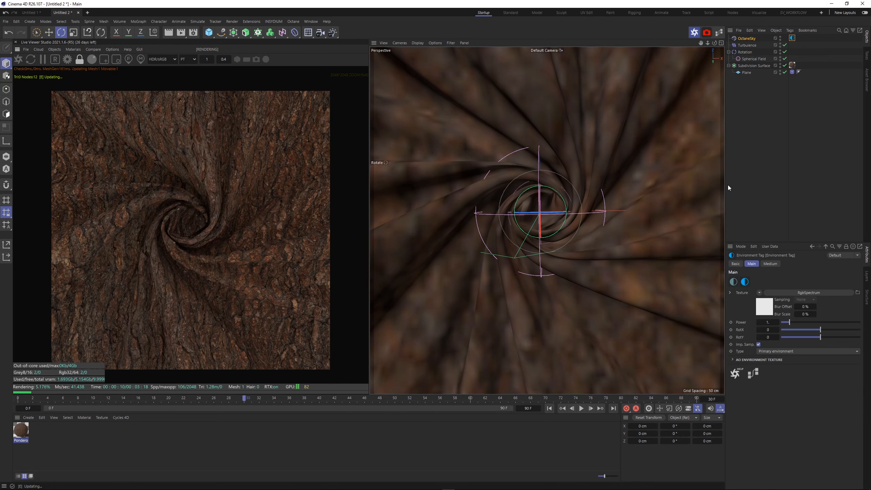
pyautogui.click(770, 311)
pyautogui.click(786, 304)
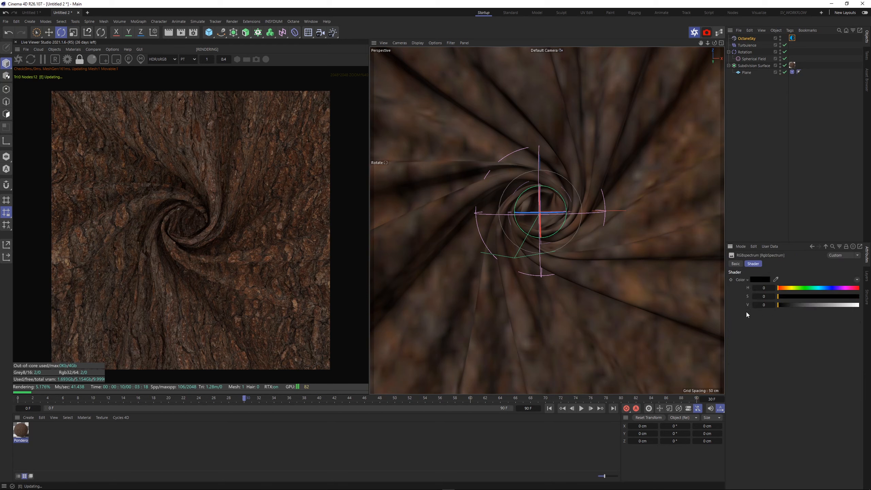
# - Add an Octane area light to the scene
pyautogui.click(55, 49)
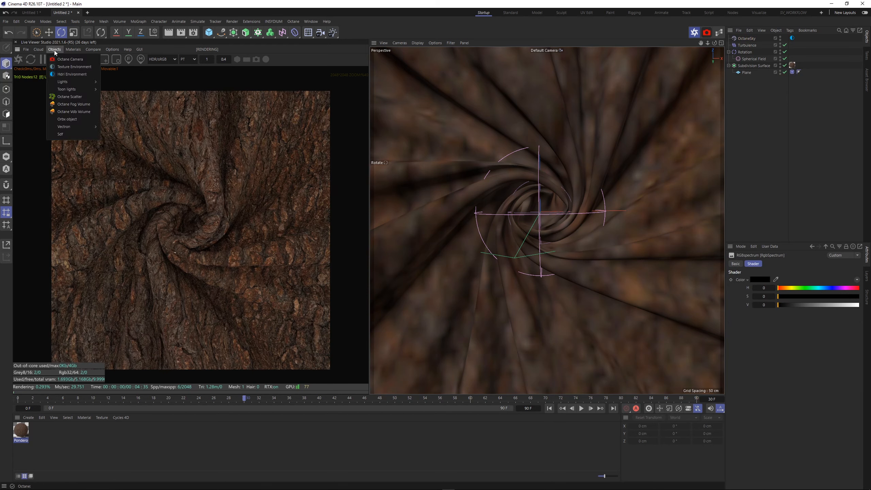
pyautogui.click(54, 49)
pyautogui.moveTo(74, 82)
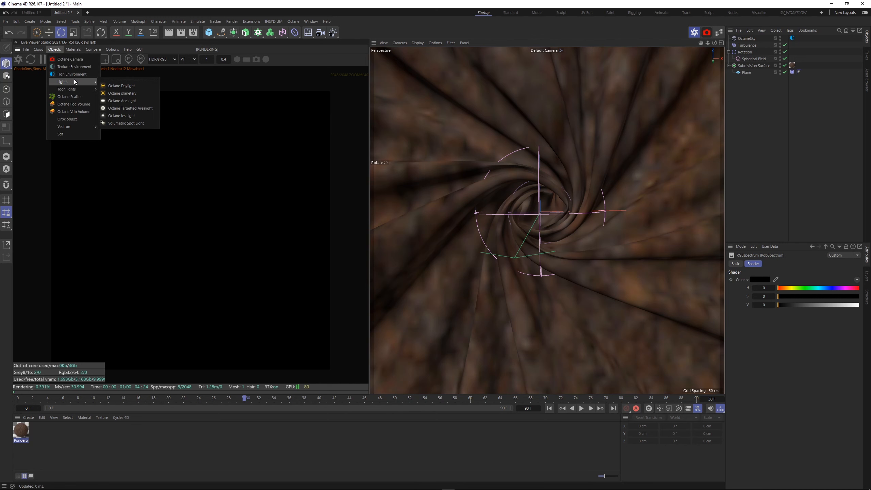
pyautogui.click(120, 101)
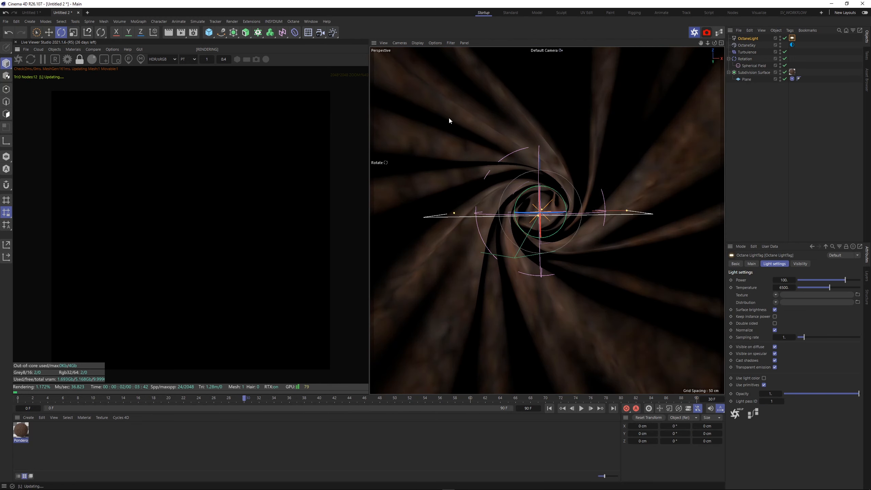
# - Give the Octane light a Target tag and use the Plane as its target object
pyautogui.rightClick(745, 39)
pyautogui.moveTo(776, 51)
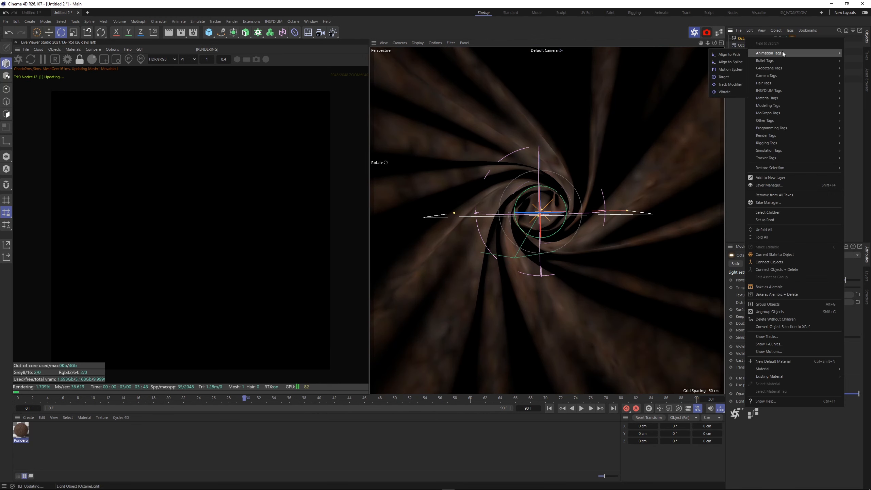
pyautogui.click(726, 78)
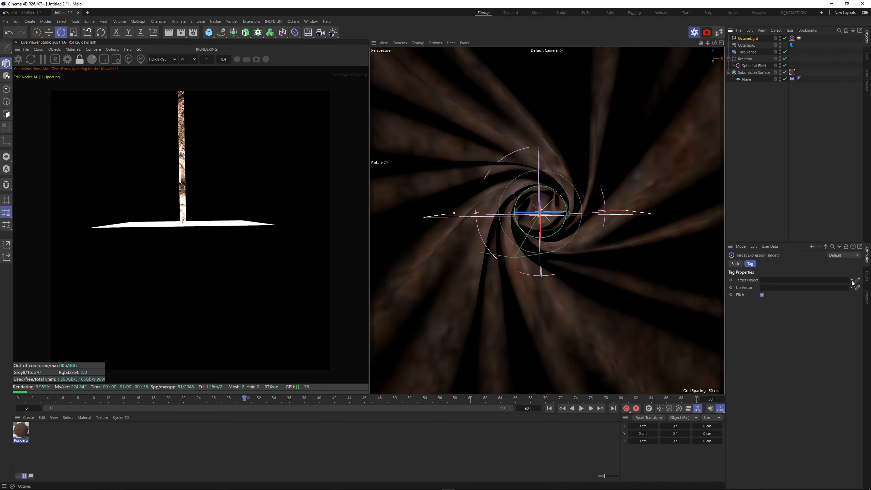
pyautogui.click(856, 280)
pyautogui.click(748, 81)
pyautogui.click(761, 131)
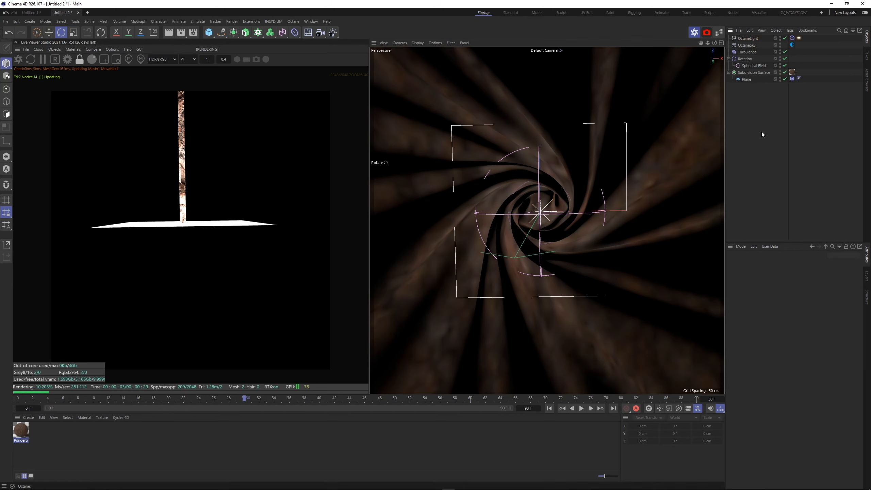
# - Set up a second viewport as a Gouraud-shaded perspective view, with its grid and the OctaneSky object hidden
pyautogui.press('F2')
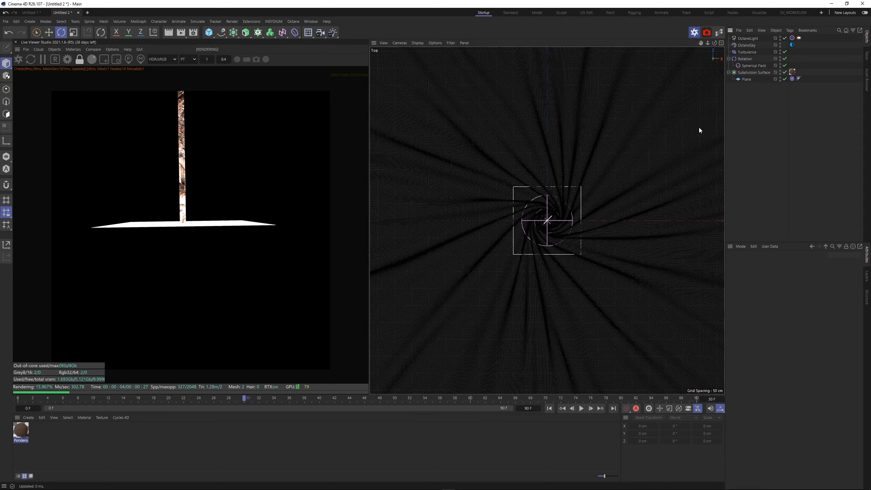
pyautogui.click(399, 43)
pyautogui.click(406, 99)
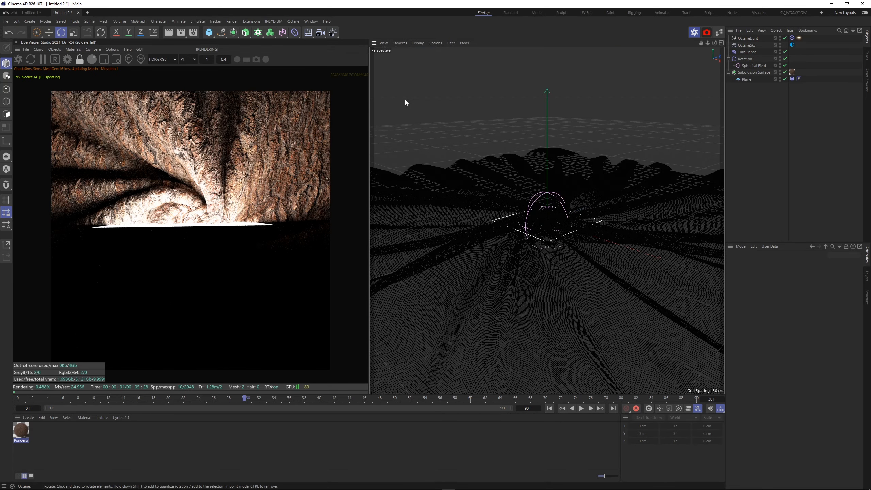
pyautogui.press('n')
pyautogui.press('a')
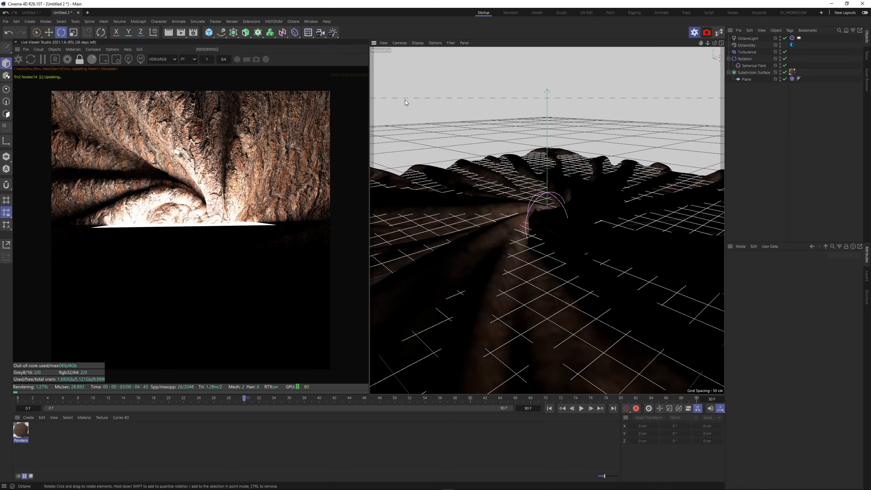
pyautogui.click(450, 42)
pyautogui.click(460, 65)
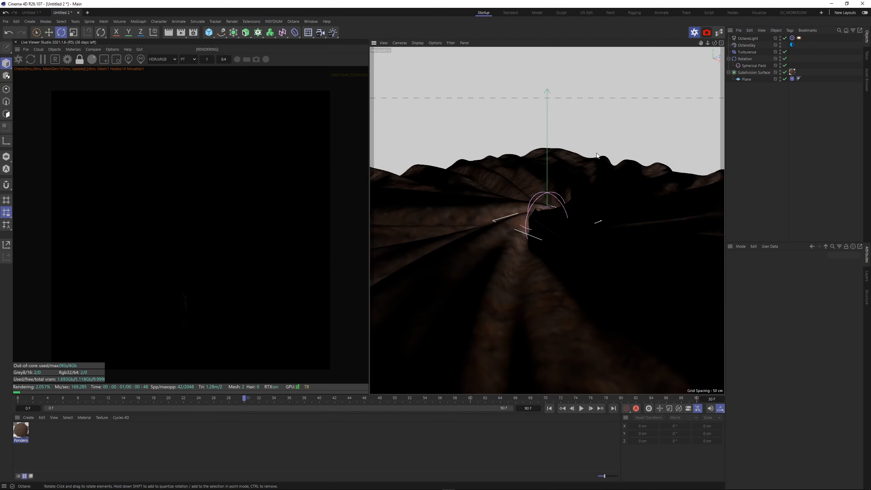
pyautogui.doubleClick(780, 44)
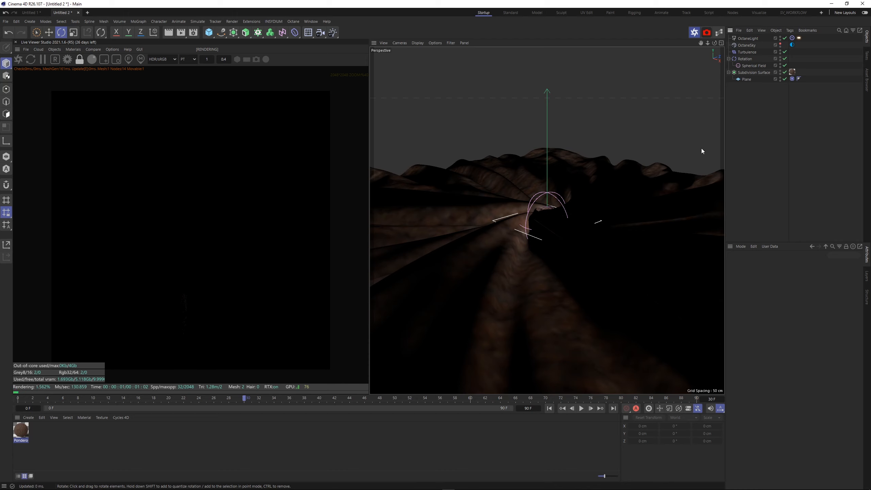
# - Move the Octane light off to one side above the cloth, to about -862 cm in X and 305 cm in Y
pyautogui.keyDown('alt'); pyautogui.moveTo(538, 246); pyautogui.dragTo(519, 189, button='middle'); pyautogui.keyUp('alt')
pyautogui.keyDown('alt'); pyautogui.moveTo(519, 189); pyautogui.dragTo(473, 210, button='right'); pyautogui.keyUp('alt')
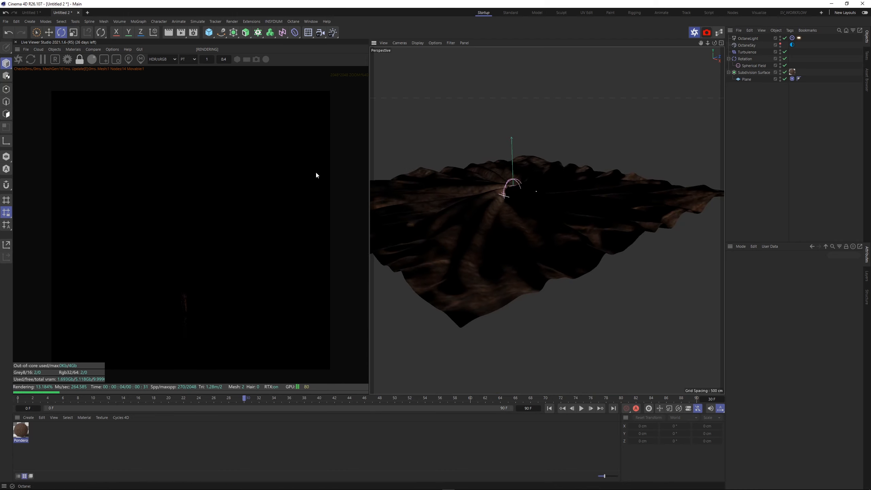
pyautogui.keyDown('alt'); pyautogui.moveTo(537, 192); pyautogui.dragTo(545, 260); pyautogui.keyUp('alt')
pyautogui.click(749, 39)
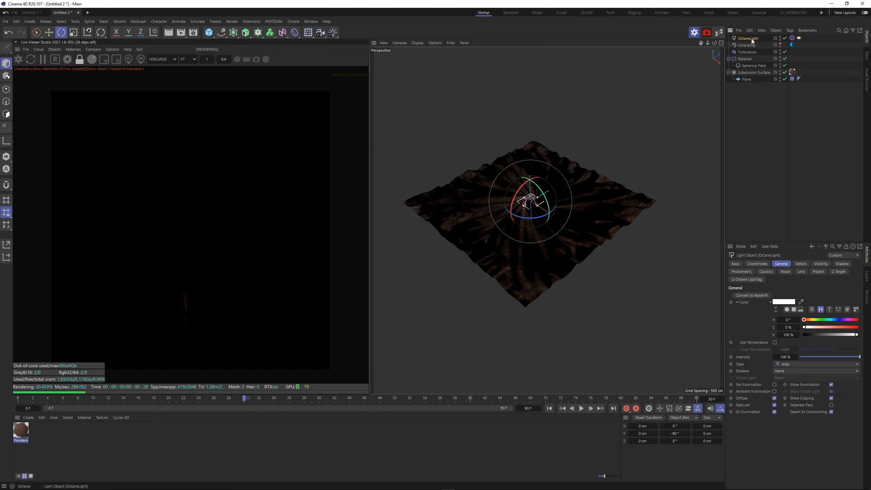
pyautogui.press('e')
pyautogui.moveTo(530, 199); pyautogui.dragTo(502, 172)
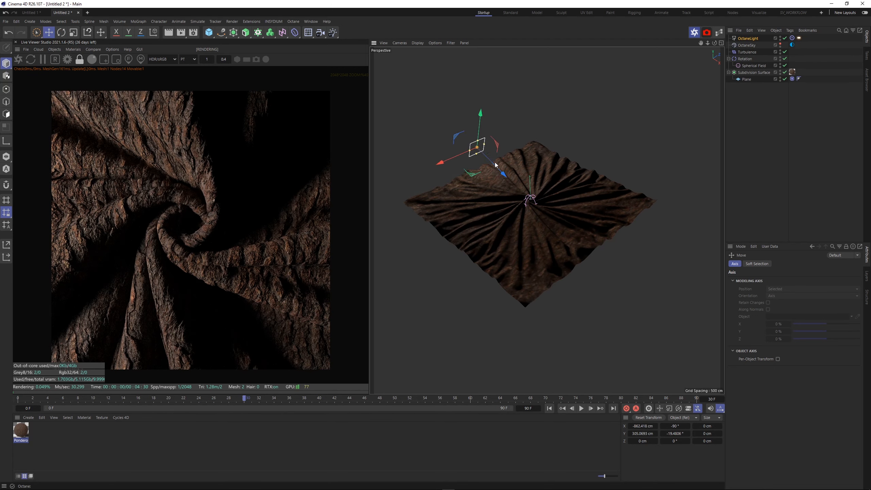
# - Set the light's sampling rate to 2048 and assign an Octane FalloffMap as its distribution
pyautogui.click(798, 38)
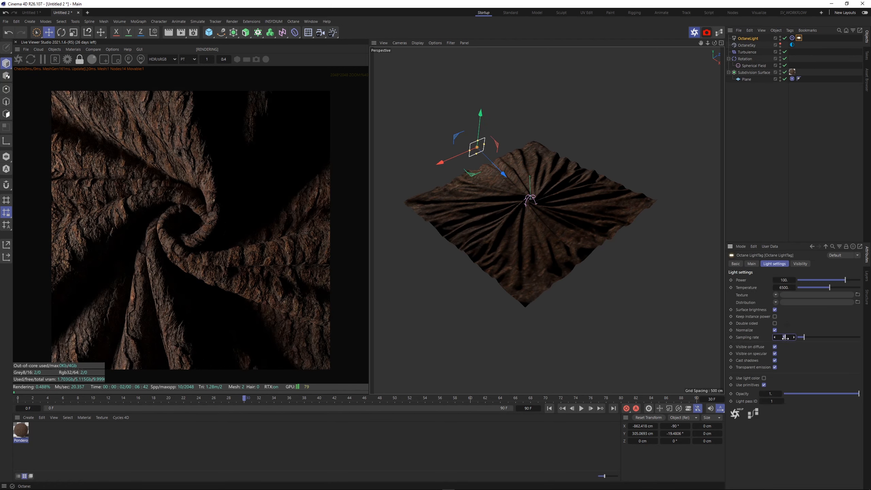
pyautogui.press('Return')
pyautogui.click(775, 302)
pyautogui.moveTo(788, 255)
pyautogui.moveTo(833, 258)
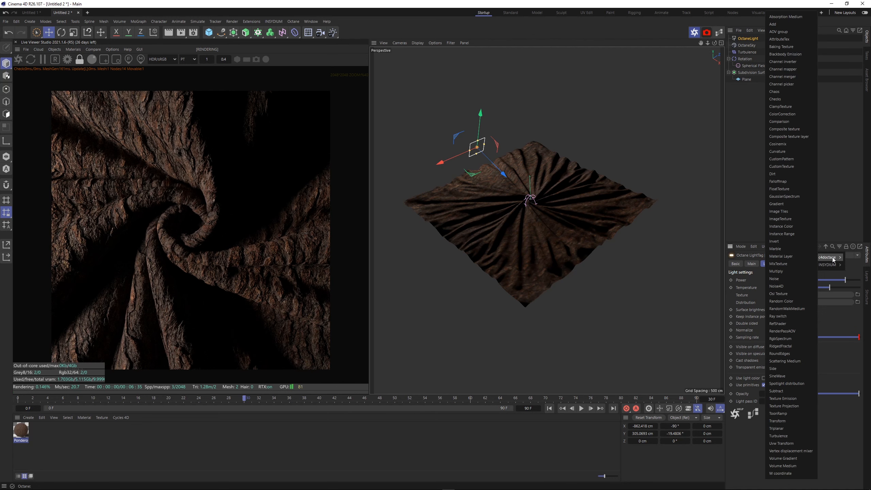
pyautogui.click(778, 181)
# - Set the FalloffMap mode to Normal vs. vector 90deg and the light's power to 1000
pyautogui.click(811, 304)
pyautogui.click(791, 279)
pyautogui.click(787, 296)
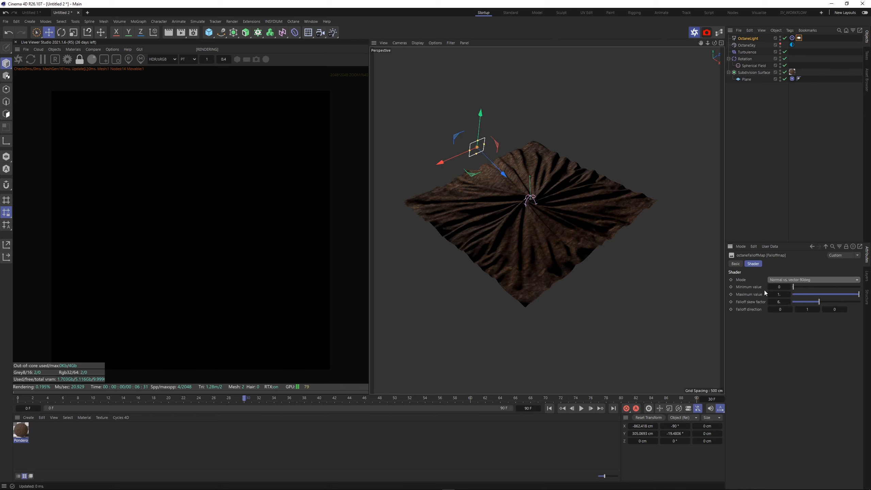
pyautogui.click(825, 246)
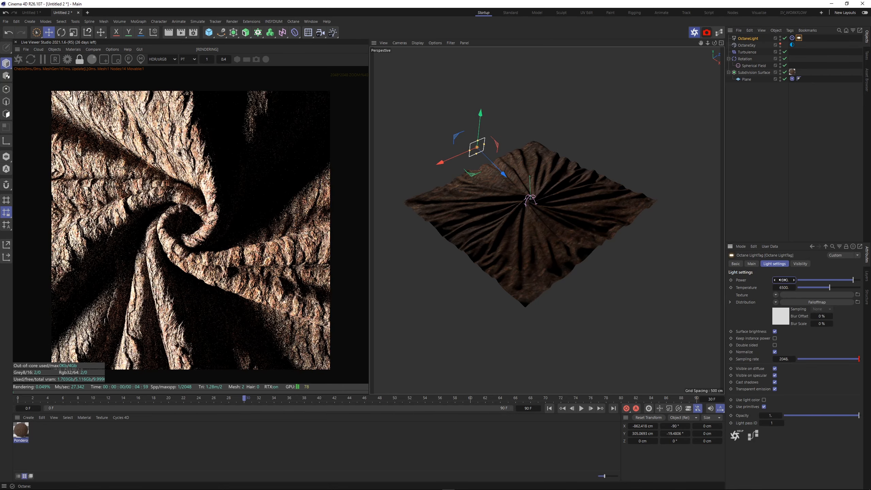
# - Move the light farther from the cloth and lower it along the world axis, to about -1174 cm in X and 304 cm in Y
pyautogui.moveTo(488, 159); pyautogui.dragTo(468, 144)
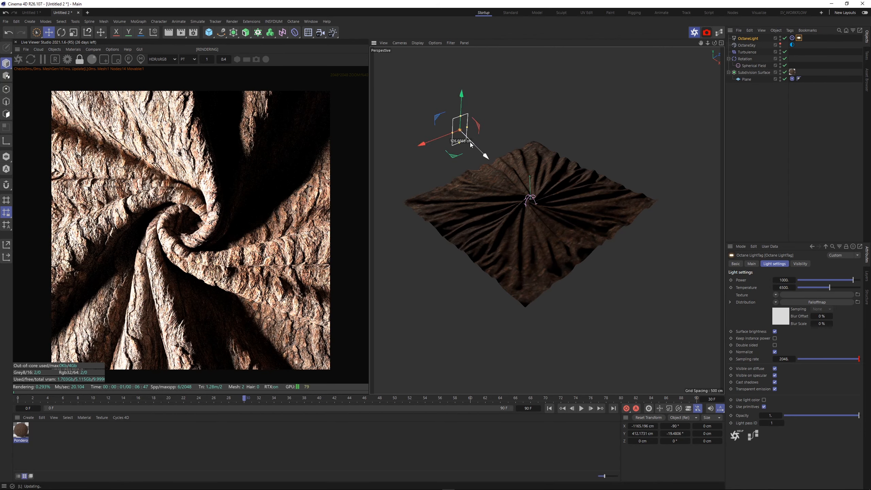
pyautogui.press('w')
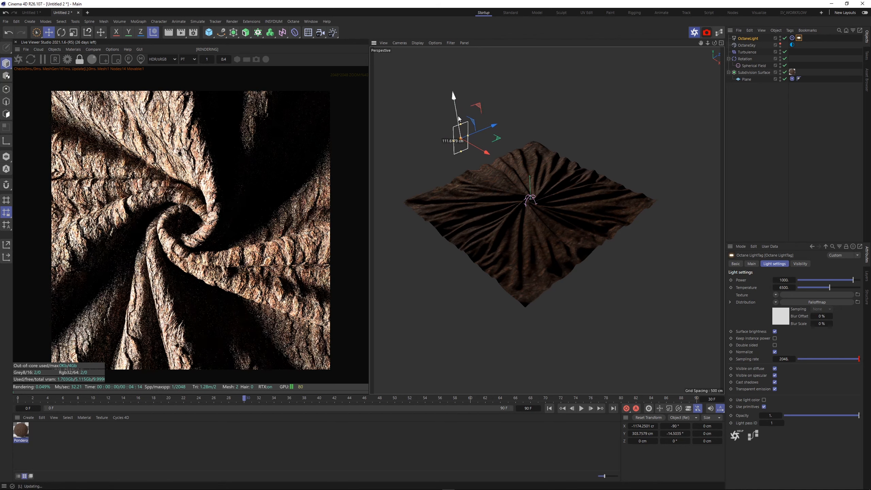
# - Add an Octane camera that matches the close overhead view of the swirl
pyautogui.click(768, 126)
pyautogui.click(707, 33)
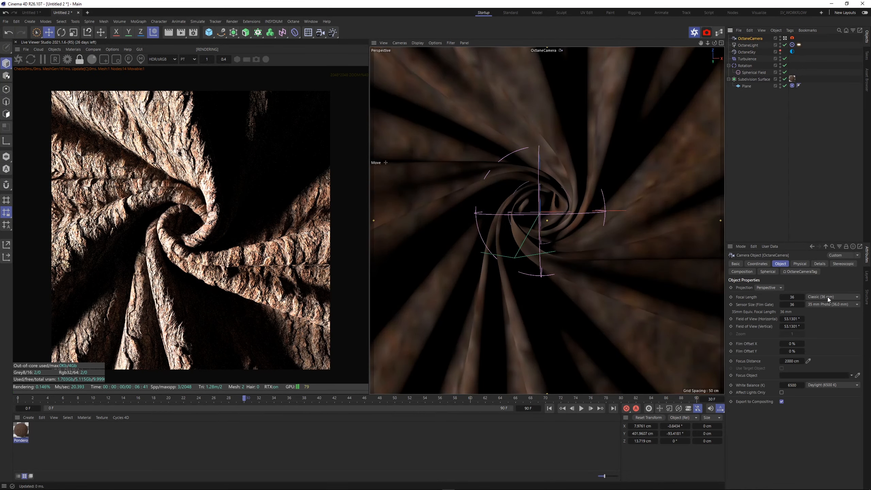
# - Give the Octane camera a Tele (135 mm) focal length and set its X and Z positions to 0
pyautogui.click(827, 297)
pyautogui.click(828, 351)
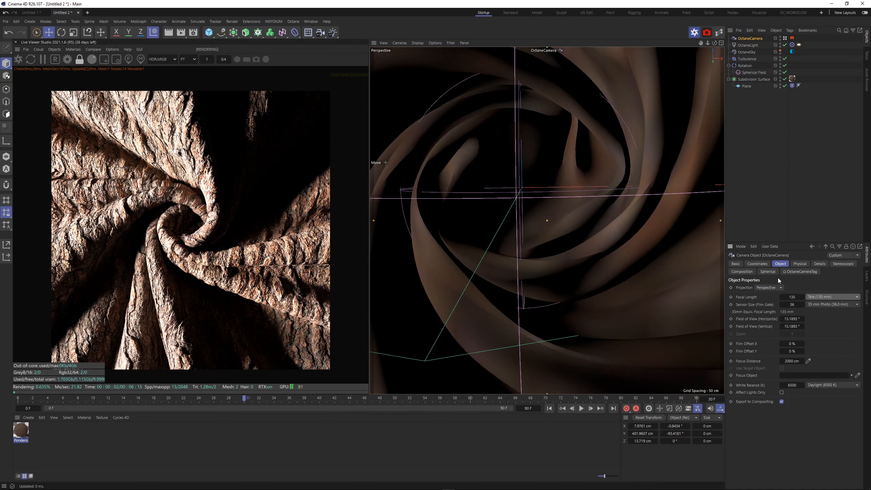
pyautogui.click(764, 263)
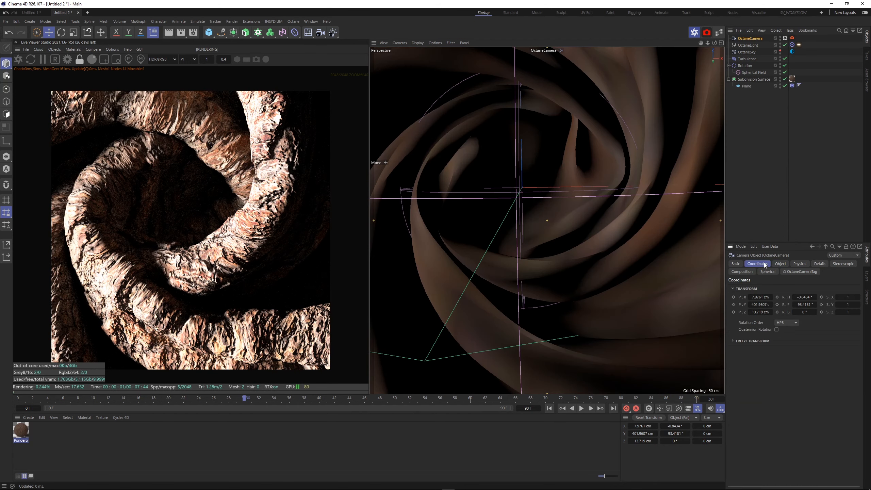
pyautogui.click(760, 296)
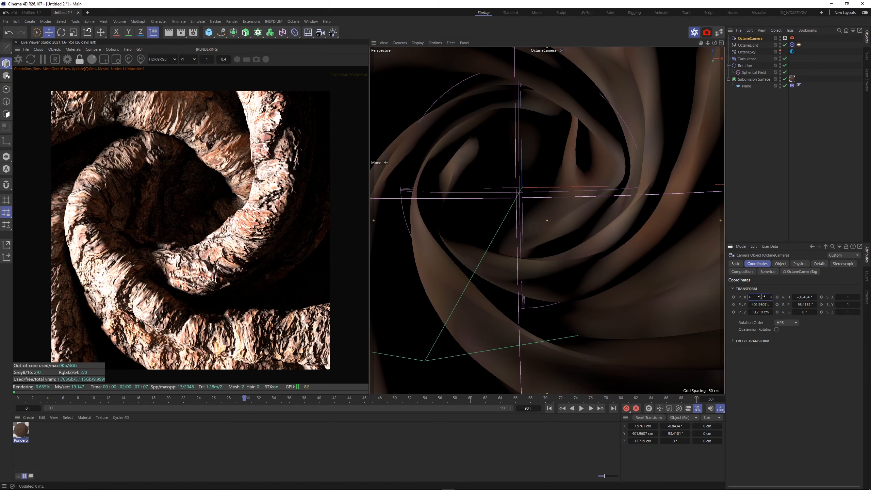
pyautogui.press('Tab')
pyautogui.press('Tab')
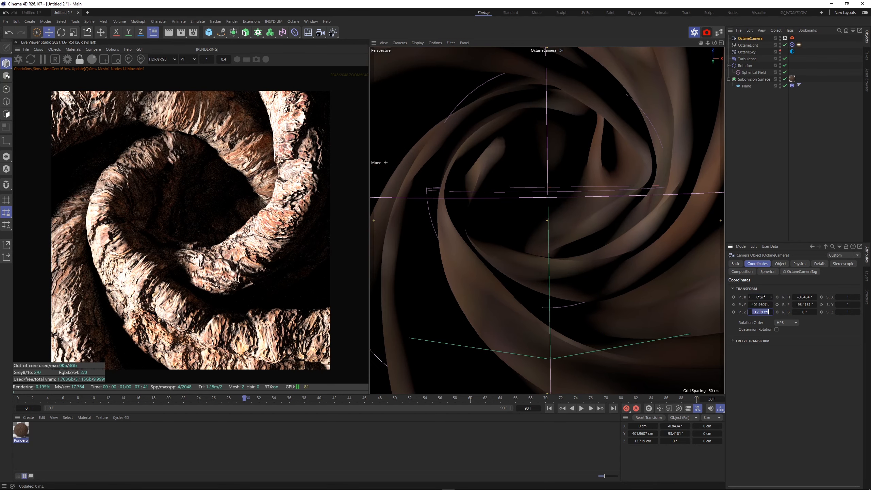
pyautogui.write('0')
pyautogui.press('Tab')
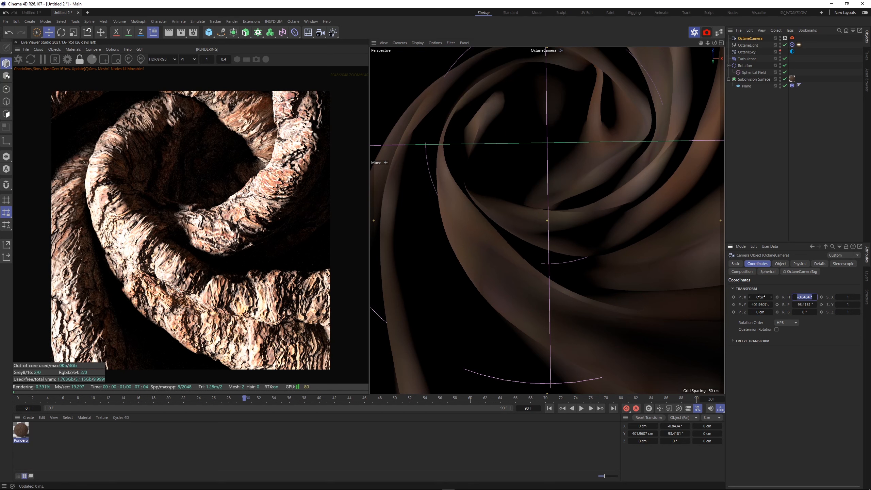
# - Set the camera's heading to 0°, its pitch to -90° and its Y position to 1500 cm
pyautogui.write('0')
pyautogui.press('Tab')
pyautogui.write('-90')
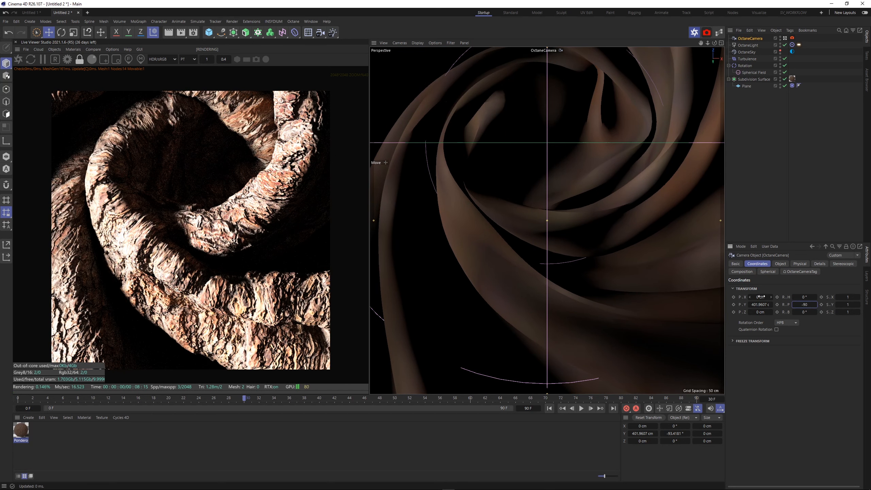
pyautogui.press('Return')
pyautogui.click(758, 304)
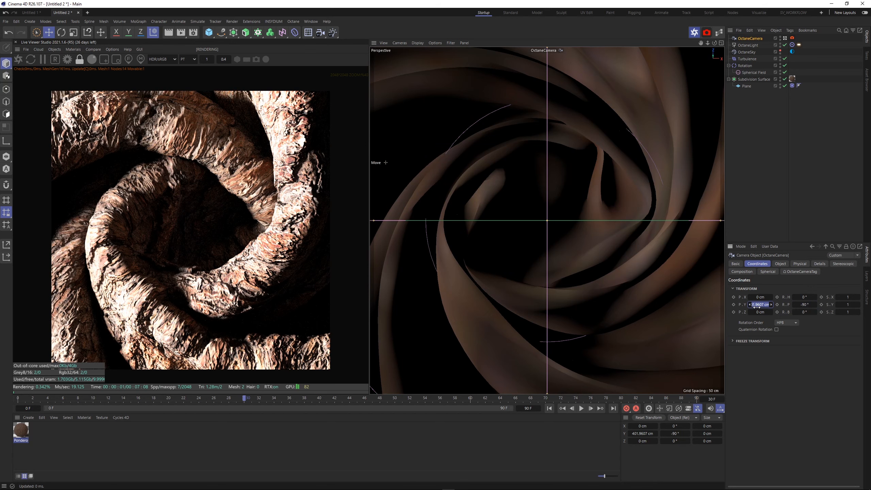
pyautogui.write('1500')
pyautogui.press('Return')
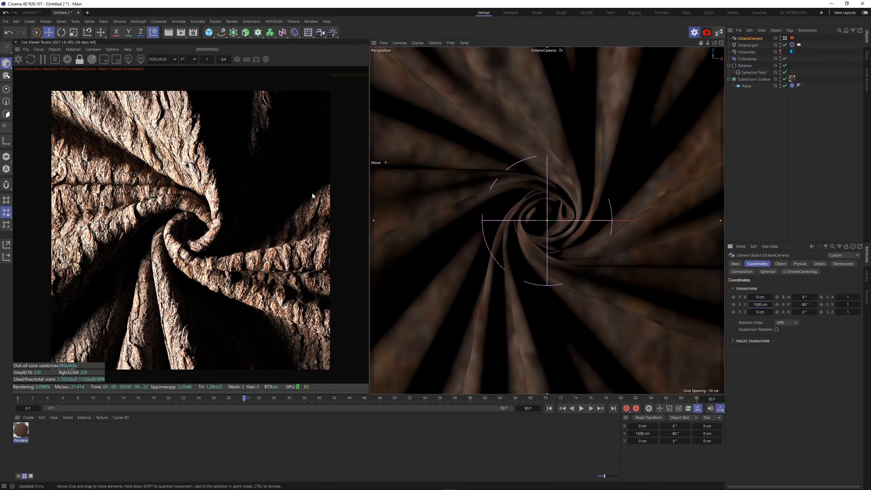
# - Open the bark material in the Octane Node Editor and save the scene as ROCK_LANDSCAPE_001.c4d
pyautogui.click(73, 49)
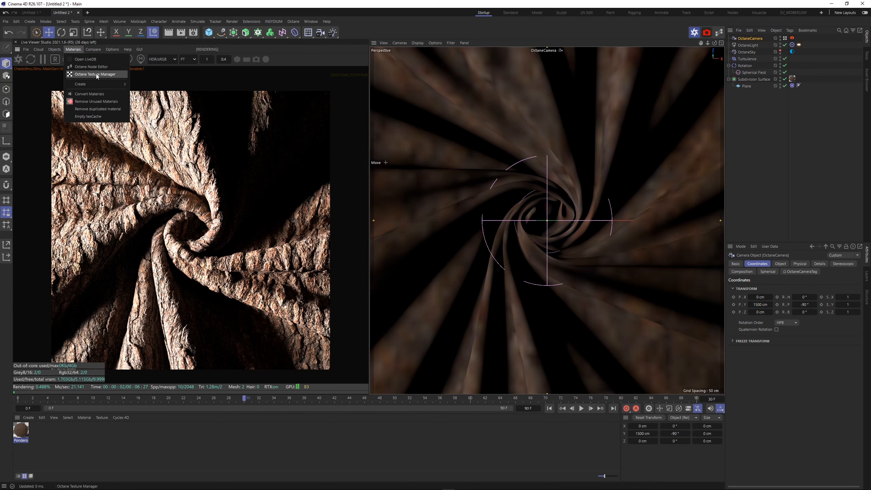
pyautogui.click(101, 70)
pyautogui.moveTo(271, 145); pyautogui.dragTo(482, 88)
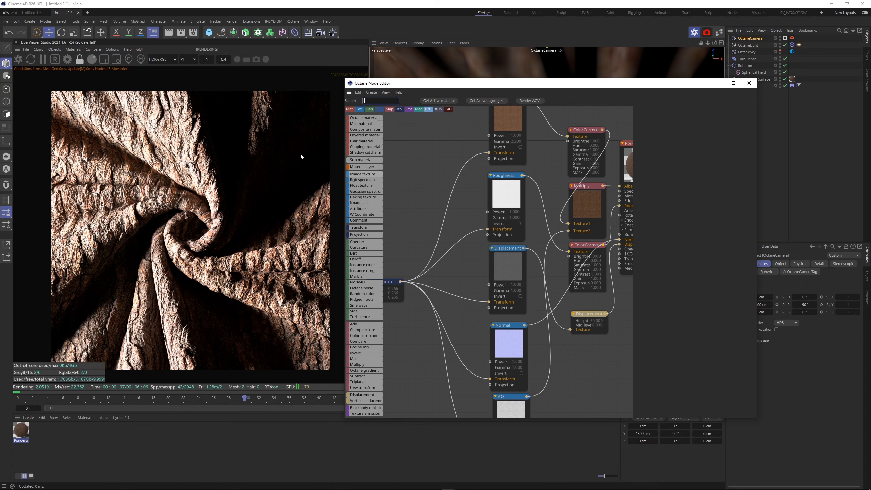
pyautogui.hotkey('ctrl', 's')
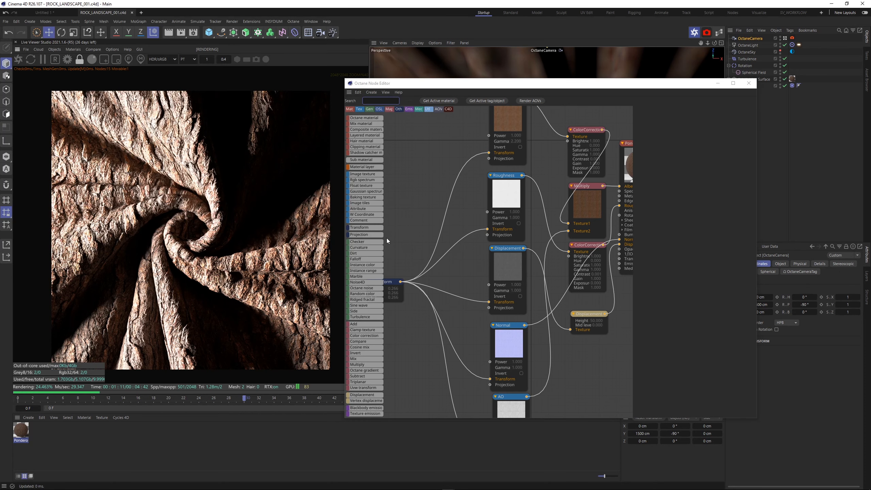
# - Try a mid level of 0.2 on the bark's Displacement node, and set it back to 0
pyautogui.click(584, 314)
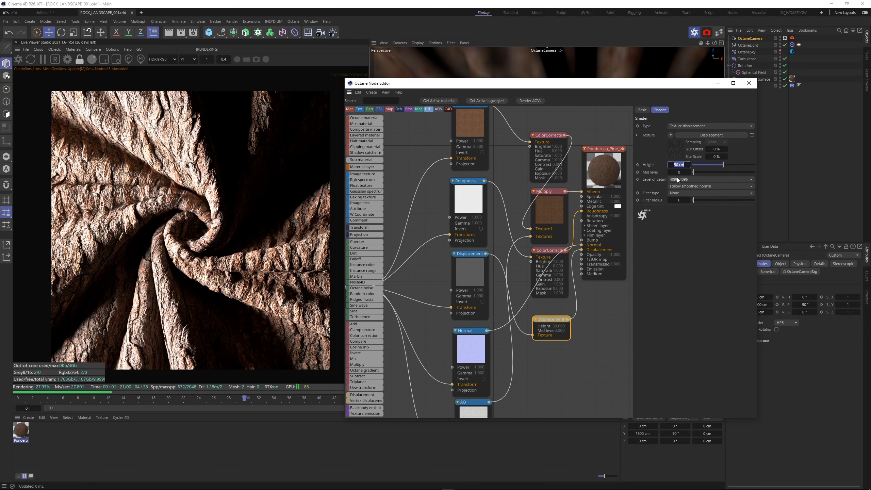
pyautogui.write('.2')
pyautogui.press('Return')
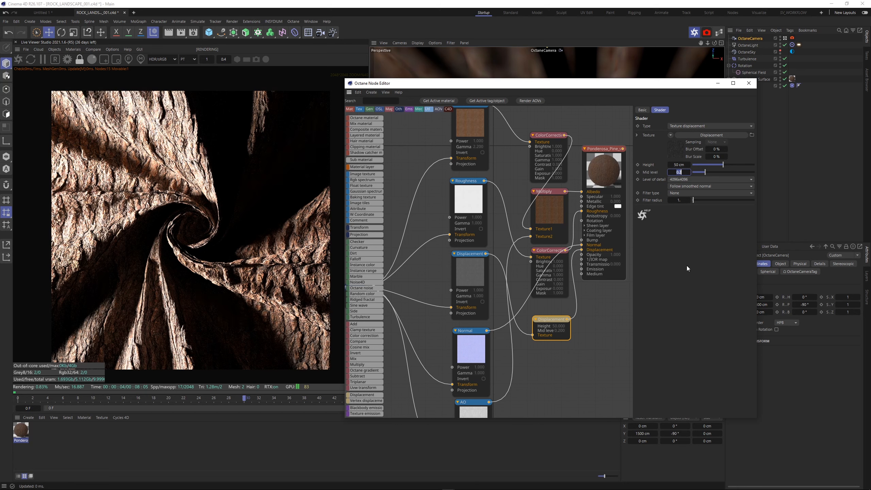
pyautogui.write('0')
pyautogui.press('Return')
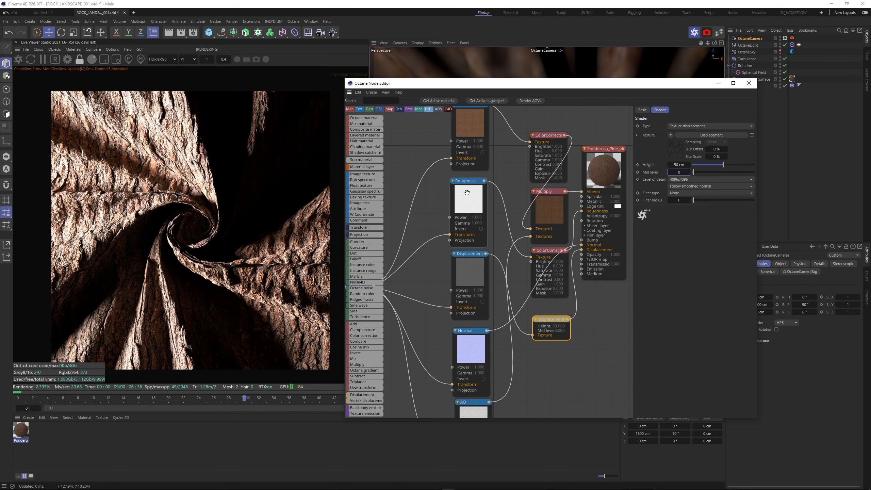
# - Add a Texture Projection node to the albedo texture and connect it to the Roughness, Displacement, Normal and AO projection inputs
pyautogui.moveTo(442, 201); pyautogui.dragTo(514, 204, button='middle')
pyautogui.click(556, 139)
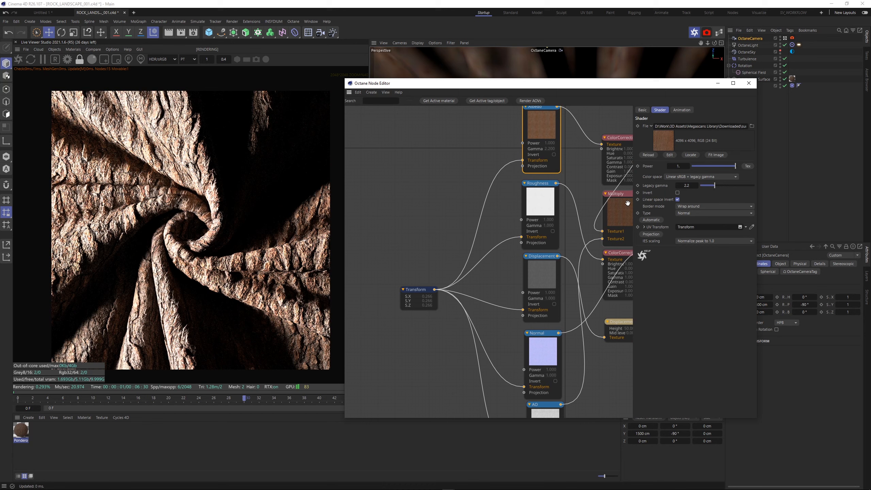
pyautogui.click(650, 234)
pyautogui.moveTo(483, 167); pyautogui.dragTo(408, 328)
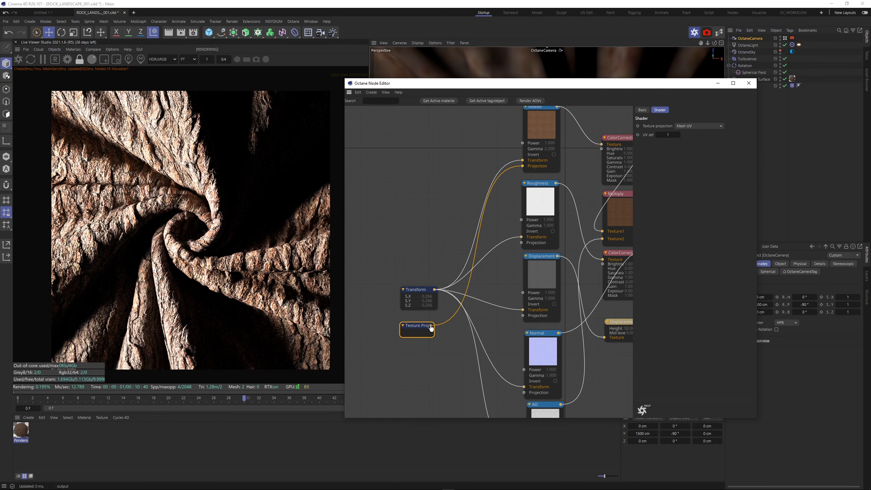
pyautogui.moveTo(520, 243); pyautogui.dragTo(426, 333)
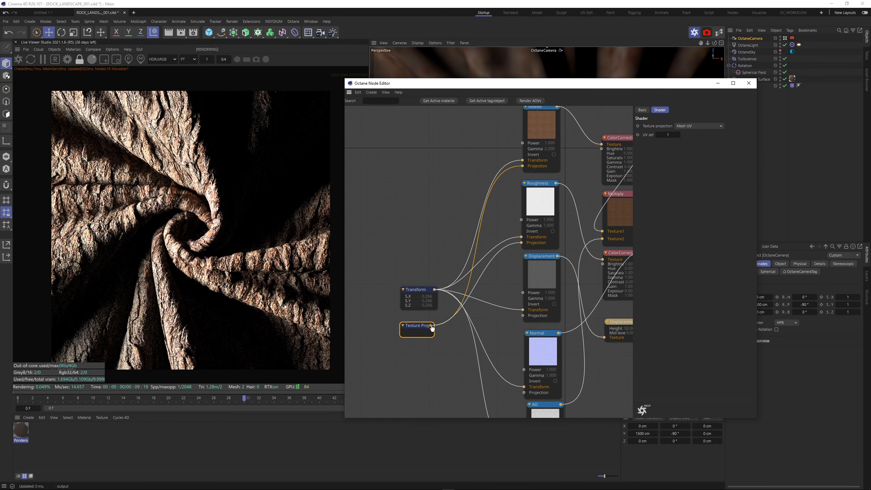
pyautogui.moveTo(522, 315); pyautogui.dragTo(524, 393)
pyautogui.moveTo(497, 387); pyautogui.dragTo(472, 321, button='middle')
pyautogui.moveTo(407, 260); pyautogui.dragTo(501, 397)
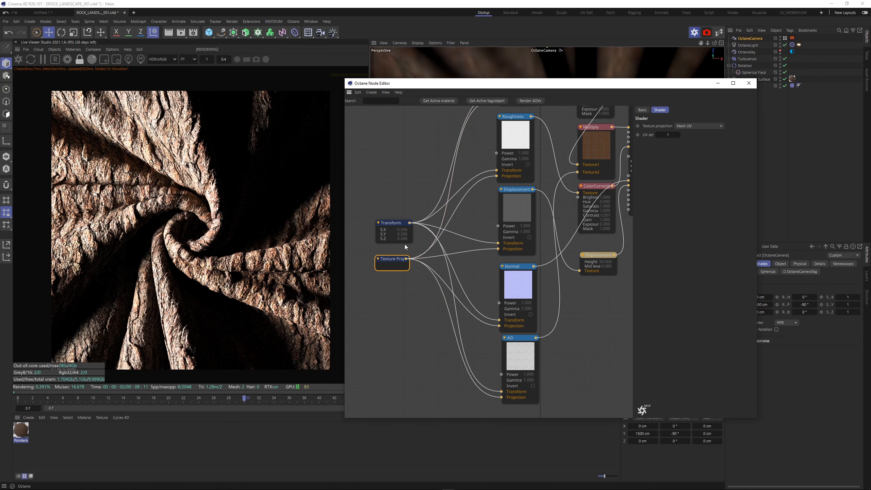
# - Try Box as the shared texture projection, and return it to Mesh UV
pyautogui.click(687, 126)
pyautogui.click(682, 133)
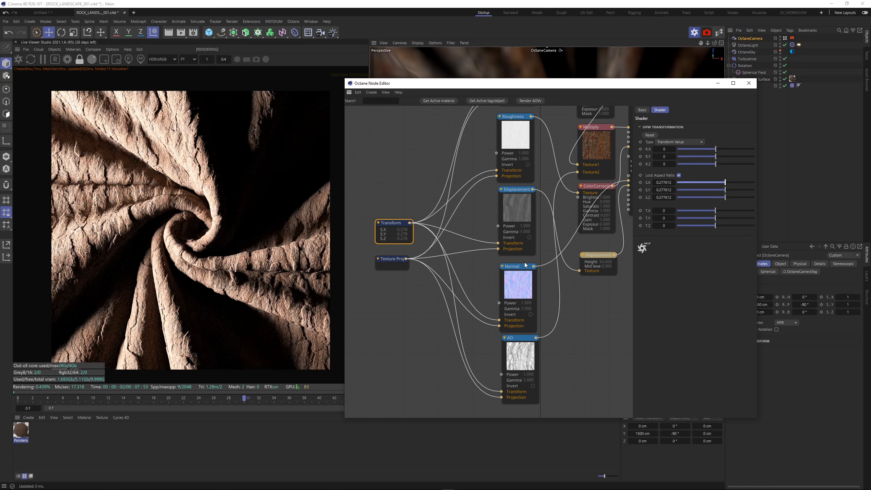
pyautogui.click(388, 260)
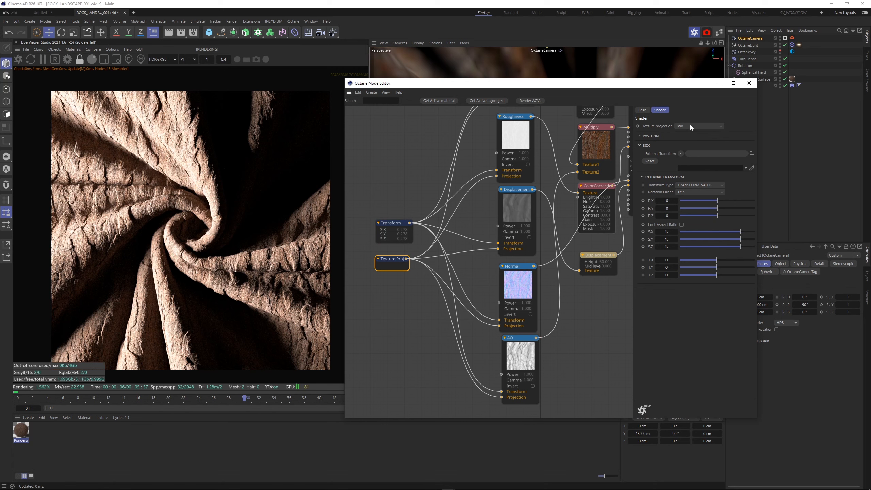
pyautogui.click(690, 125)
pyautogui.click(689, 149)
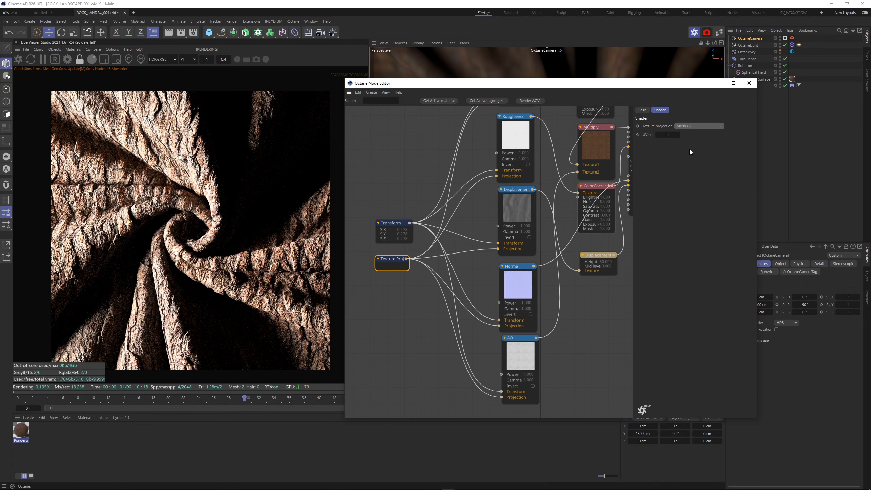
# - Adjust the Transform node's uniform scale to about 0.245 for all bark textures
pyautogui.click(396, 229)
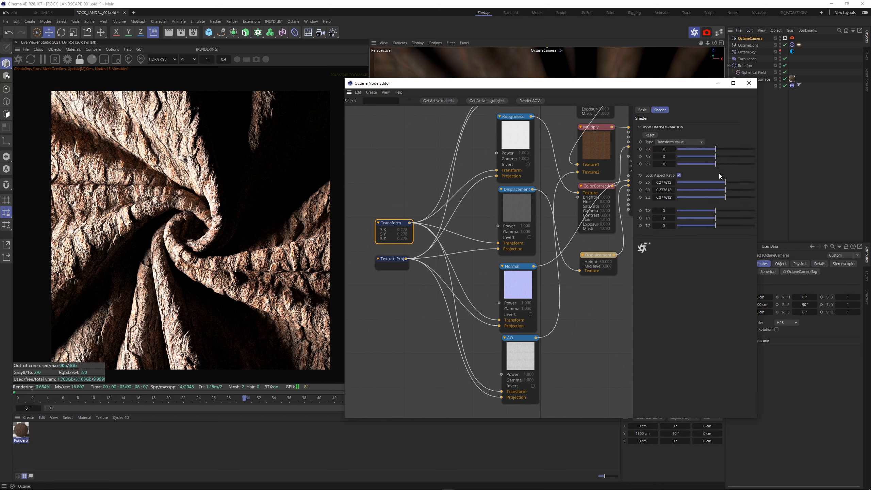
pyautogui.moveTo(725, 182); pyautogui.dragTo(718, 182)
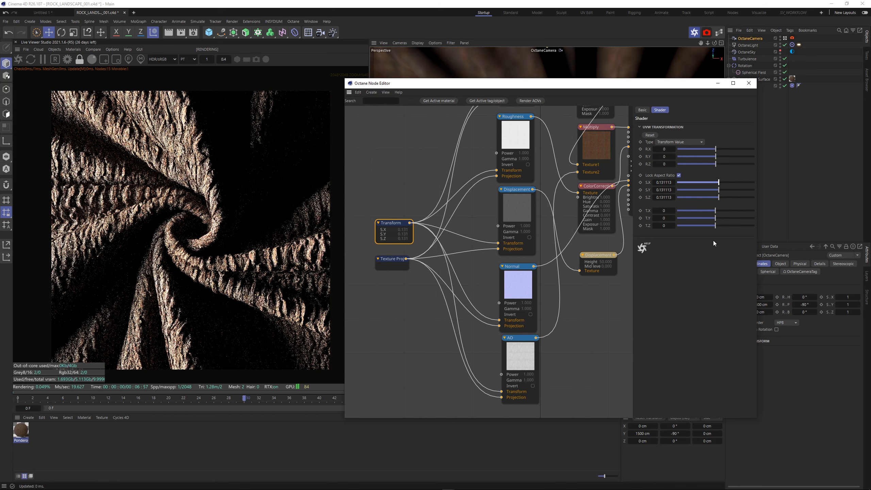
pyautogui.click(723, 182)
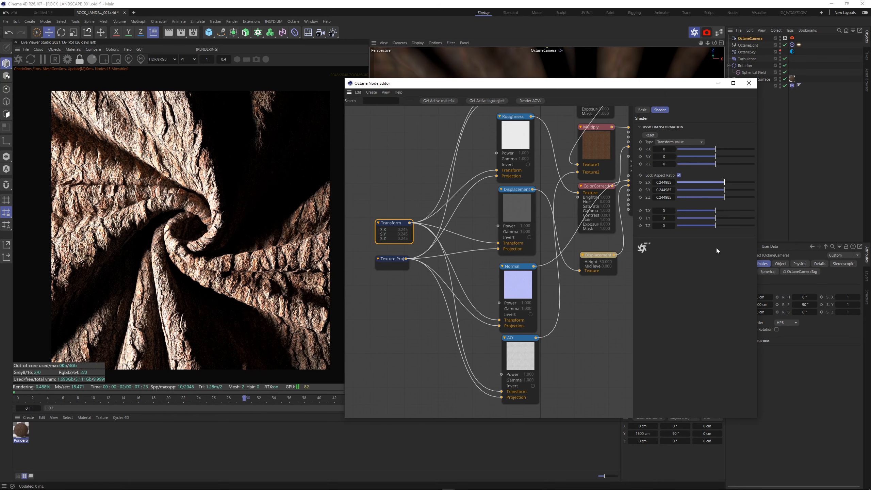
# - Close the node editor and move the timeline to frame 19 for a looser twist
pyautogui.click(748, 83)
pyautogui.click(175, 398)
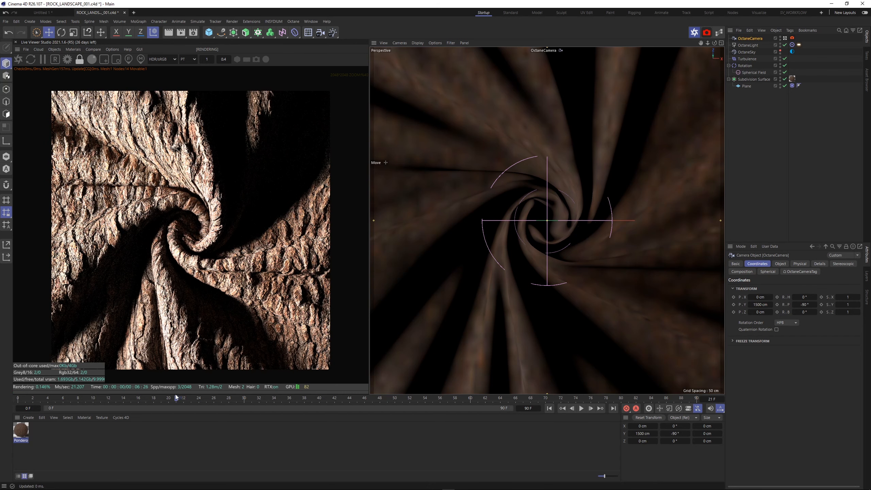
pyautogui.click(161, 398)
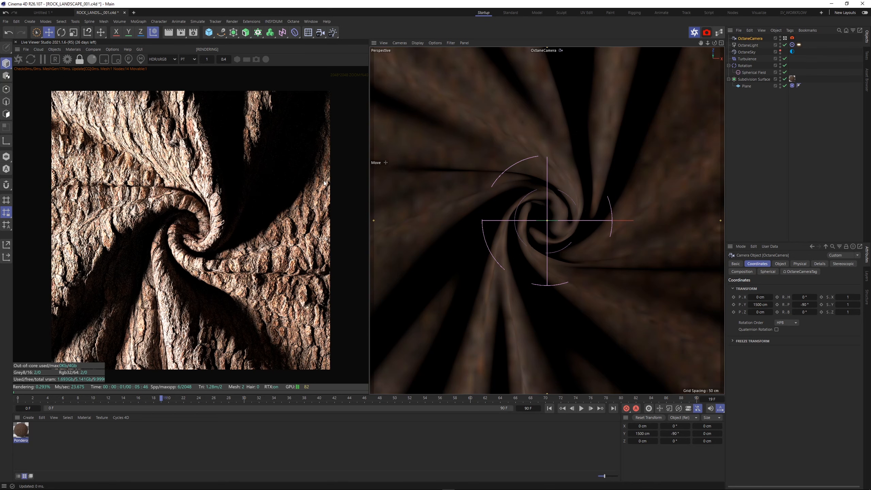
# - Reopen the node editor, unlock the Transform node's aspect ratio, reduce only its X scale to about 0.191, and lock the ratio again
pyautogui.click(72, 49)
pyautogui.click(93, 65)
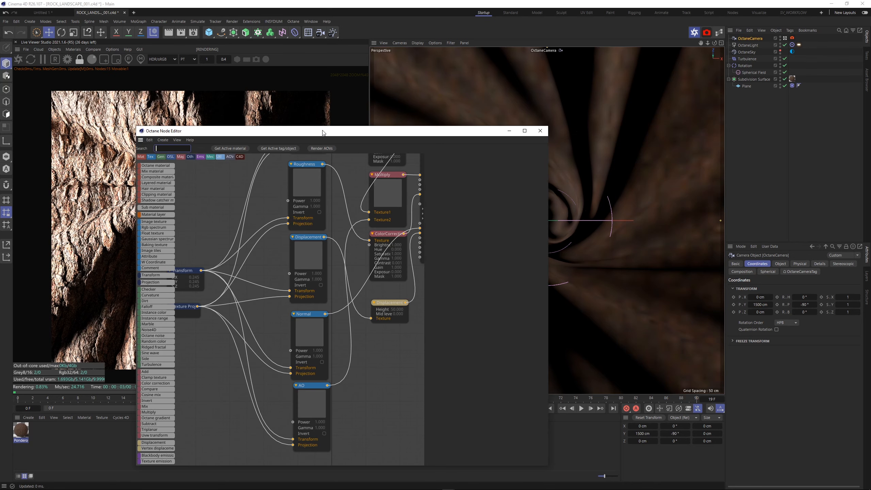
pyautogui.moveTo(322, 132); pyautogui.dragTo(556, 85)
pyautogui.click(623, 262)
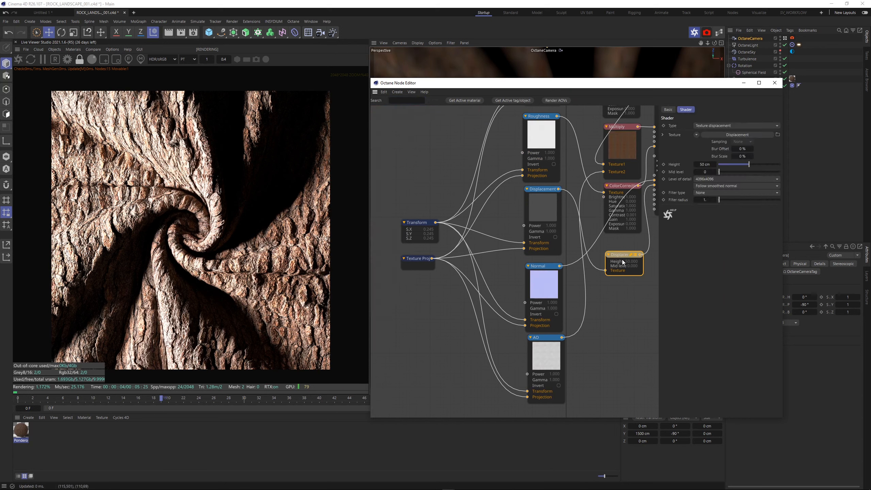
pyautogui.click(418, 232)
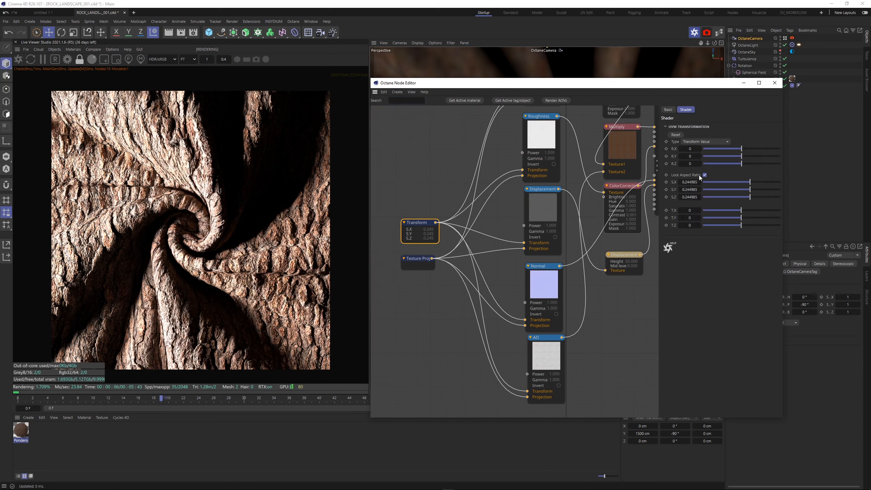
pyautogui.click(703, 174)
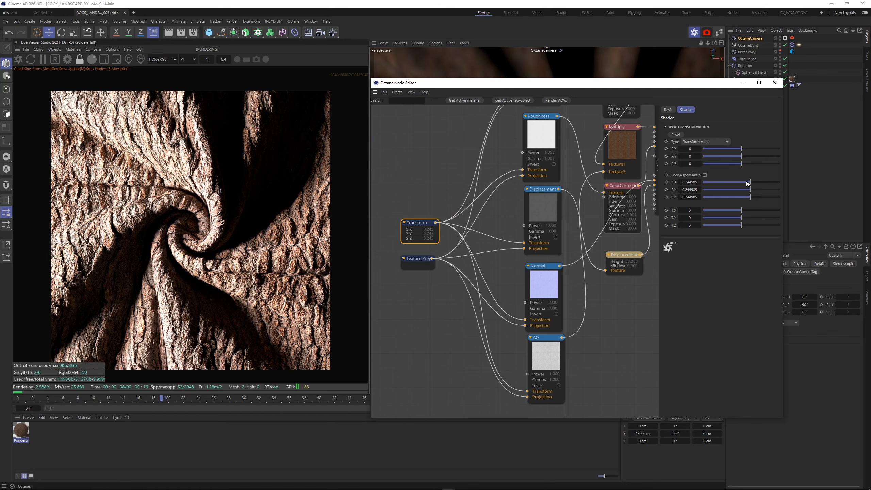
pyautogui.moveTo(747, 183); pyautogui.dragTo(743, 183)
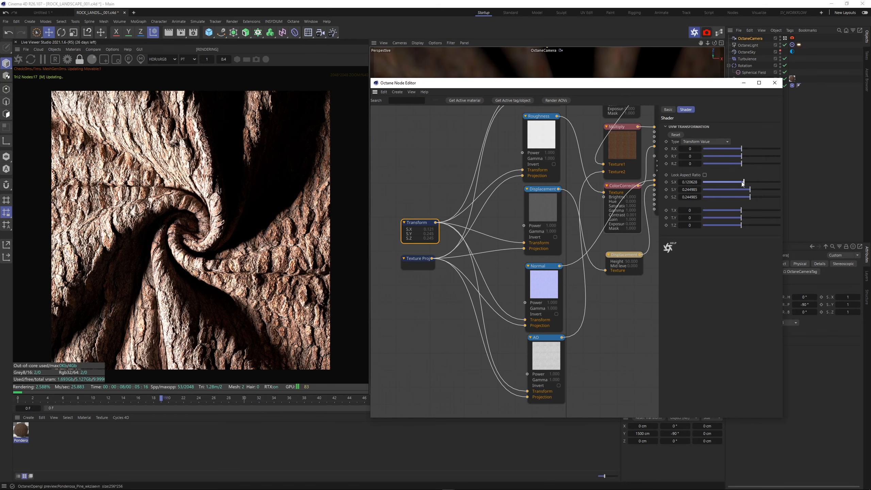
pyautogui.moveTo(742, 183); pyautogui.dragTo(747, 183)
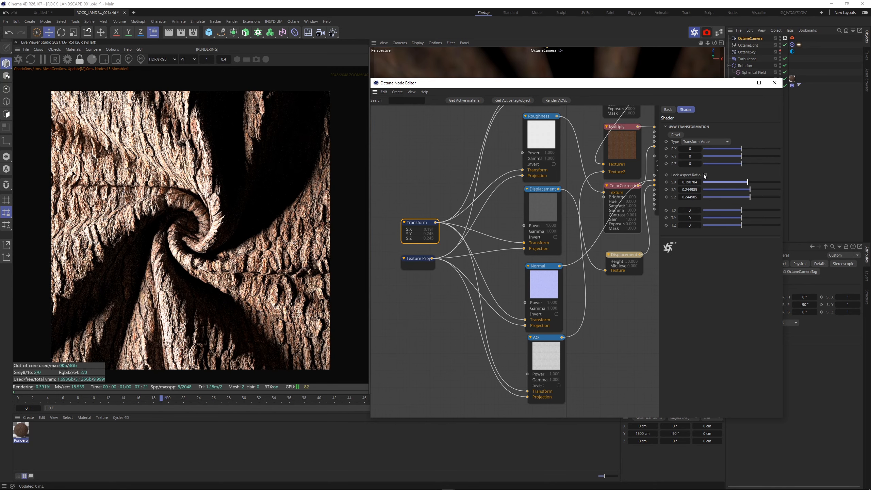
pyautogui.click(704, 175)
# - Set the bark's displacement height to 25 cm, close the node editor and clear the object selection
pyautogui.click(629, 254)
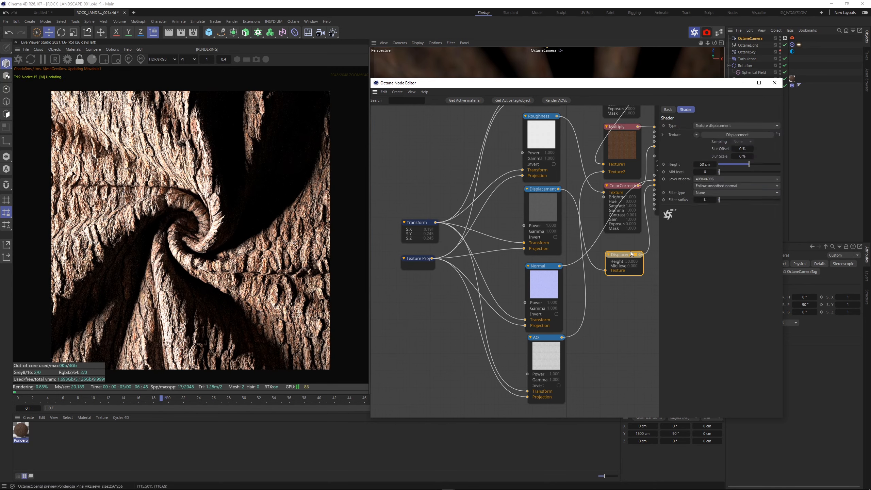
pyautogui.write('25')
pyautogui.press('Return')
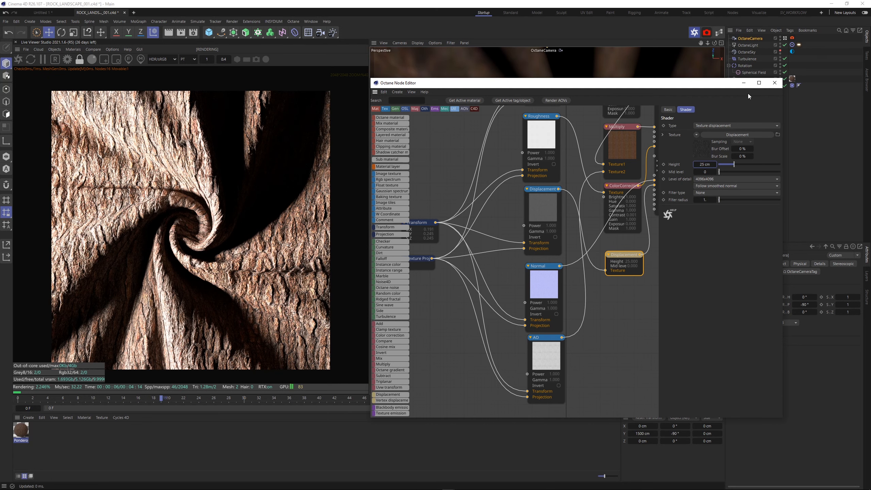
pyautogui.click(774, 83)
pyautogui.click(805, 159)
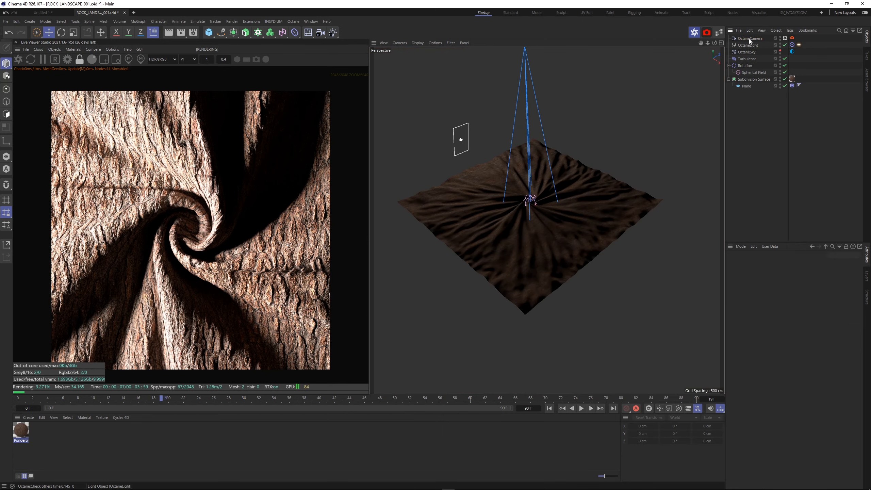
# - Move the Octane area light across to the opposite side of the cloth to redirect the shadows
pyautogui.click(747, 45)
pyautogui.moveTo(461, 139); pyautogui.dragTo(621, 200)
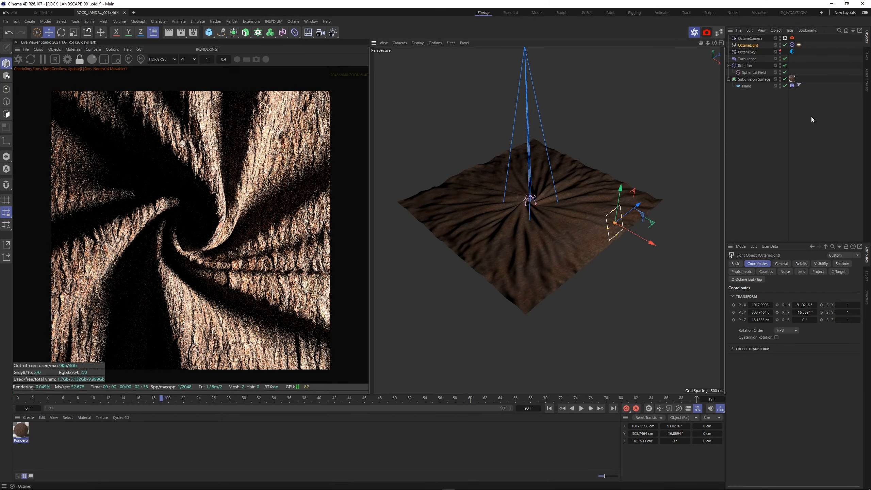
# - Enable the Camera Imager on the Octane camera tag and set its highlight compression to 1
pyautogui.click(792, 38)
pyautogui.click(808, 264)
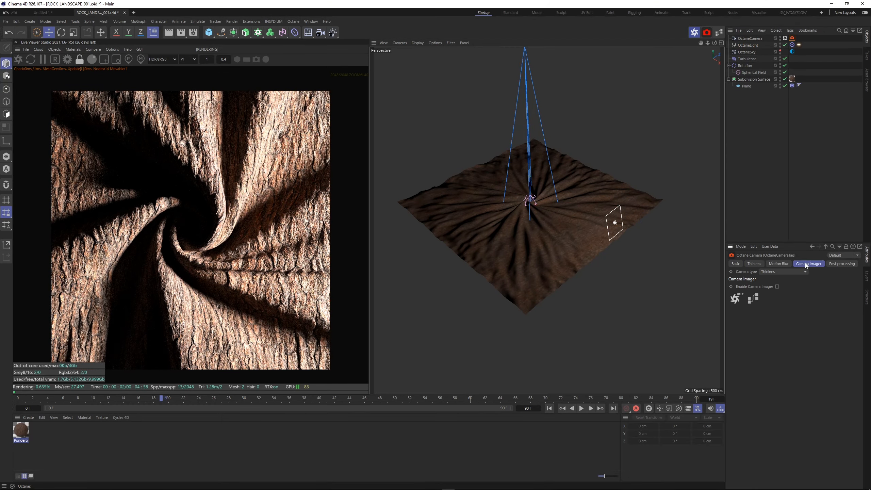
pyautogui.click(777, 287)
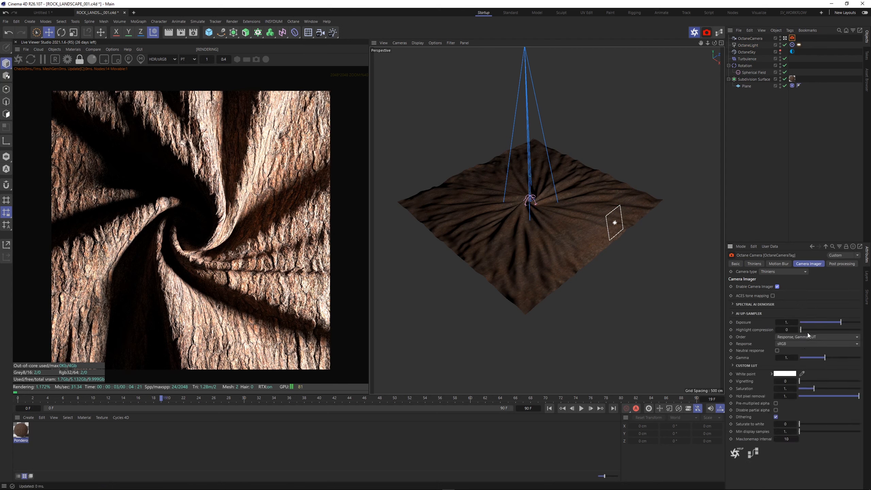
pyautogui.moveTo(807, 332); pyautogui.dragTo(848, 376)
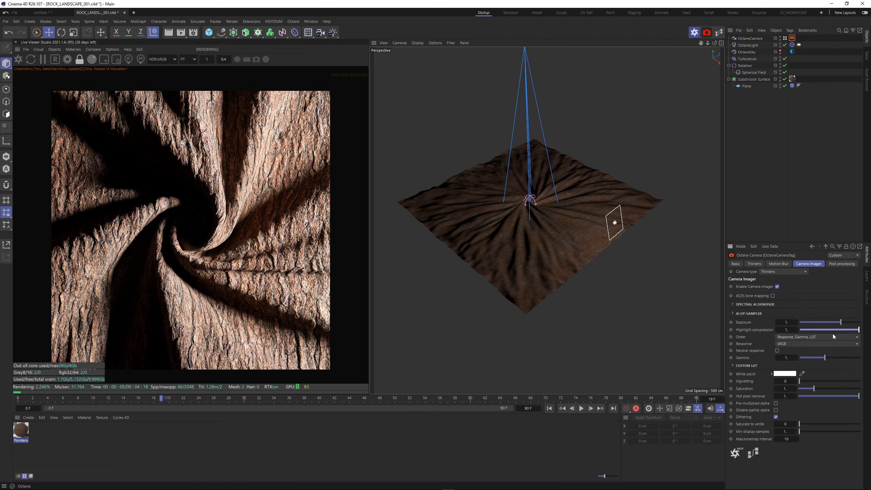
# - Enable the camera's post processing with bloom power about 1.07 and glare power 0.001, then clear the selection
pyautogui.click(839, 263)
pyautogui.click(751, 286)
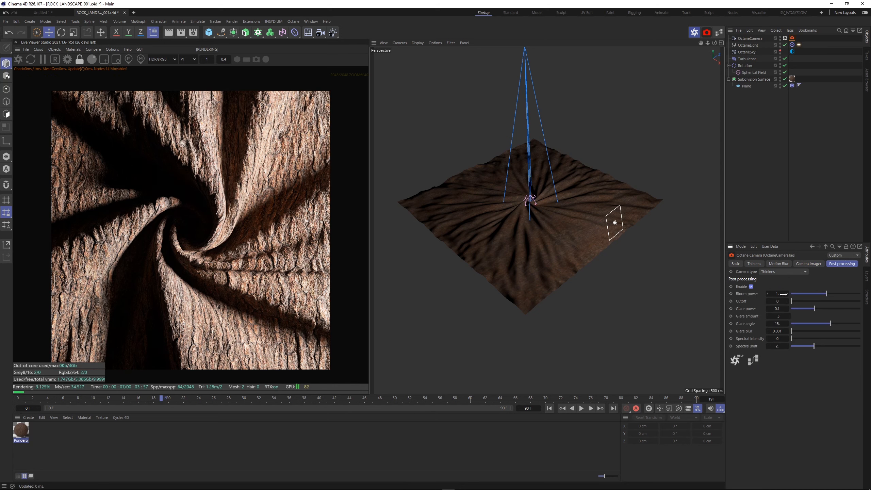
pyautogui.moveTo(802, 309); pyautogui.dragTo(752, 326)
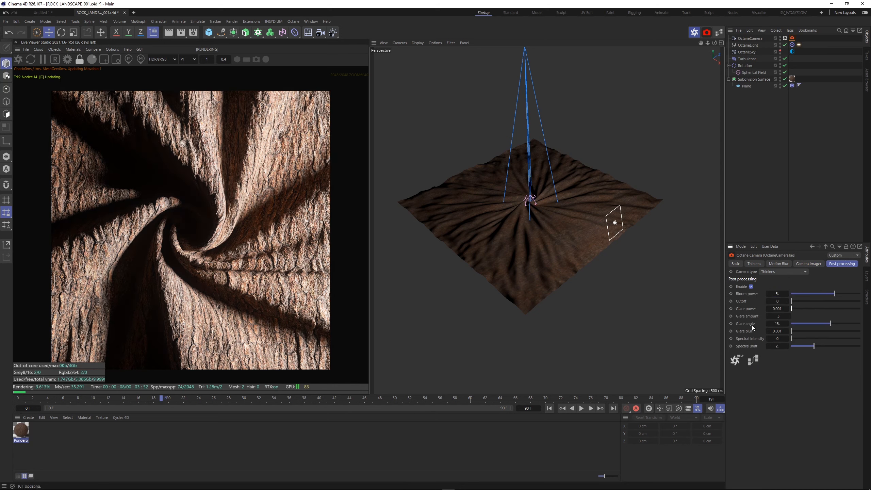
pyautogui.moveTo(834, 293); pyautogui.dragTo(826, 293)
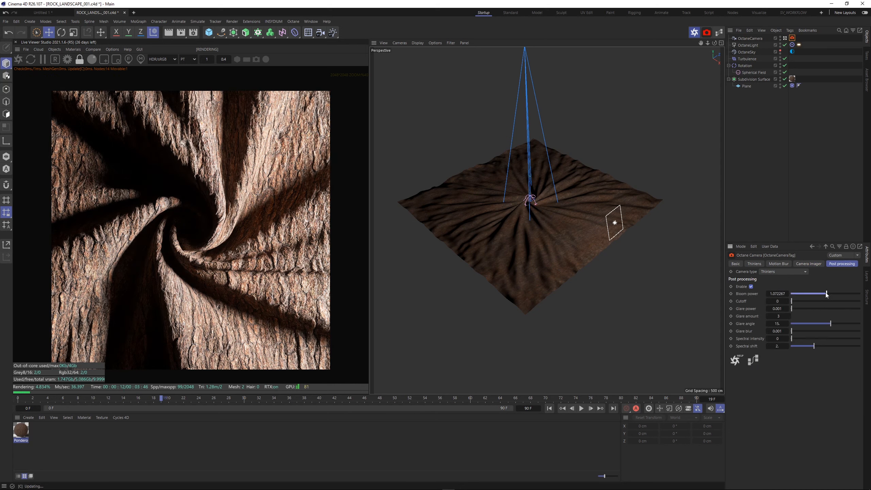
pyautogui.click(808, 263)
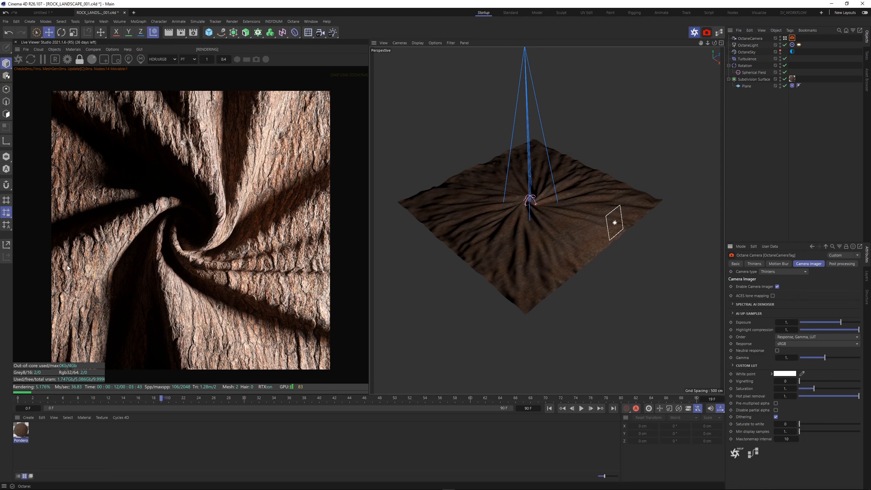
pyautogui.click(828, 69)
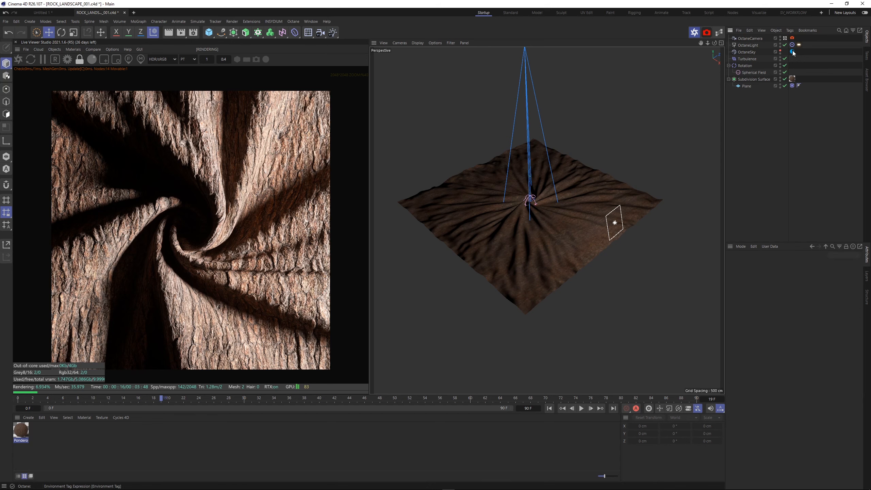
# - Set the Octane Sky's RGB spectrum color to a dark gray with a brightness of about 0.256
pyautogui.click(792, 51)
pyautogui.click(766, 312)
pyautogui.moveTo(788, 304)
pyautogui.mouseDown()
pyautogui.moveTo(813, 304)
pyautogui.moveTo(798, 305)
pyautogui.mouseUp()
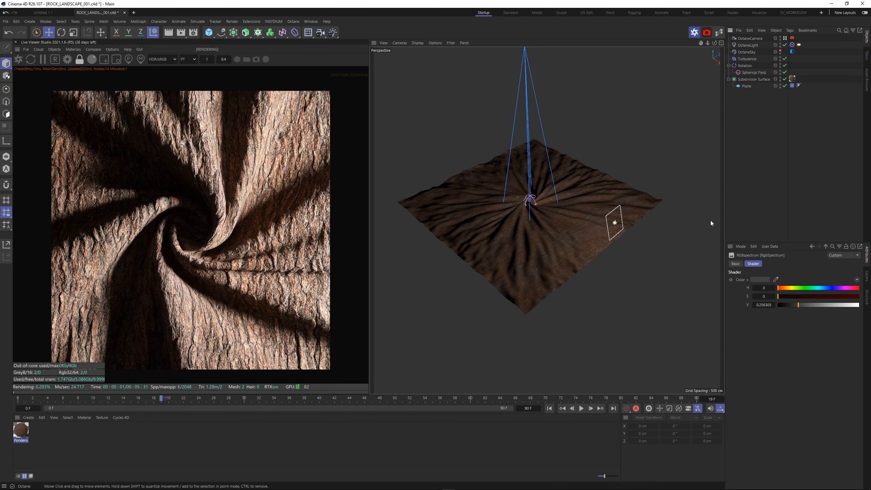
# - Look through the Octane camera, duplicate it and frame the copy as a close, low-angle view across the swirl
pyautogui.click(785, 38)
pyautogui.click(748, 43)
pyautogui.click(752, 38)
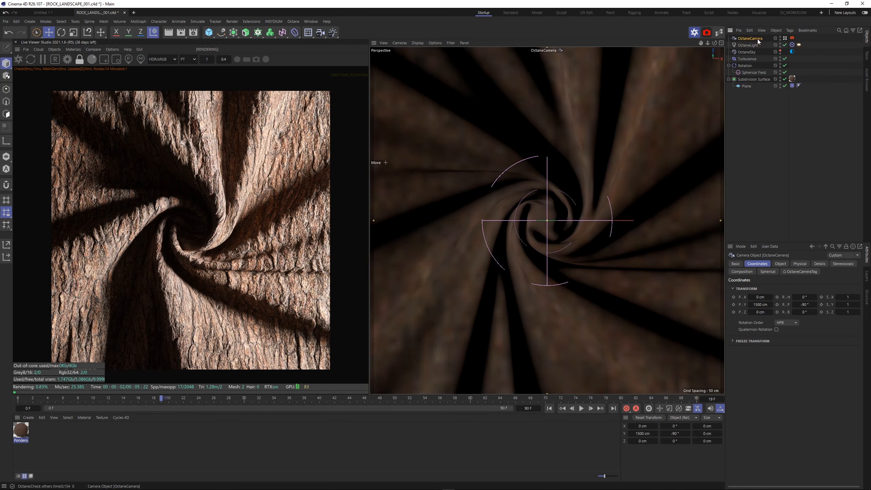
pyautogui.moveTo(707, 43); pyautogui.dragTo(749, 45)
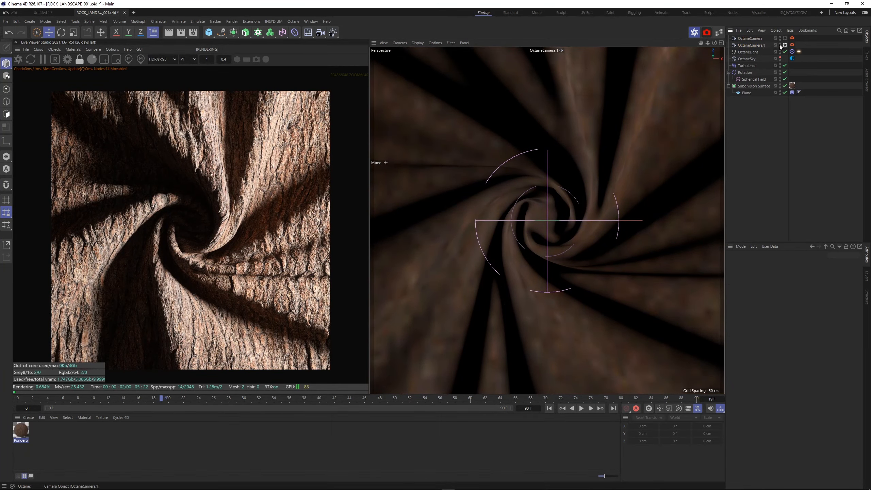
pyautogui.keyDown('alt'); pyautogui.moveTo(570, 206); pyautogui.dragTo(597, 217); pyautogui.keyUp('alt')
pyautogui.moveTo(556, 235)
pyautogui.keyDown('alt'); pyautogui.mouseDown(button='right')
pyautogui.moveTo(606, 210)
pyautogui.moveTo(568, 229)
pyautogui.mouseUp(button='right'); pyautogui.keyUp('alt')
pyautogui.keyDown('alt'); pyautogui.moveTo(583, 217); pyautogui.dragTo(565, 223, button='middle'); pyautogui.keyUp('alt')
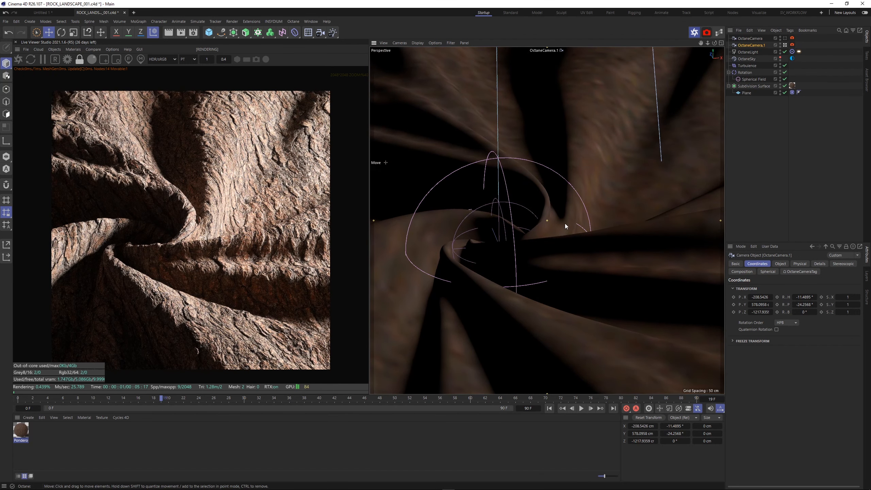
# - Open the bark material's nodes and set the displacement's level of detail to 8192x8192
pyautogui.click(719, 32)
pyautogui.moveTo(378, 130); pyautogui.dragTo(641, 88)
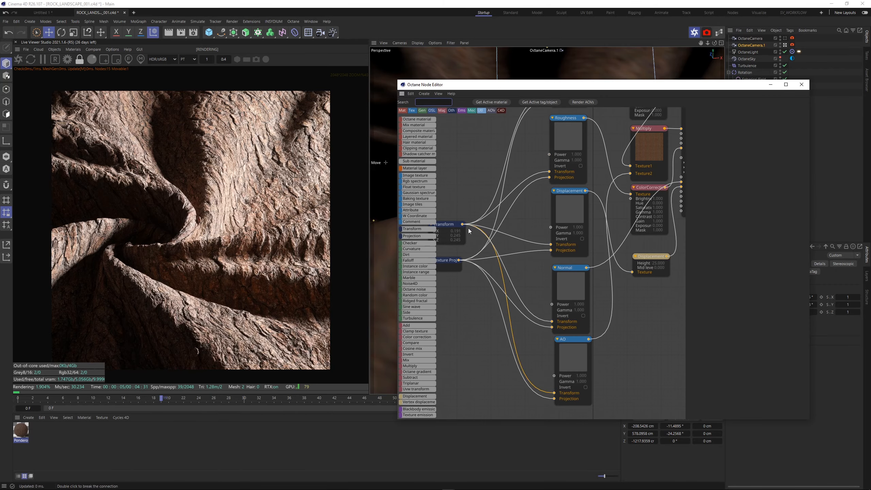
pyautogui.click(645, 257)
pyautogui.click(754, 181)
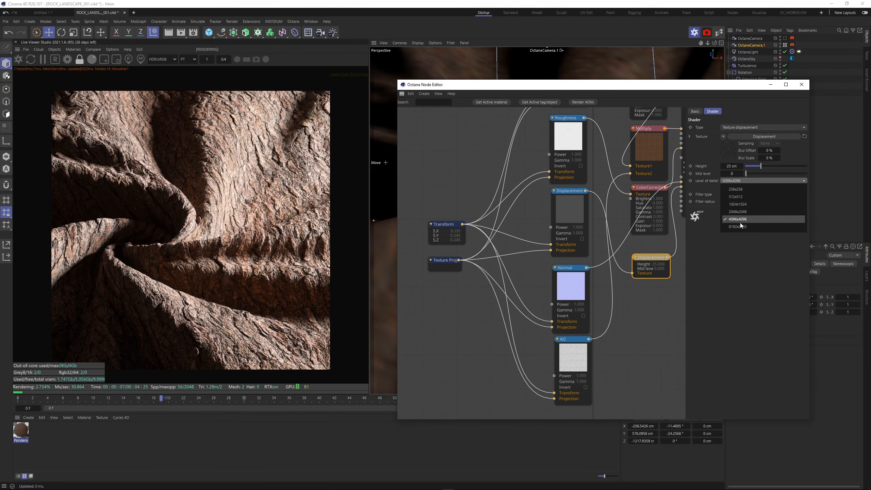
pyautogui.click(740, 223)
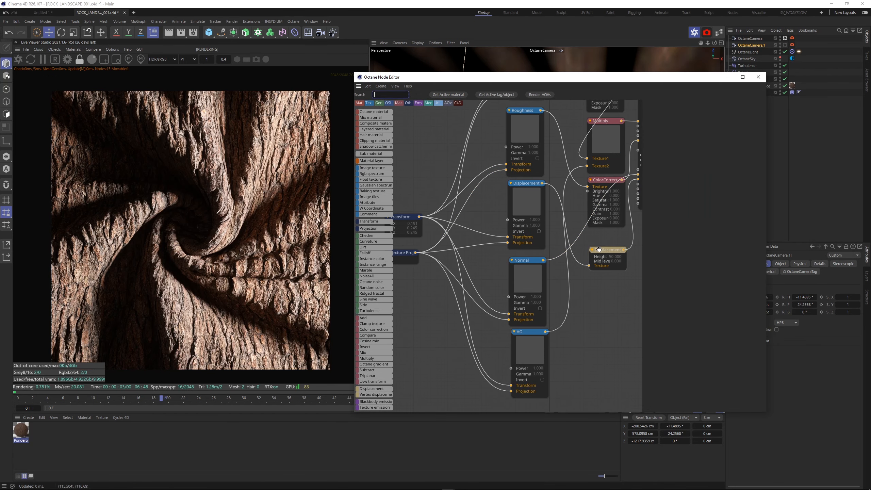
# - Try displacement mid levels of 0.05 and 0.1, settle on 0.07, and close the node editor
pyautogui.click(599, 250)
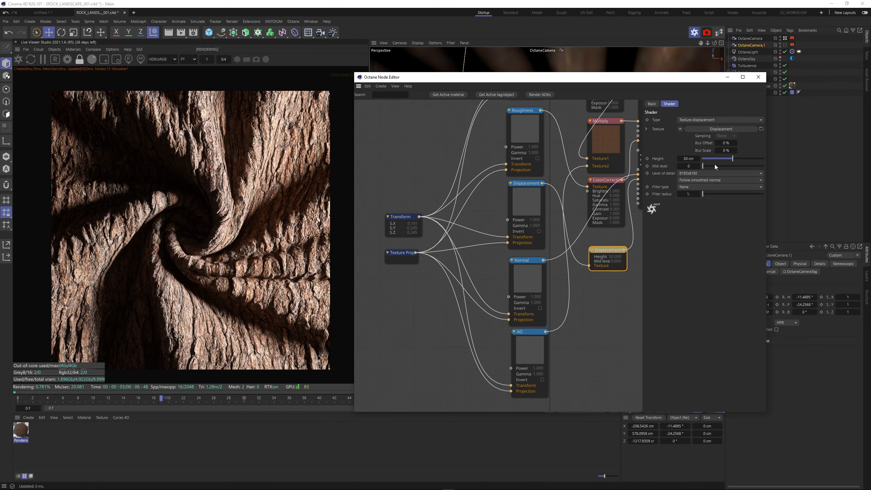
pyautogui.click(686, 166)
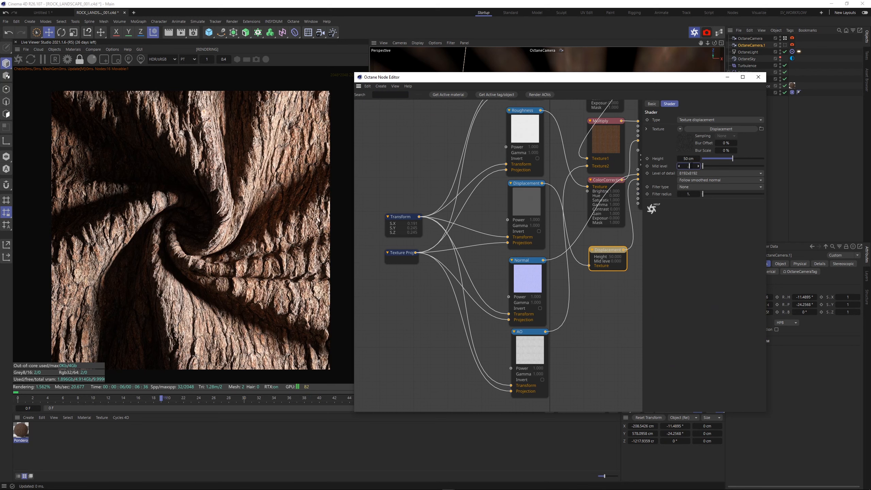
pyautogui.press('Return')
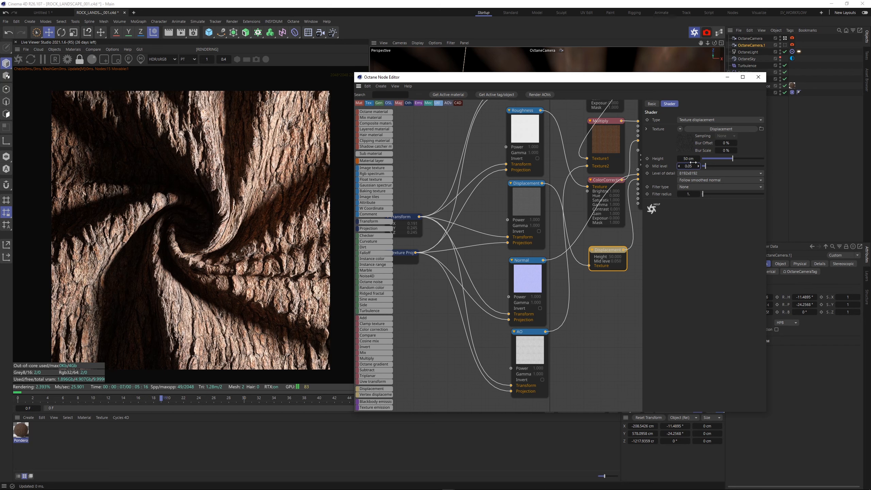
pyautogui.write('0.1')
pyautogui.press('Return')
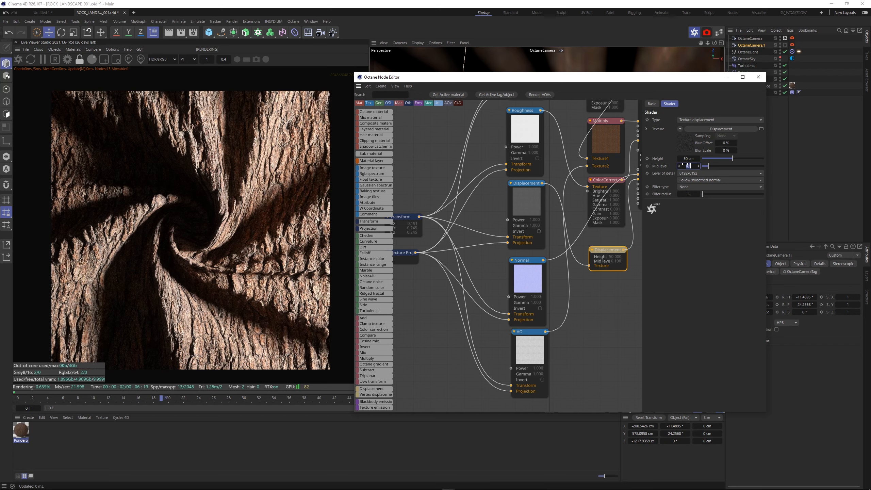
pyautogui.write('0.07')
pyautogui.press('Return')
pyautogui.click(758, 77)
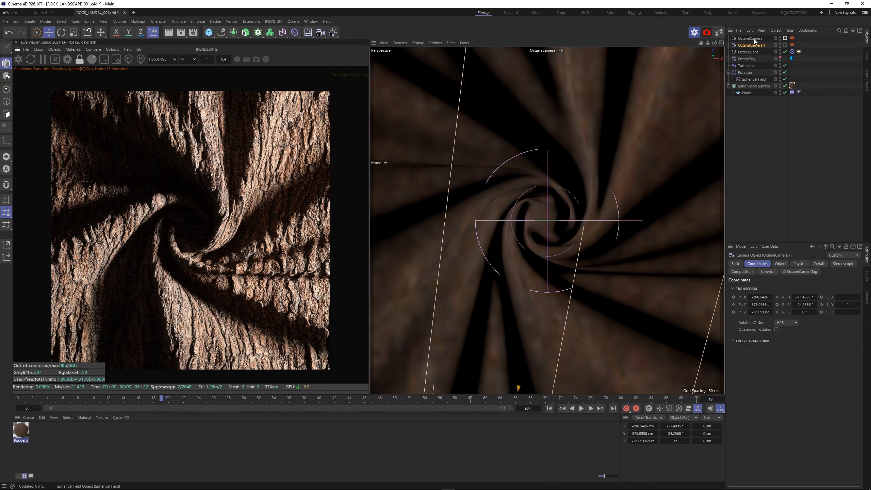
# - Duplicate the overhead camera again, activate the copy and frame an angled close-up of the swirl's center
pyautogui.click(750, 39)
pyautogui.keyDown('ctrl'); pyautogui.moveTo(753, 40); pyautogui.dragTo(755, 42); pyautogui.keyUp('ctrl')
pyautogui.click(784, 45)
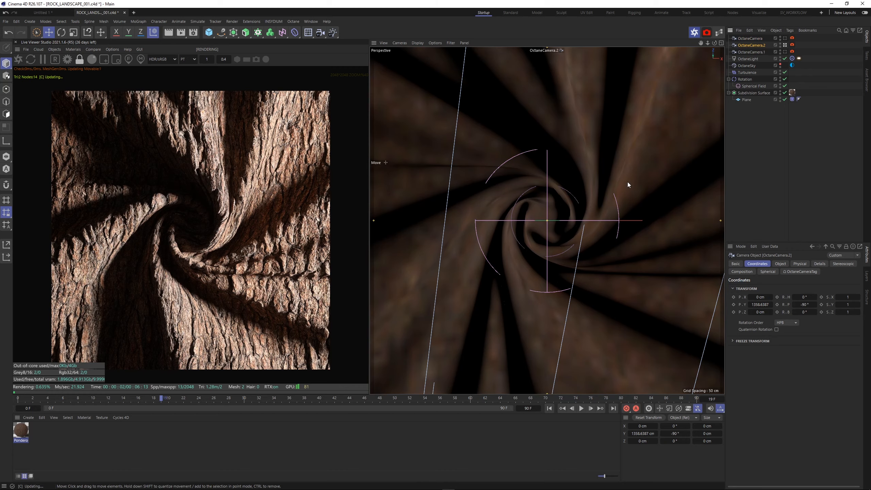
pyautogui.keyDown('alt'); pyautogui.moveTo(577, 286); pyautogui.dragTo(575, 231, button='middle'); pyautogui.keyUp('alt')
pyautogui.keyDown('alt'); pyautogui.moveTo(575, 229); pyautogui.dragTo(545, 152); pyautogui.keyUp('alt')
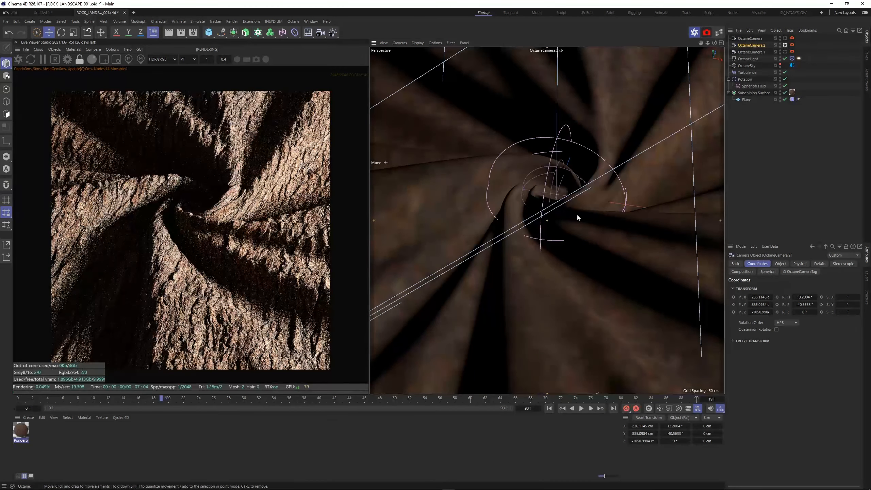
pyautogui.keyDown('alt'); pyautogui.moveTo(577, 214); pyautogui.dragTo(585, 305); pyautogui.keyUp('alt')
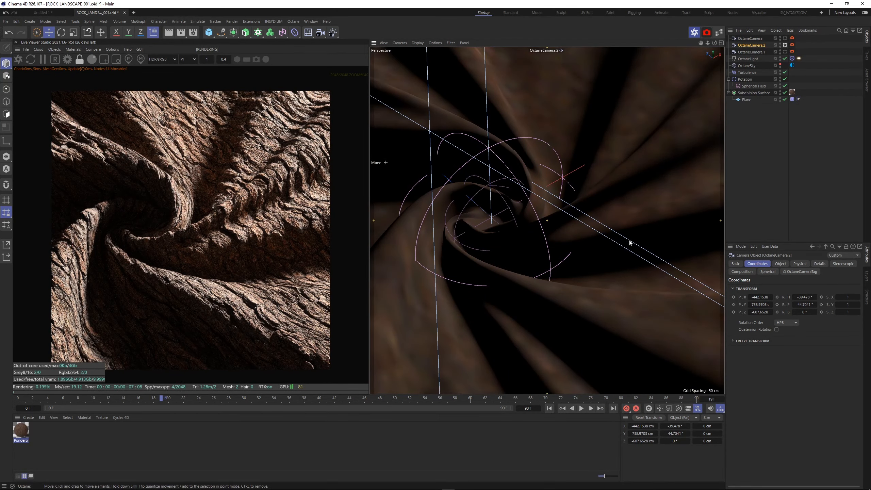
pyautogui.keyDown('alt'); pyautogui.moveTo(628, 241); pyautogui.dragTo(632, 197); pyautogui.keyUp('alt')
pyautogui.keyDown('alt'); pyautogui.moveTo(633, 201); pyautogui.dragTo(683, 191, button='right'); pyautogui.keyUp('alt')
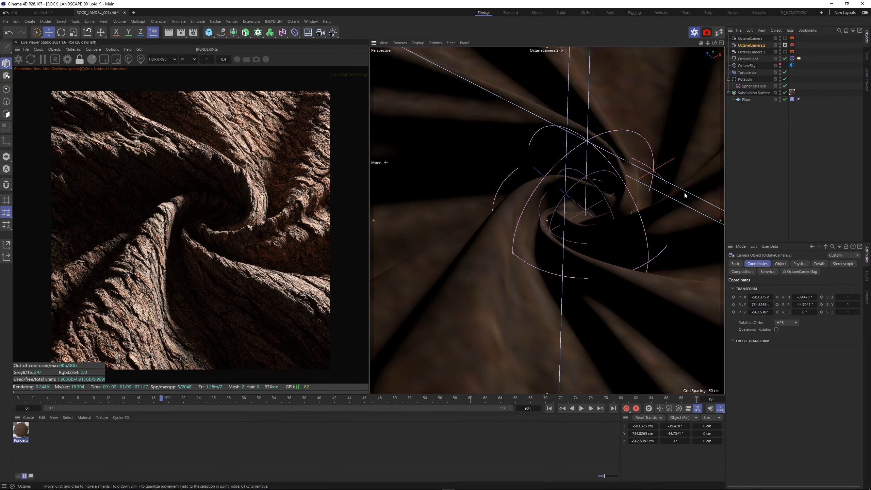
# - Reduce the bark's locked Transform scale to about 0.116 in X and 0.149 in Y and Z, then close the node editor
pyautogui.click(73, 49)
pyautogui.click(88, 64)
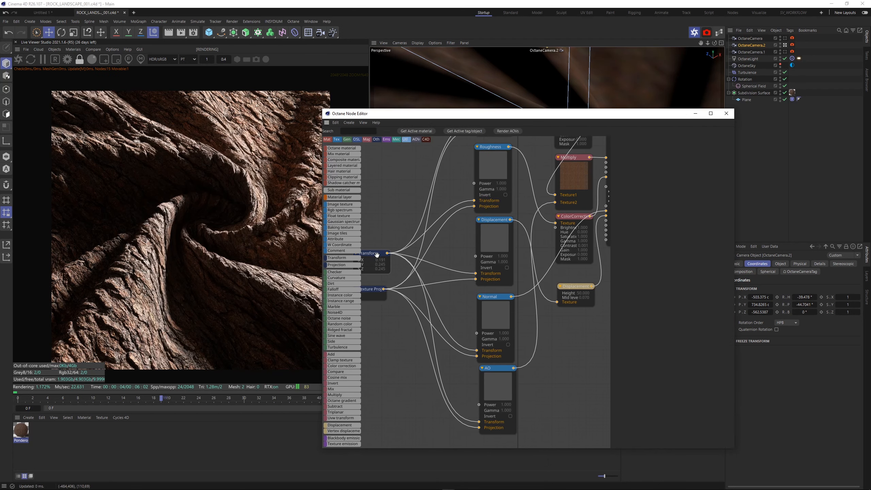
pyautogui.click(370, 254)
pyautogui.moveTo(699, 212); pyautogui.dragTo(693, 212)
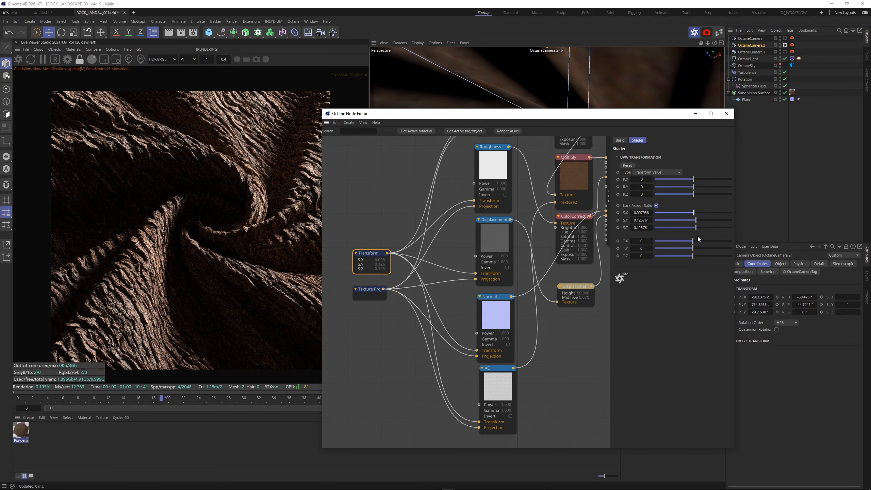
pyautogui.moveTo(693, 212); pyautogui.dragTo(694, 213)
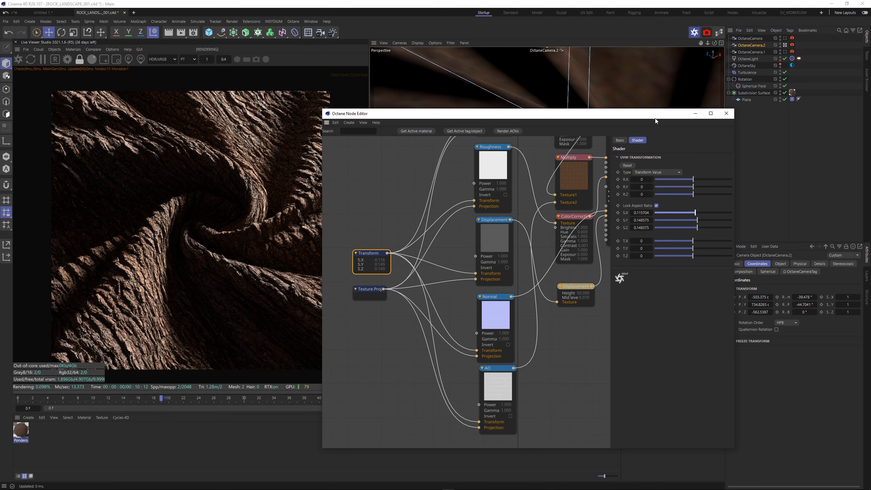
pyautogui.click(727, 113)
# - Reframe the newest camera as a steep close-up of the folds beside the swirl and clear the selection
pyautogui.keyDown('alt'); pyautogui.moveTo(592, 140); pyautogui.dragTo(565, 316); pyautogui.keyUp('alt')
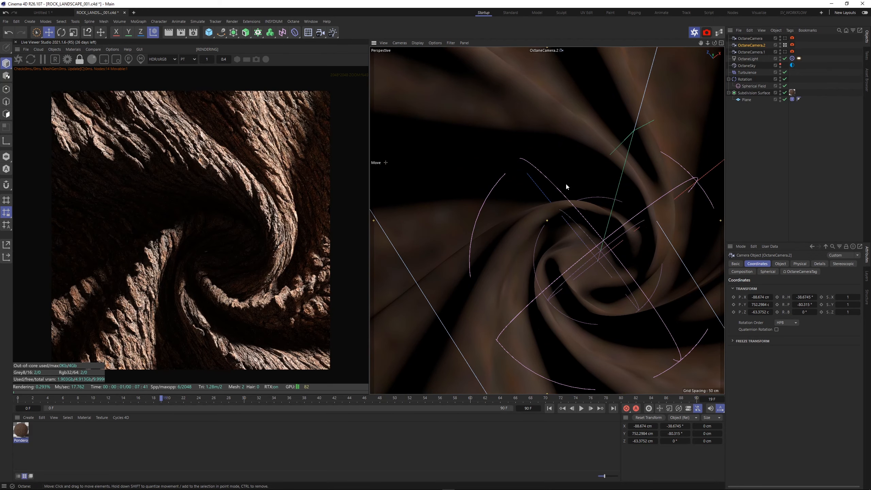
pyautogui.keyDown('alt'); pyautogui.moveTo(566, 188); pyautogui.dragTo(552, 268, button='middle'); pyautogui.keyUp('alt')
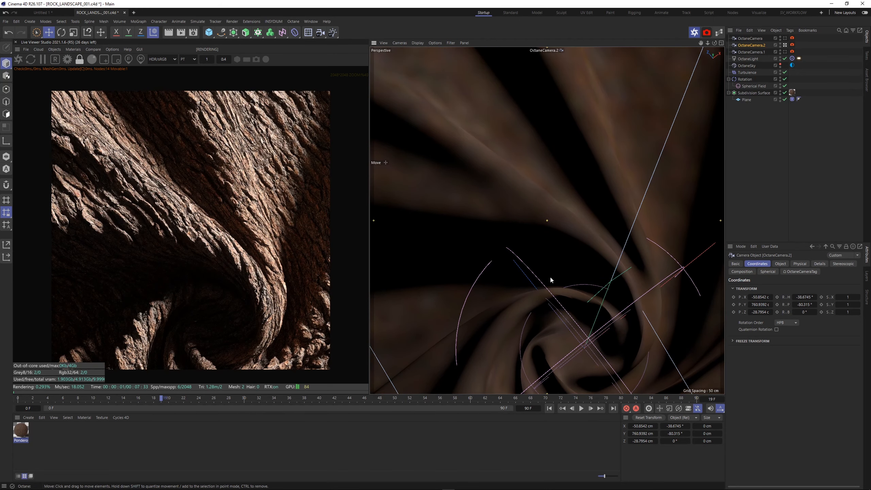
pyautogui.scroll(2, 161, 280)
pyautogui.scroll(-3, 170, 288)
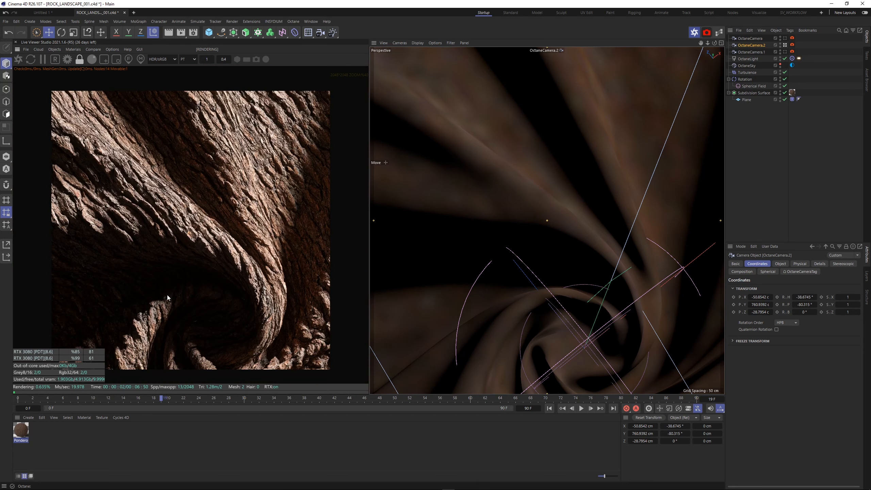
pyautogui.scroll(1, 166, 297)
pyautogui.click(833, 126)
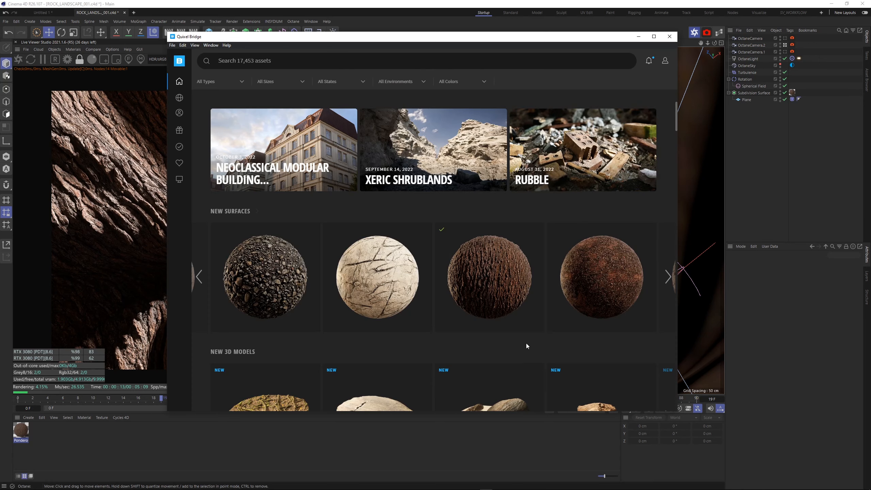
# - Browse the featured collections, new surfaces and 3D models on Quixel Bridge's home page
pyautogui.scroll(-5, 525, 343)
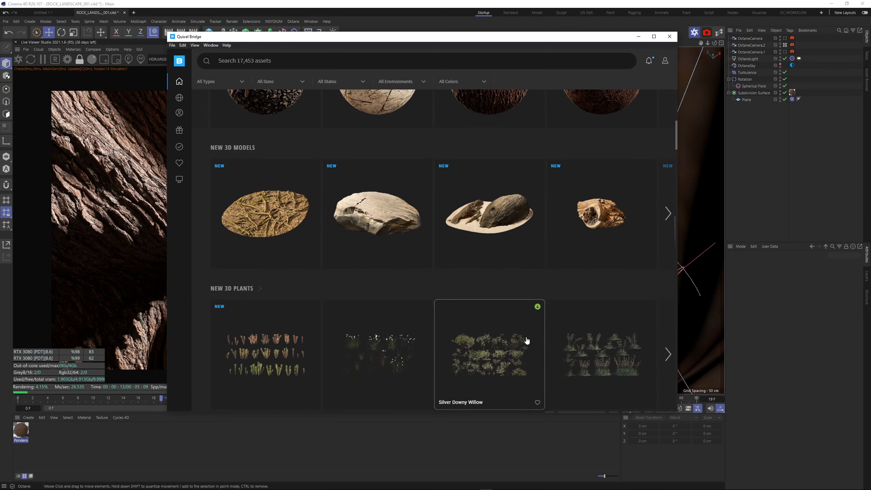
pyautogui.scroll(5, 591, 318)
pyautogui.click(667, 243)
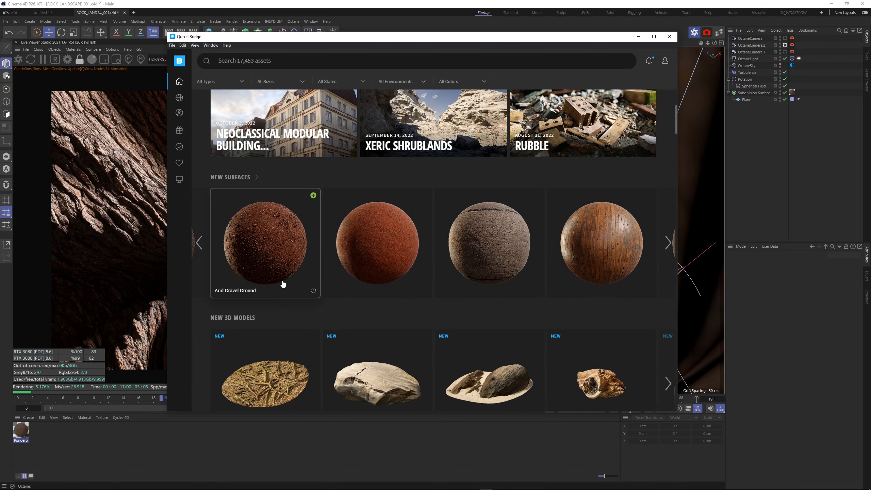
pyautogui.click(199, 243)
pyautogui.click(199, 243)
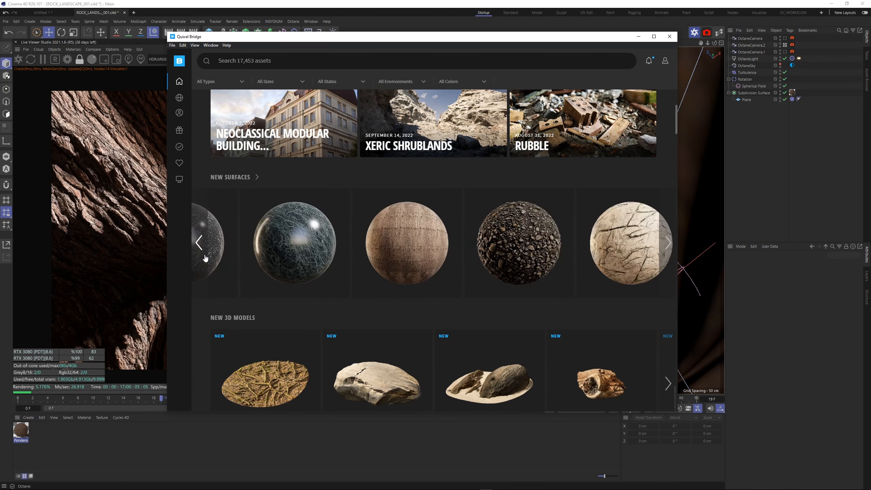
pyautogui.click(199, 243)
# - Find the layered, cracked Rocky Ground surface among the purchased Quixel Bridge assets and export it to Cinema 4D
pyautogui.click(179, 147)
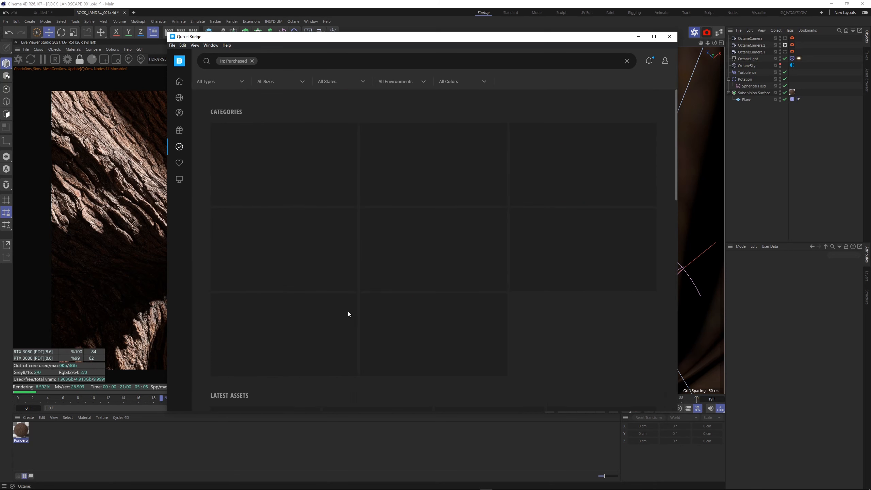
pyautogui.scroll(-5, 401, 316)
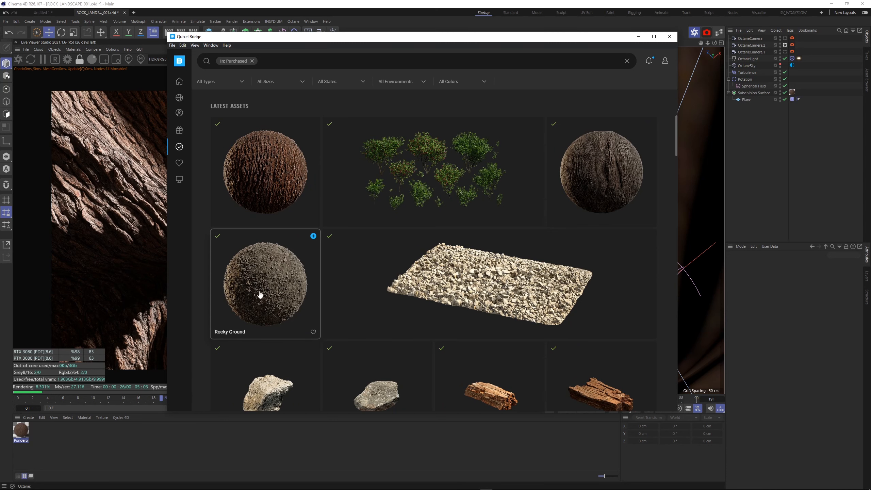
pyautogui.scroll(1, 252, 295)
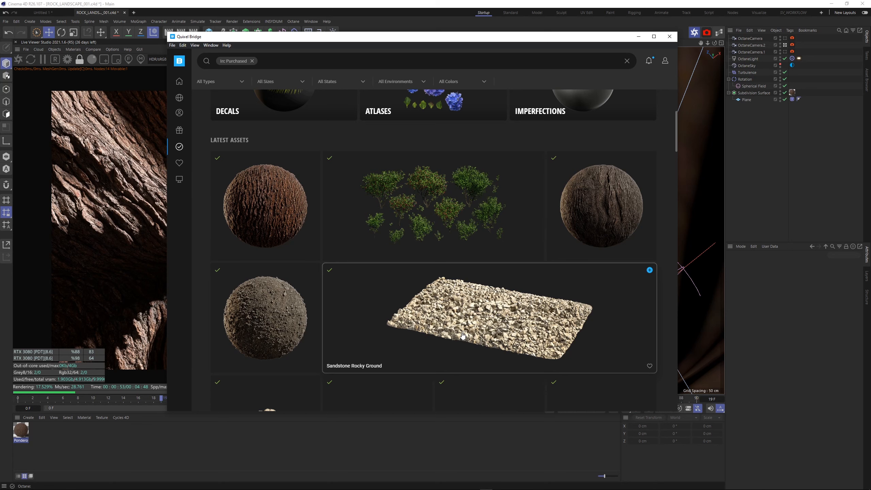
pyautogui.scroll(-3, 452, 321)
pyautogui.scroll(2, 453, 321)
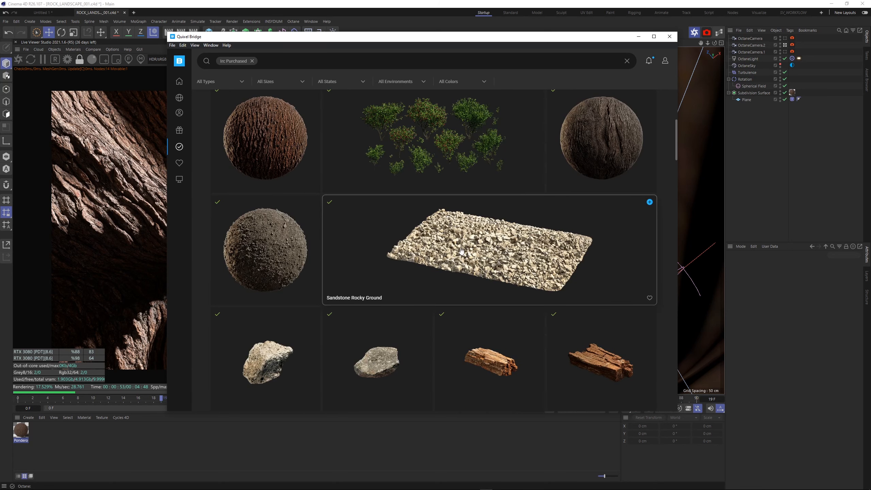
pyautogui.scroll(-5, 461, 251)
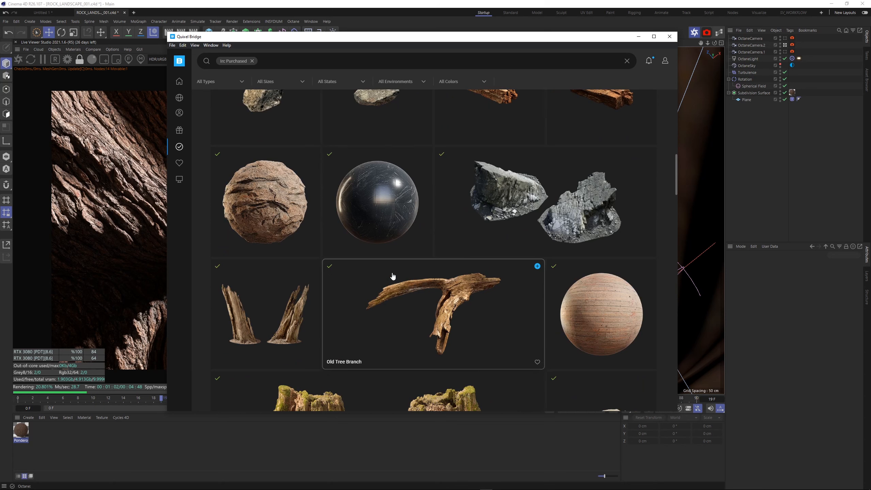
pyautogui.scroll(-4, 195, 227)
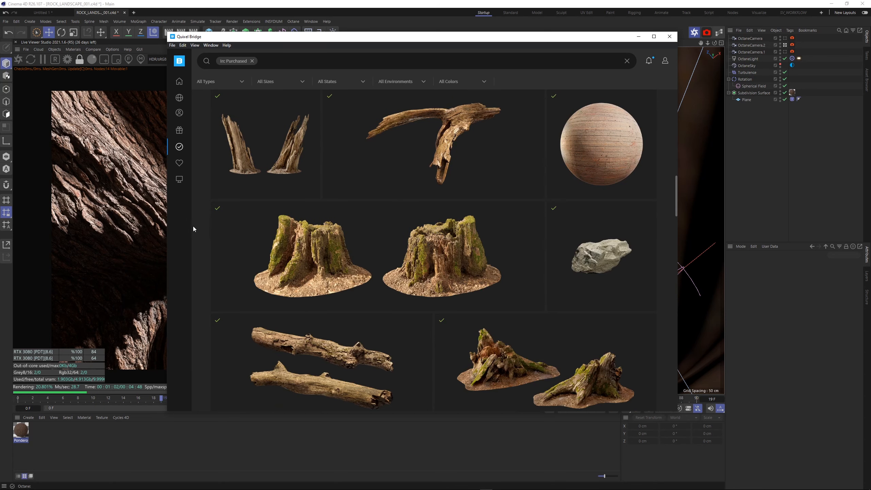
pyautogui.scroll(6, 193, 227)
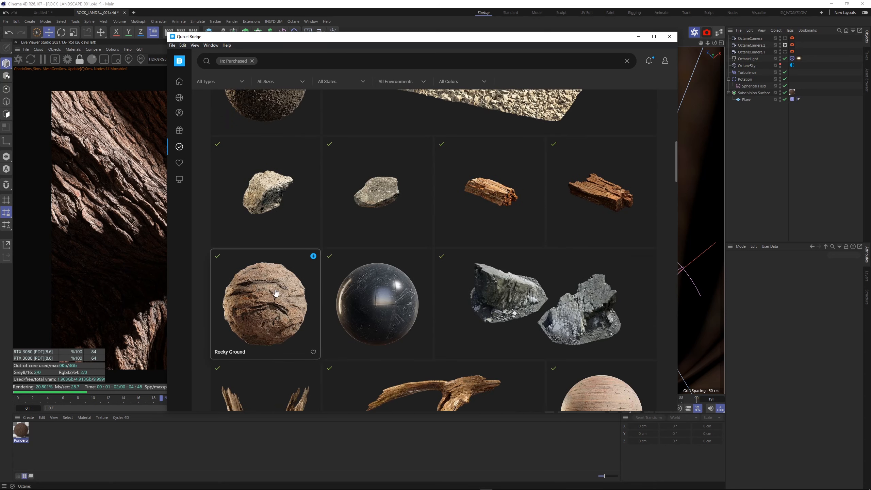
pyautogui.click(313, 255)
pyautogui.click(648, 143)
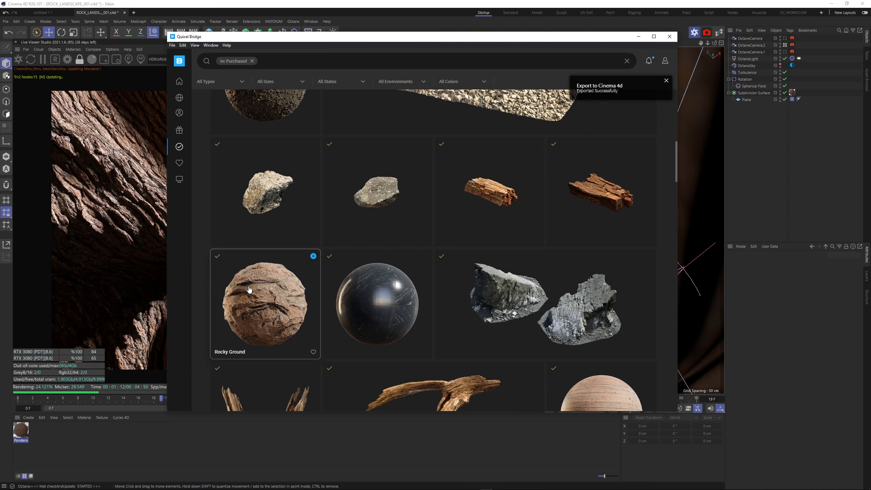
# - Switch back to Cinema 4D, save the scene incrementally as ROCK_LANDSCAPE_002 and apply the Rocky Ground material to the Subdivision Surface
pyautogui.click(638, 37)
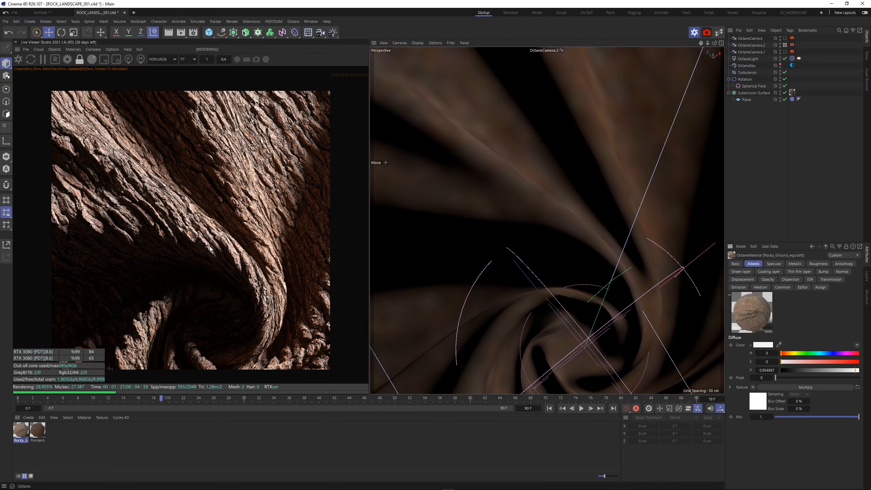
pyautogui.hotkey('ctrl', 'alt', 's')
pyautogui.moveTo(21, 441); pyautogui.dragTo(794, 96)
# - Open the Rocky Ground material in the Octane Node Editor and spread out its Transform, Roughness, AO and Displacement texture nodes
pyautogui.click(73, 49)
pyautogui.click(98, 69)
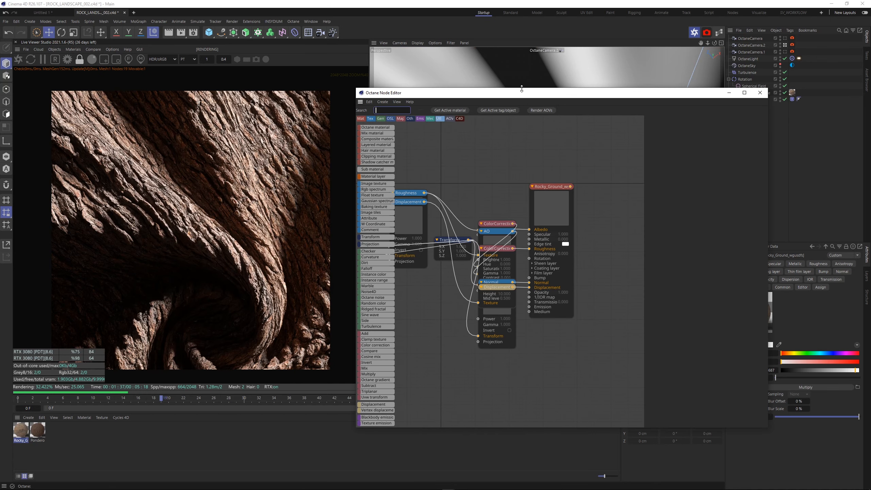
pyautogui.moveTo(473, 206); pyautogui.dragTo(549, 164, button='middle')
pyautogui.moveTo(497, 168); pyautogui.dragTo(540, 242)
pyautogui.moveTo(523, 198); pyautogui.dragTo(384, 301)
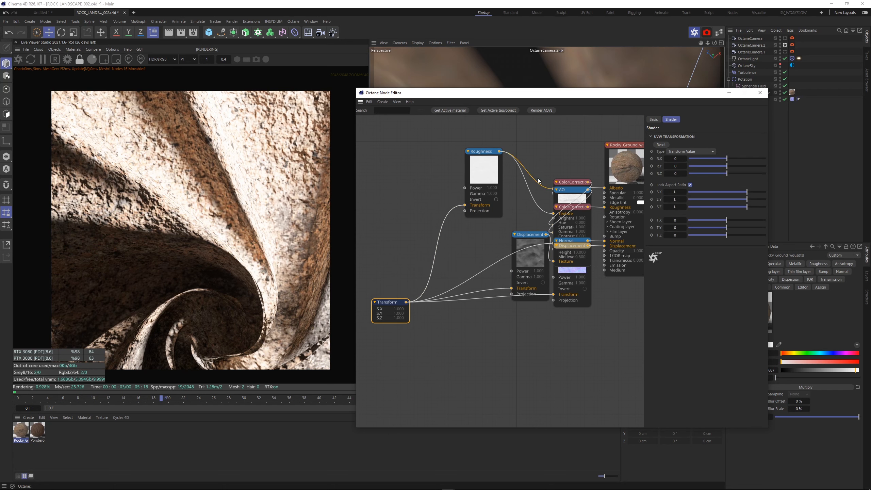
pyautogui.moveTo(483, 182); pyautogui.dragTo(497, 134)
pyautogui.moveTo(566, 194); pyautogui.dragTo(494, 215)
pyautogui.click(518, 273)
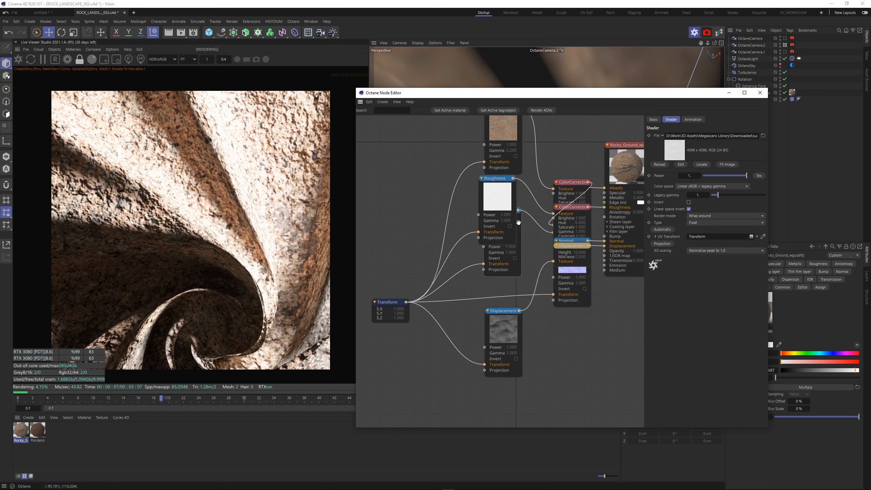
pyautogui.moveTo(504, 310); pyautogui.dragTo(499, 339)
pyautogui.moveTo(497, 246); pyautogui.dragTo(492, 263)
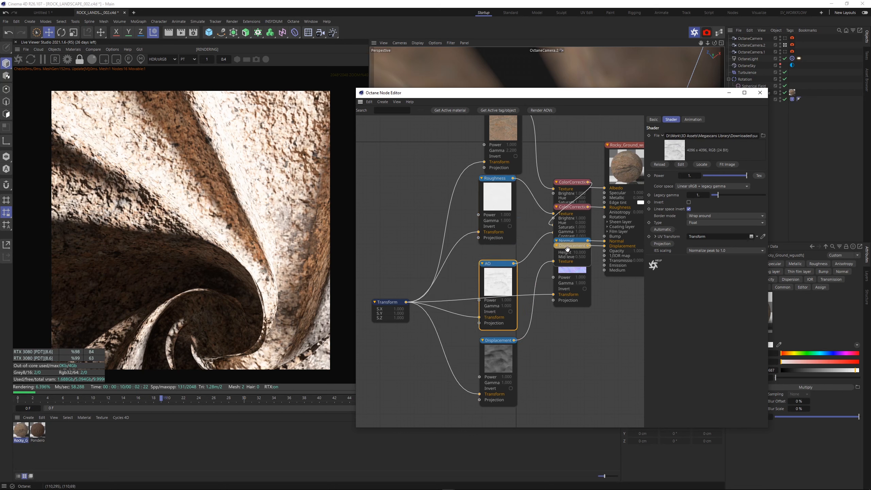
# - Separate the overlapping Normal, color correction, Multiply and displacement nodes into tidy columns
pyautogui.moveTo(566, 249); pyautogui.dragTo(575, 327)
pyautogui.moveTo(559, 274); pyautogui.dragTo(491, 329)
pyautogui.moveTo(571, 206); pyautogui.dragTo(564, 281)
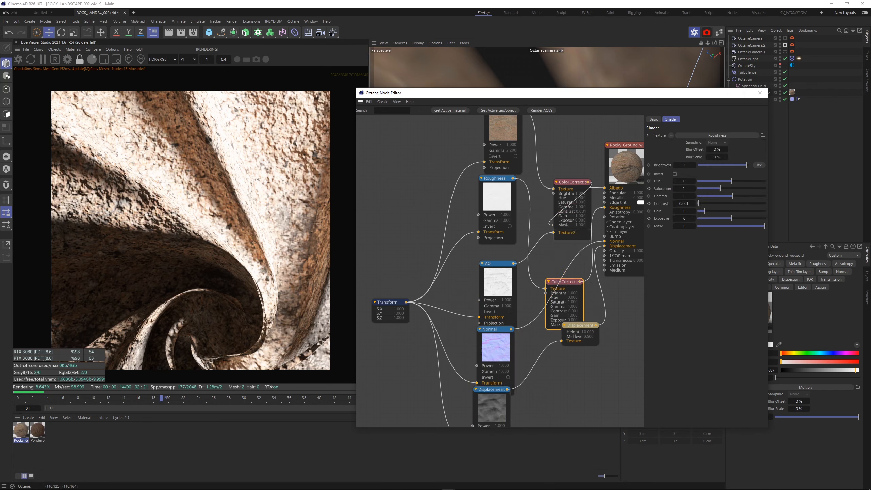
pyautogui.moveTo(571, 181); pyautogui.dragTo(570, 132)
pyautogui.moveTo(574, 230); pyautogui.dragTo(567, 182)
pyautogui.moveTo(565, 282); pyautogui.dragTo(570, 256)
pyautogui.moveTo(547, 210); pyautogui.dragTo(552, 227)
pyautogui.moveTo(553, 228); pyautogui.dragTo(546, 209, button='middle')
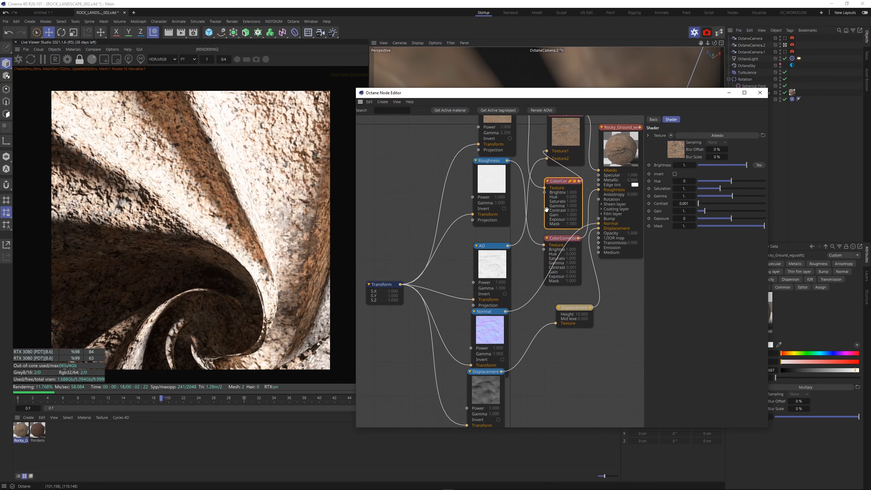
# - Lower the Rocky Ground's locked Transform scale to about 0.266
pyautogui.click(401, 285)
pyautogui.moveTo(732, 192); pyautogui.dragTo(735, 192)
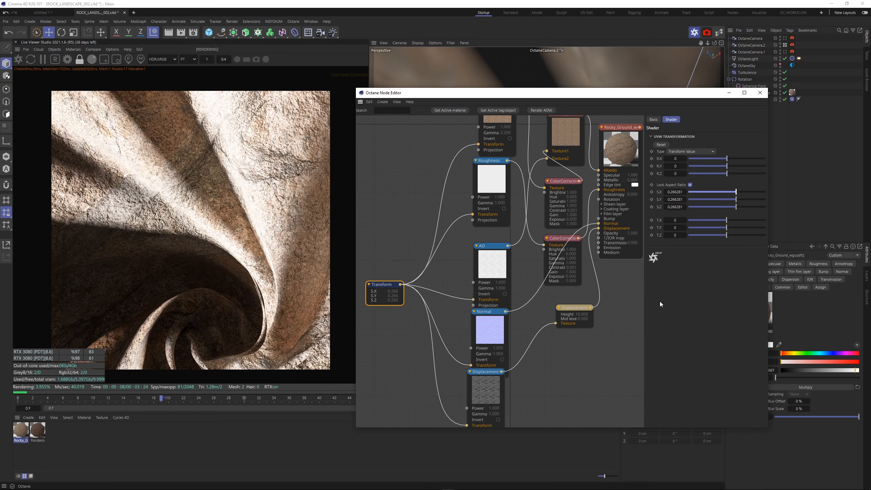
# - Configure the displacement node with a mid level of 0.05, a 4096x4096 level of detail and a height of 100 cm
pyautogui.click(573, 307)
pyautogui.click(690, 181)
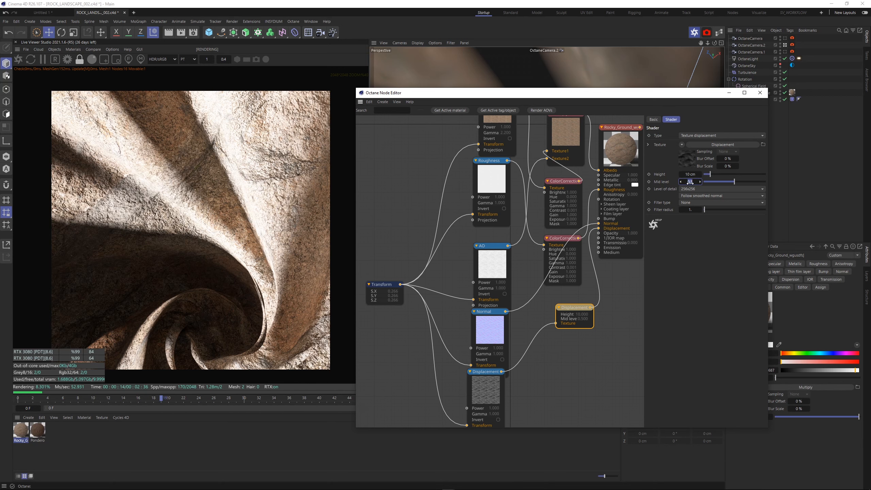
pyautogui.write('.05')
pyautogui.press('Return')
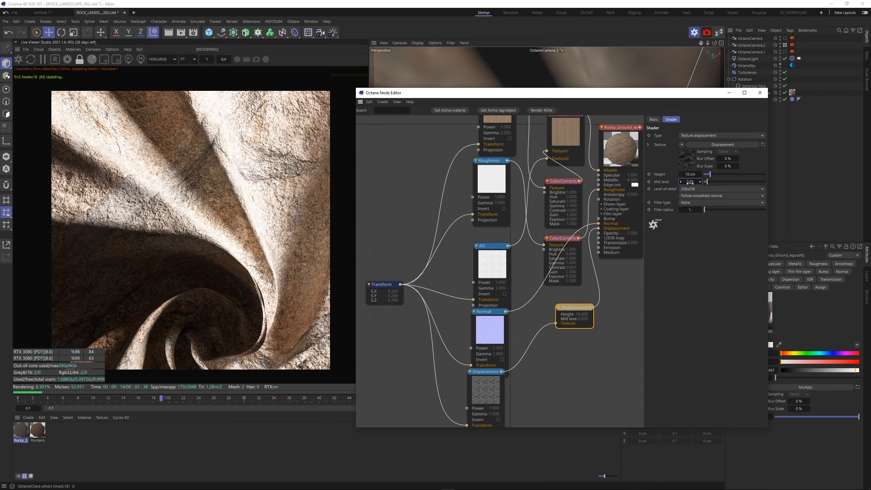
pyautogui.click(699, 189)
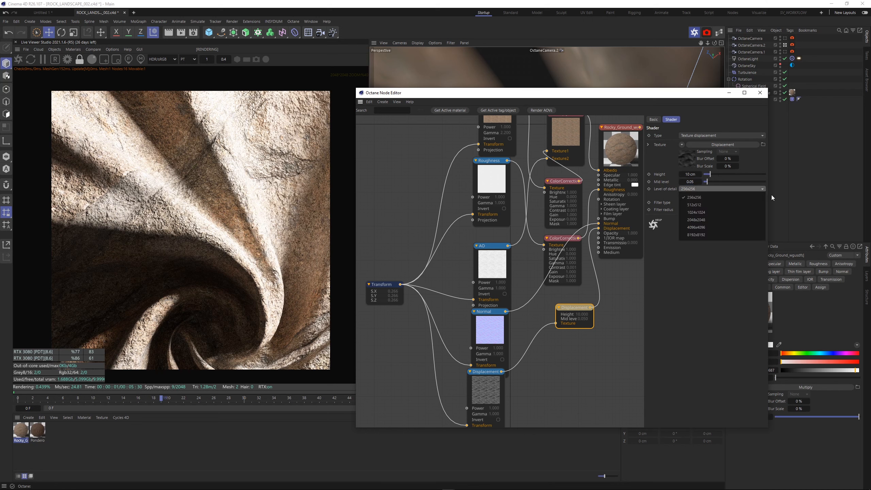
pyautogui.click(717, 228)
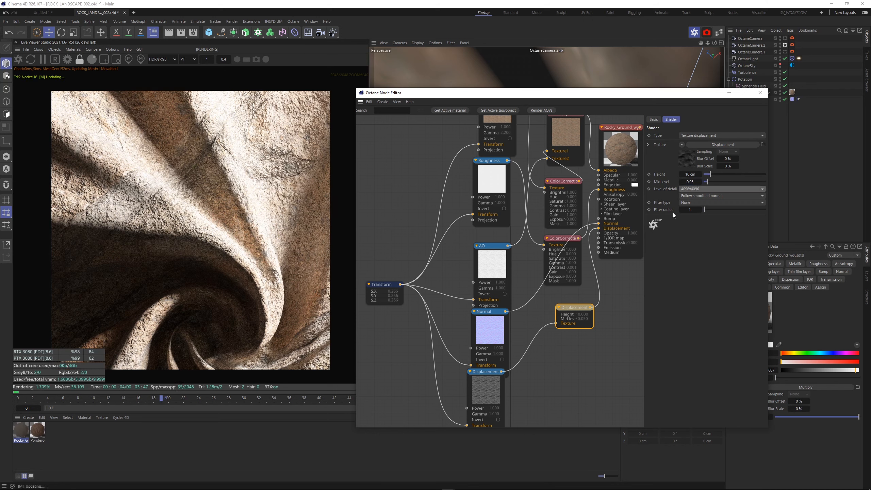
pyautogui.click(689, 174)
pyautogui.write('100')
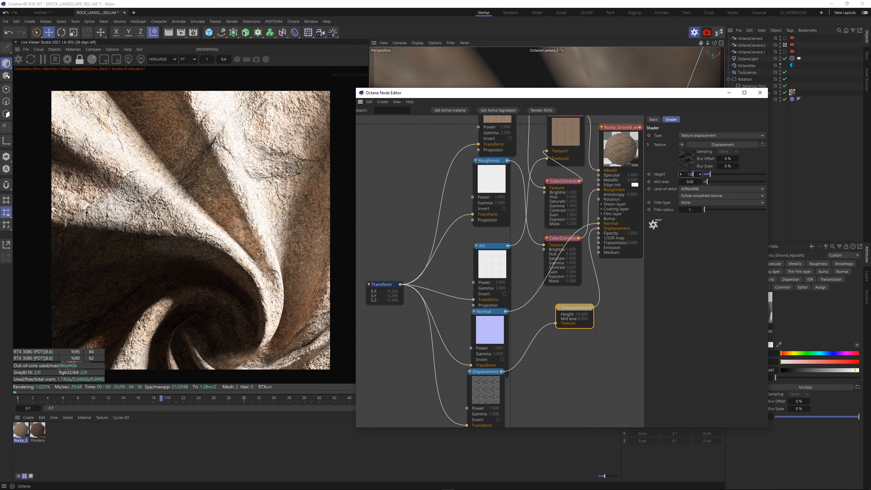
pyautogui.press('Return')
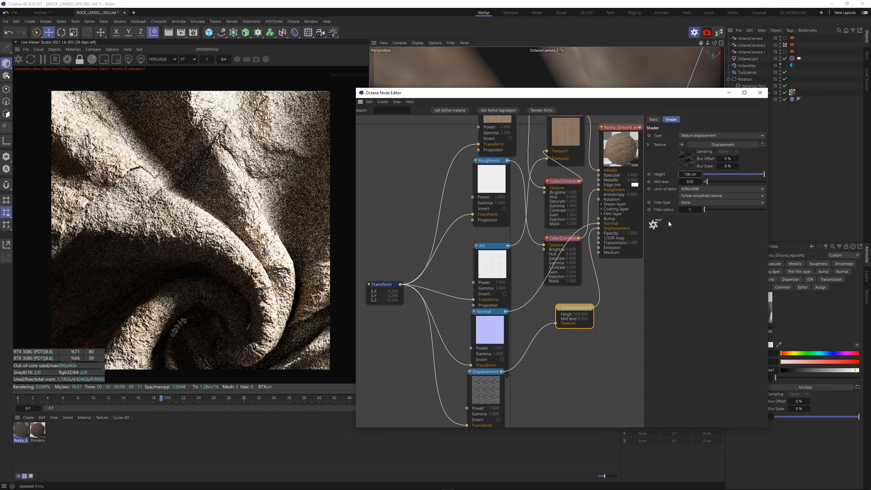
# - Reduce the Rocky Ground's locked Transform scale to about 0.05 on all three axes
pyautogui.click(398, 292)
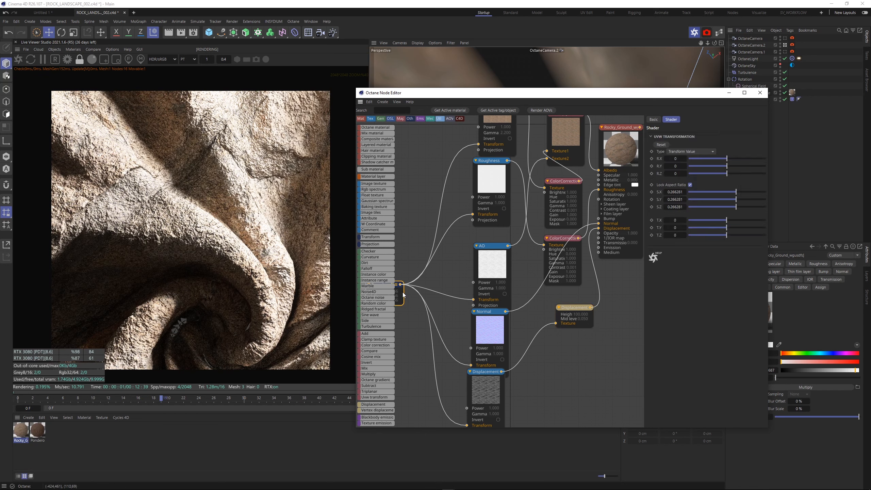
pyautogui.moveTo(734, 192); pyautogui.dragTo(728, 192)
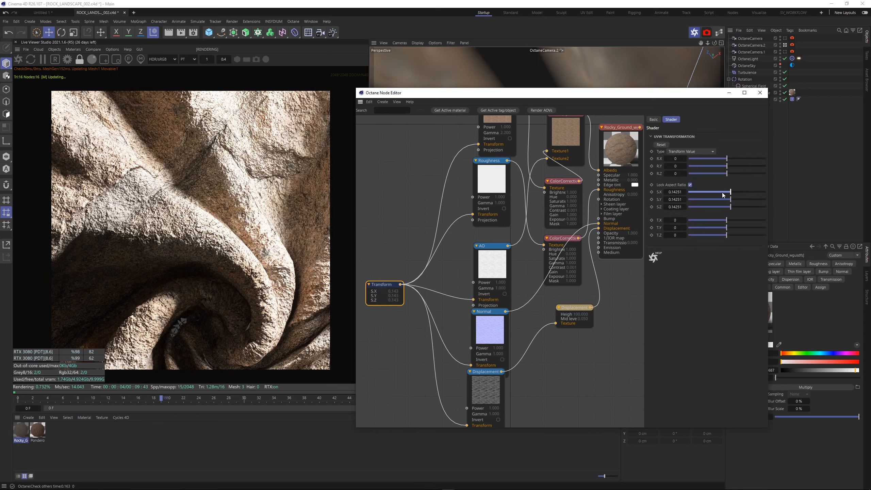
pyautogui.moveTo(722, 195); pyautogui.dragTo(722, 194)
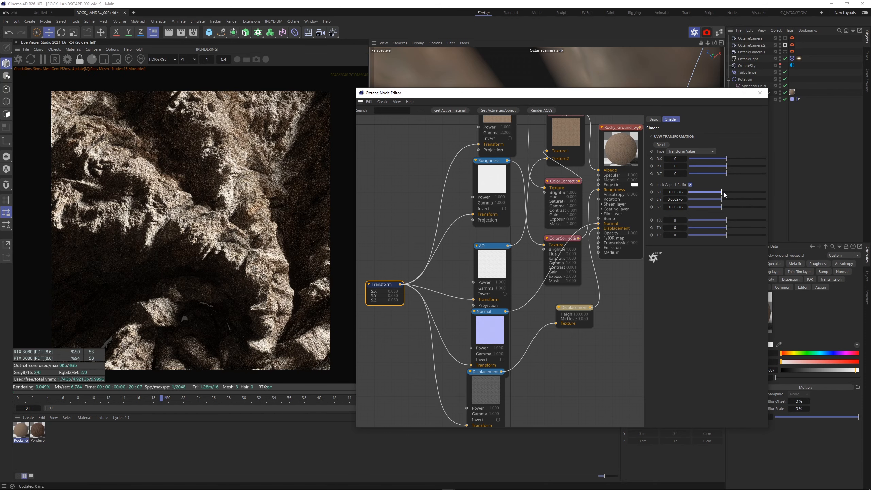
# - Try a displacement height of 25 cm, and settle on 50 cm
pyautogui.click(575, 308)
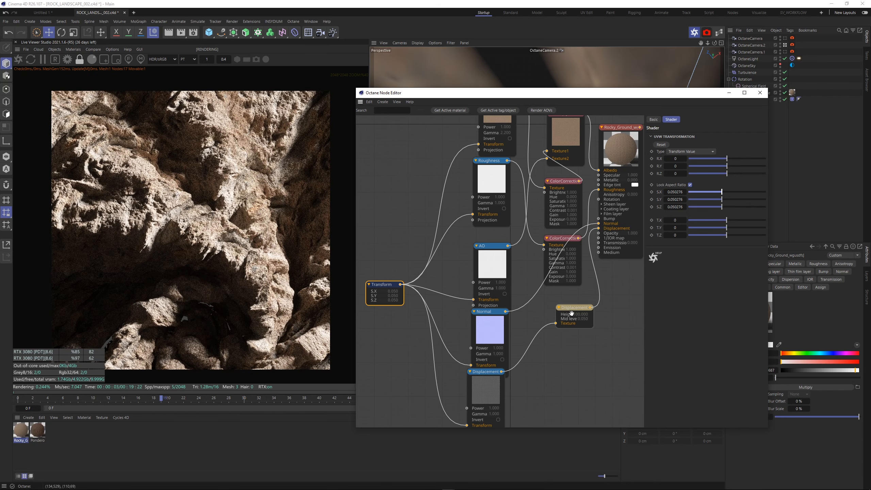
pyautogui.click(690, 173)
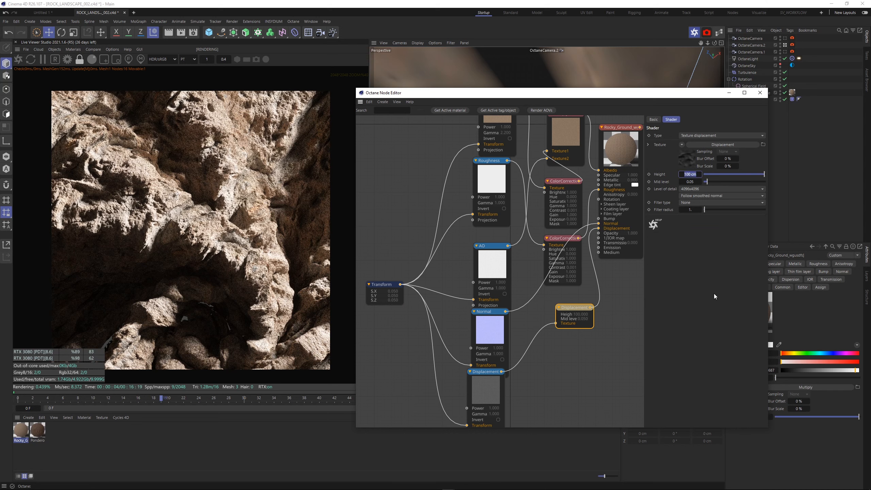
pyautogui.write('25')
pyautogui.press('Return')
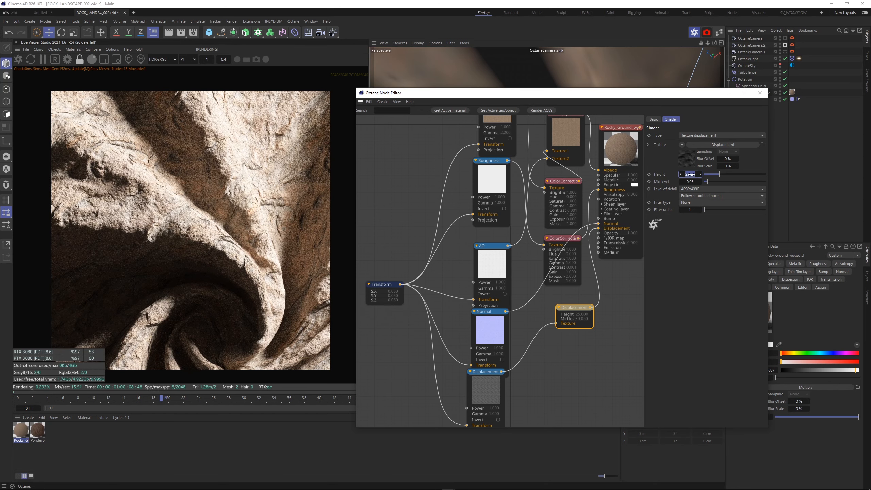
pyautogui.moveTo(688, 174); pyautogui.dragTo(690, 174)
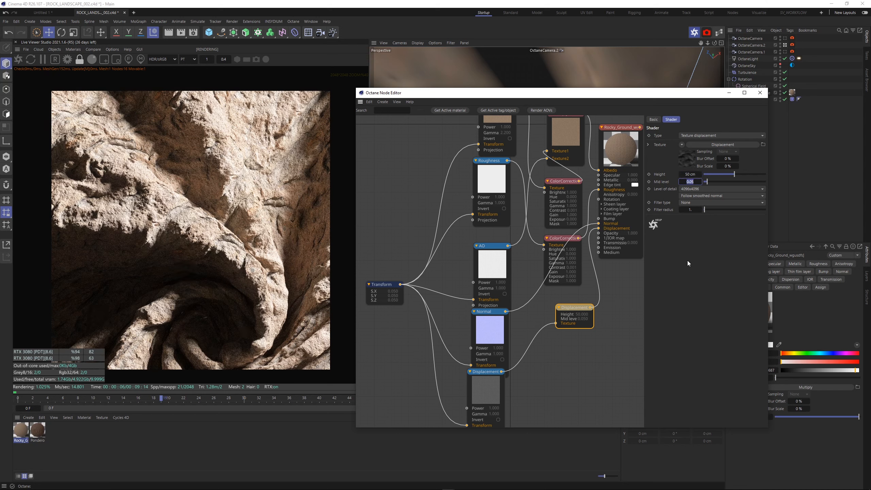
# - Try a displacement mid level of 0.2, and settle on 0.1
pyautogui.write('0.2')
pyautogui.press('Return')
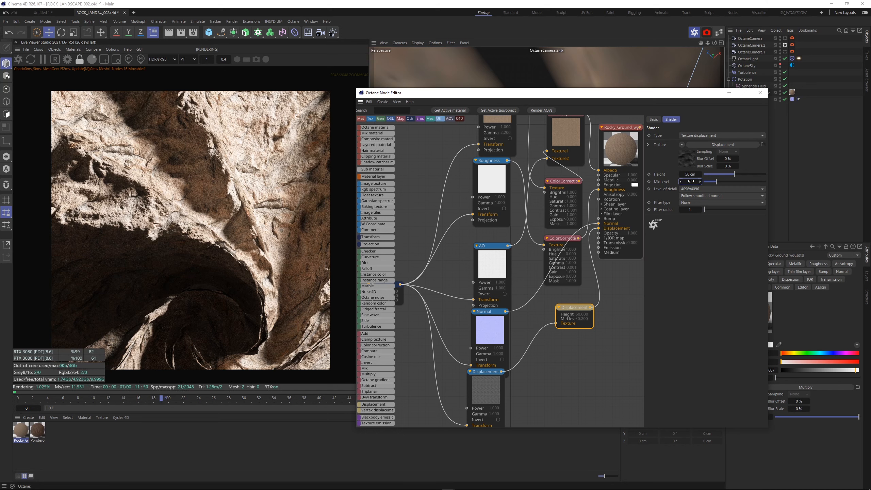
pyautogui.moveTo(690, 181); pyautogui.dragTo(689, 181)
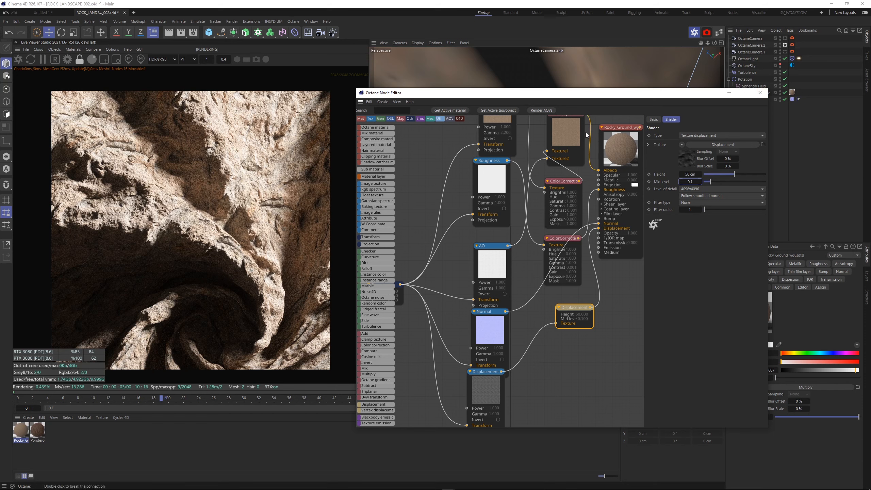
# - Set the albedo colour correction's saturation to about 0.43 and gamma to about 1.27, and close the node editor
pyautogui.click(562, 161)
pyautogui.click(548, 185)
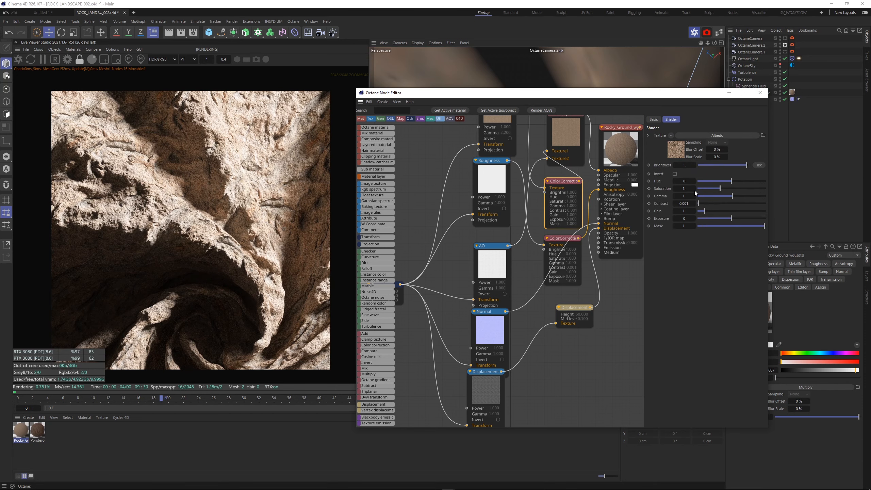
pyautogui.moveTo(721, 190)
pyautogui.mouseDown()
pyautogui.moveTo(735, 200)
pyautogui.moveTo(707, 189)
pyautogui.mouseUp()
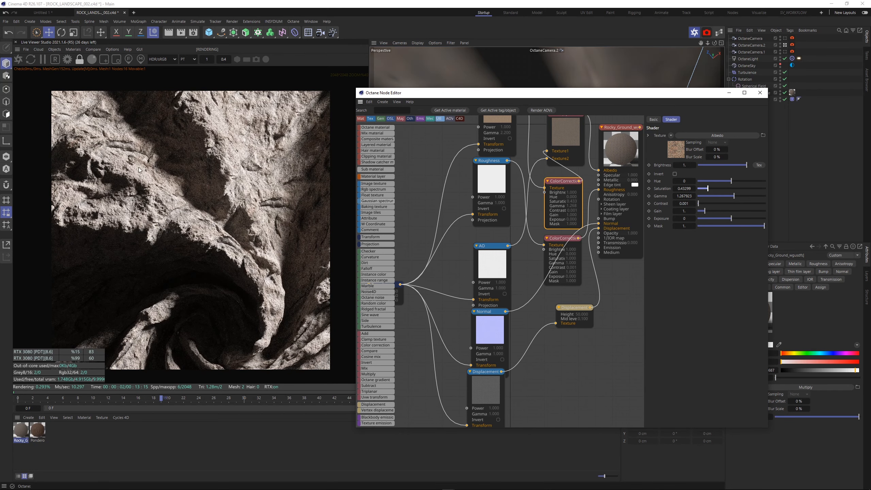
pyautogui.click(759, 92)
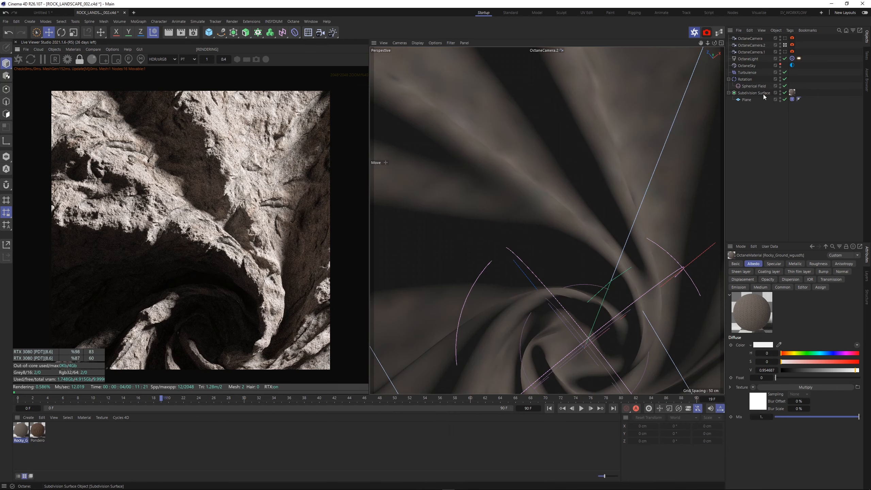
# - Switch to the browser to check the finished Rocky Swirls reference render, and return to Cinema 4D
pyautogui.moveTo(473, 484)
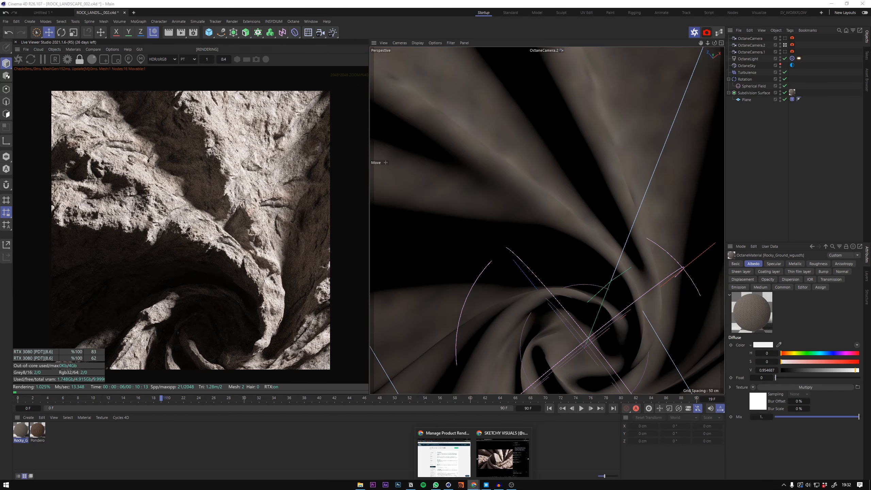
pyautogui.click(508, 458)
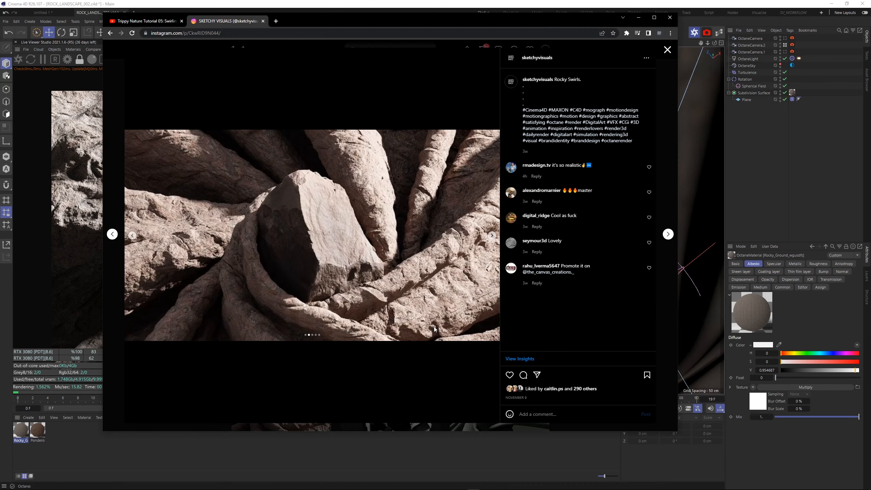
pyautogui.click(838, 114)
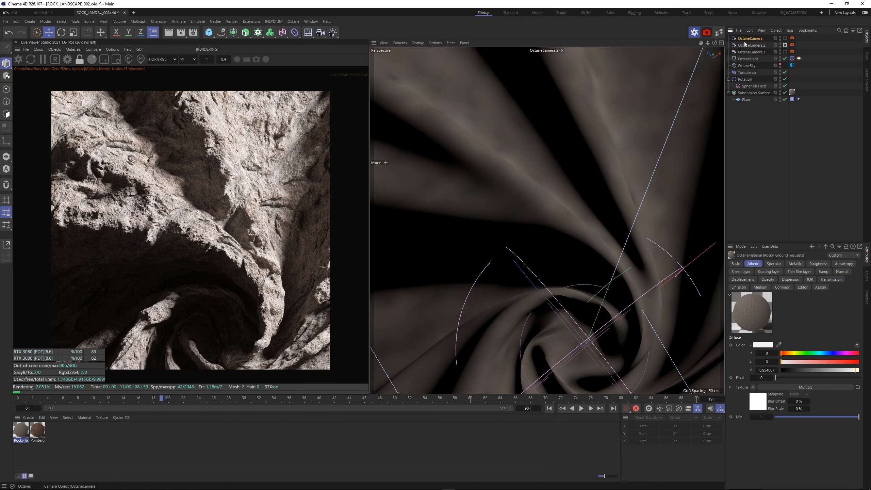
# - Duplicate OctaneCamera.2, look through the copy, and reframe it on the rock folds beside the swirl's centre
pyautogui.keyDown('ctrl'); pyautogui.moveTo(756, 45); pyautogui.dragTo(757, 49); pyautogui.keyUp('ctrl')
pyautogui.click(785, 51)
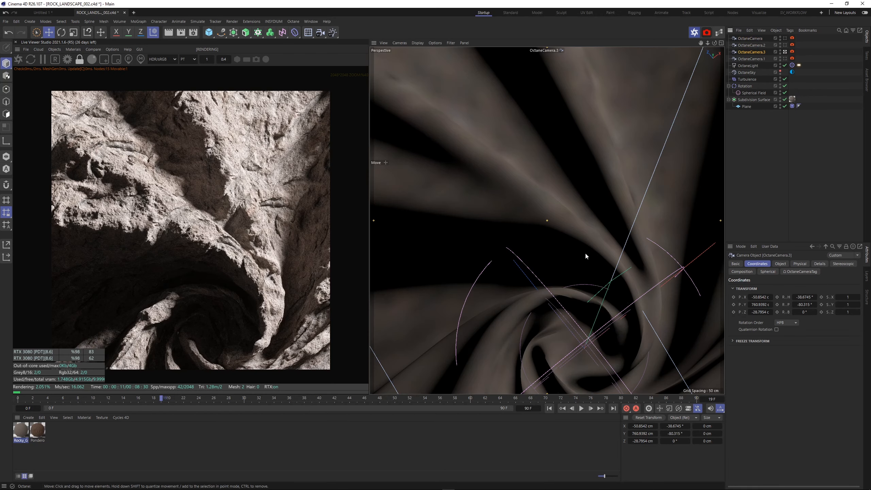
pyautogui.keyDown('alt'); pyautogui.moveTo(585, 256); pyautogui.dragTo(593, 220); pyautogui.keyUp('alt')
pyautogui.keyDown('alt'); pyautogui.moveTo(578, 136); pyautogui.dragTo(587, 213); pyautogui.keyUp('alt')
pyautogui.keyDown('alt'); pyautogui.moveTo(594, 175); pyautogui.dragTo(523, 160); pyautogui.keyUp('alt')
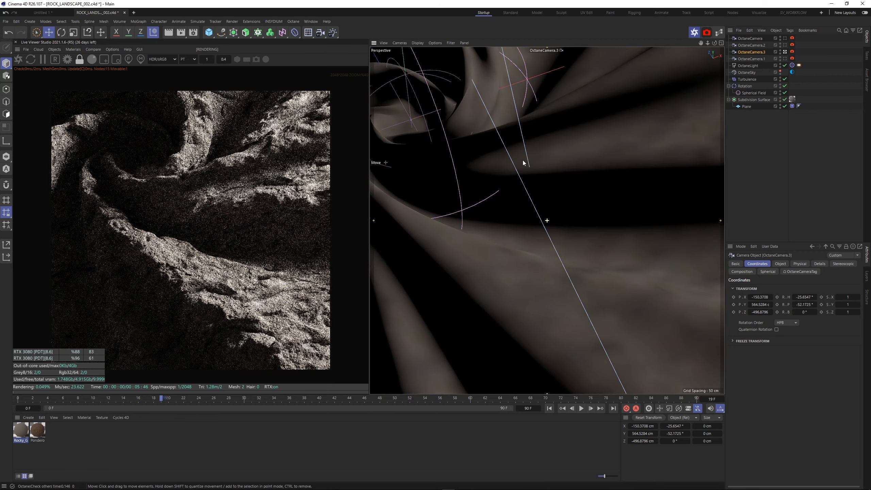
pyautogui.scroll(2, 240, 271)
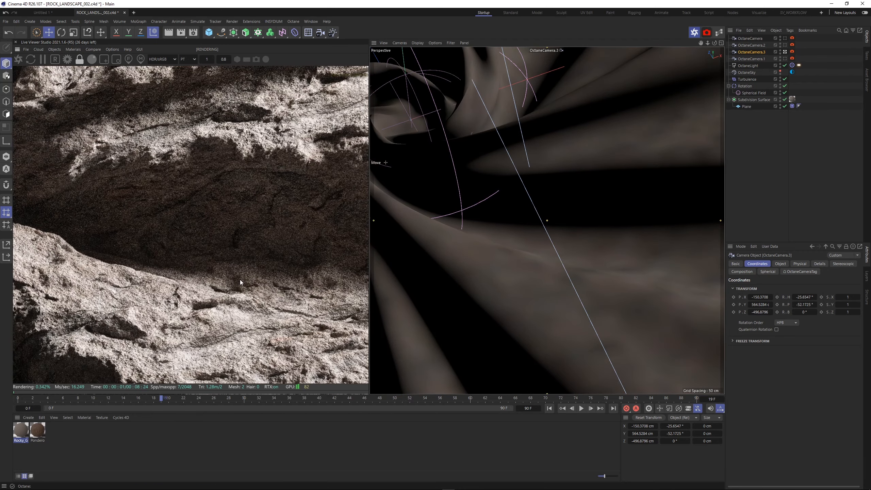
pyautogui.scroll(-2, 239, 279)
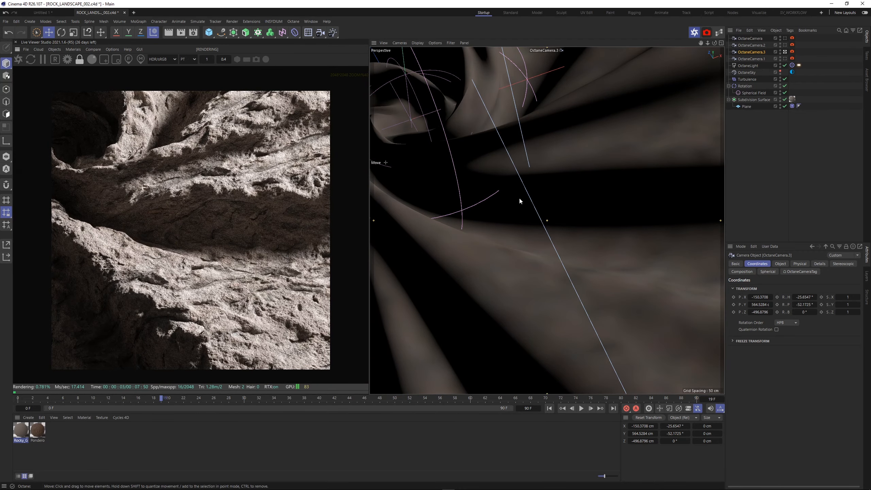
# - Lower the new camera to a shallower angle across the ridges and adjust its focal length to about 328 mm
pyautogui.keyDown('alt'); pyautogui.moveTo(520, 201); pyautogui.dragTo(537, 172); pyautogui.keyUp('alt')
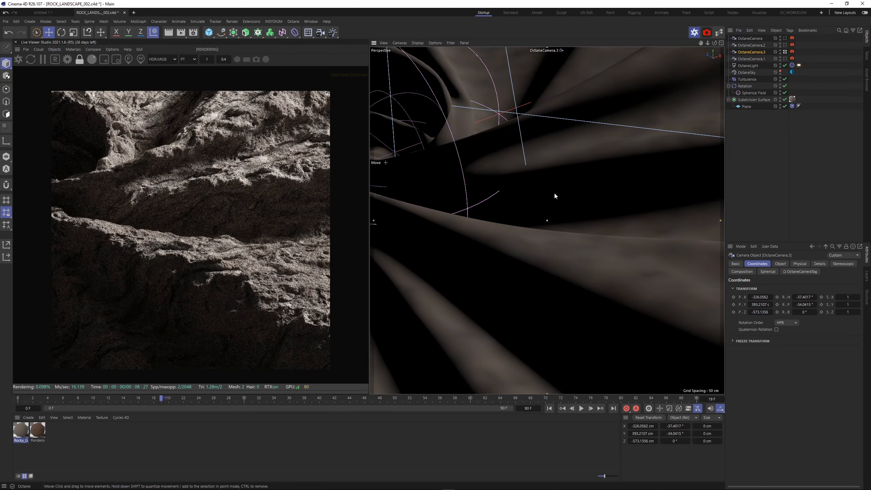
pyautogui.scroll(3, 554, 196)
pyautogui.click(779, 263)
pyautogui.scroll(1, 605, 220)
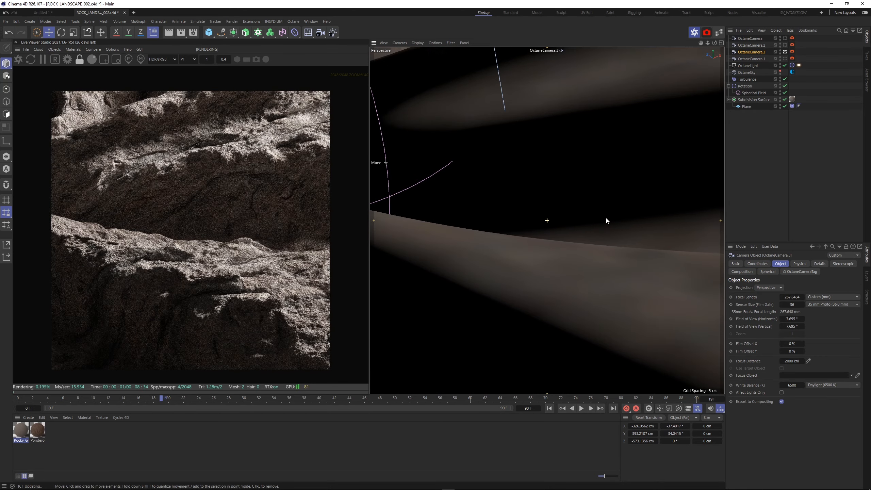
pyautogui.scroll(2, 618, 197)
pyautogui.scroll(-3, 603, 214)
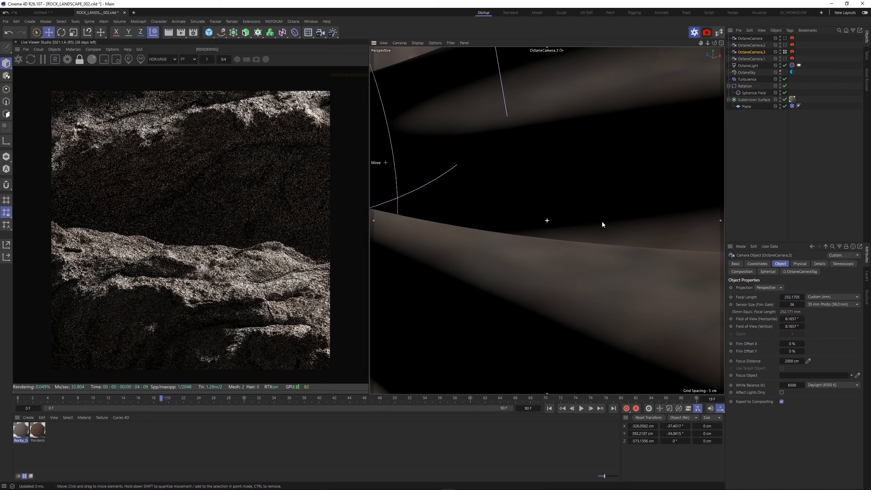
pyautogui.scroll(3, 603, 219)
pyautogui.keyDown('alt'); pyautogui.moveTo(605, 215); pyautogui.dragTo(554, 189, button='right'); pyautogui.keyUp('alt')
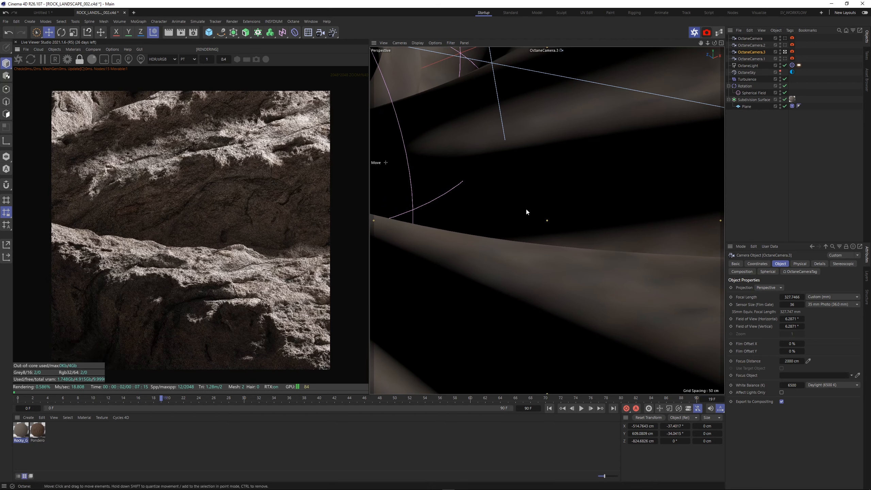
# - Duplicate OctaneLight, disable the original, and move the copy to about X -1091, Y 309, Z 1250 cm behind the cloth
pyautogui.click(797, 77)
pyautogui.keyDown('ctrl'); pyautogui.moveTo(748, 67); pyautogui.dragTo(748, 69); pyautogui.keyUp('ctrl')
pyautogui.click(784, 66)
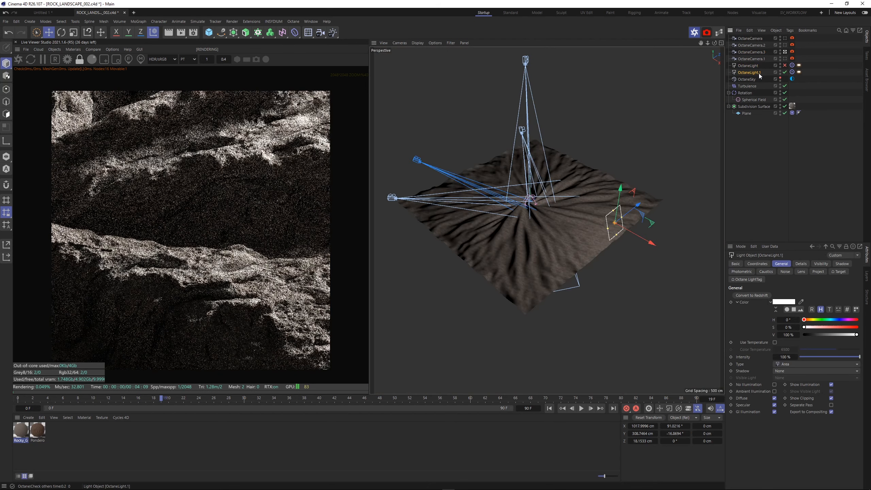
pyautogui.moveTo(640, 237); pyautogui.dragTo(560, 104)
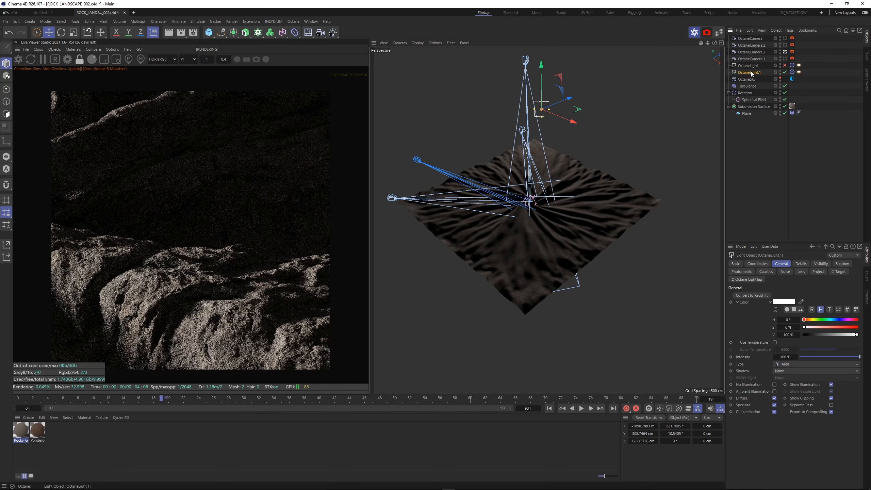
# - Set the duplicated light's Size X and Size Y to 50 cm and its power to 20000
pyautogui.click(806, 264)
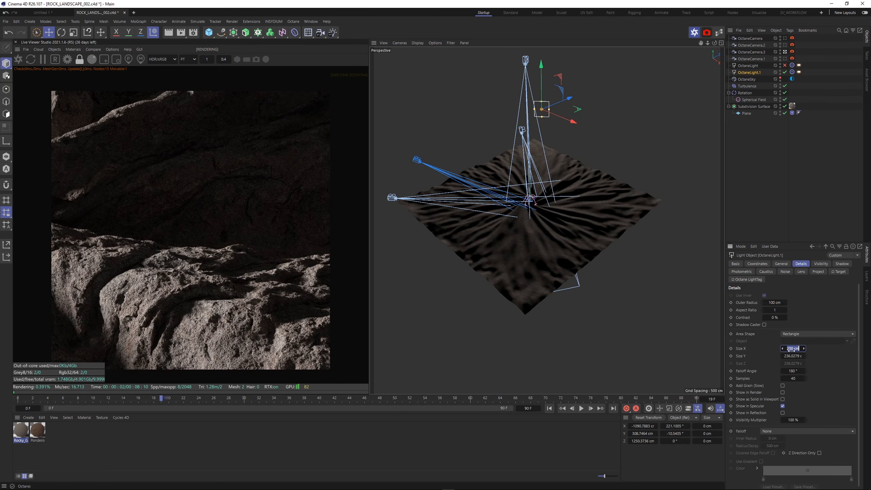
pyautogui.write('50')
pyautogui.press('Tab')
pyautogui.write('50')
pyautogui.press('Return')
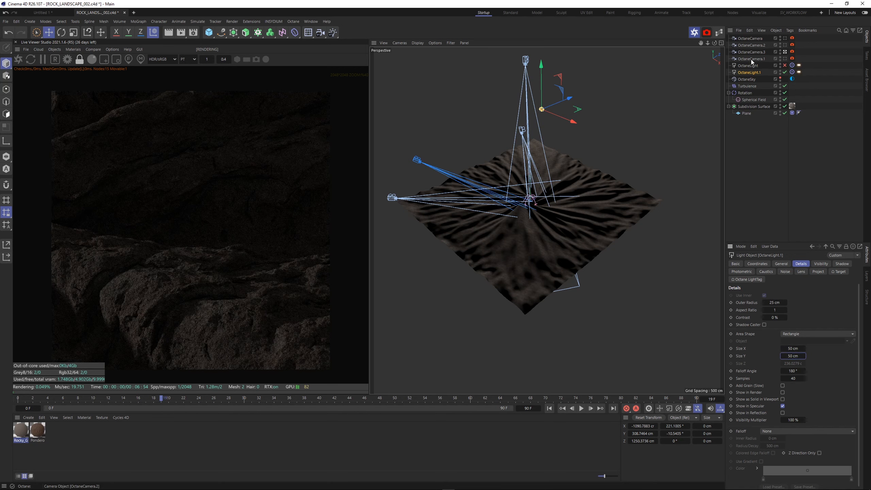
pyautogui.click(798, 72)
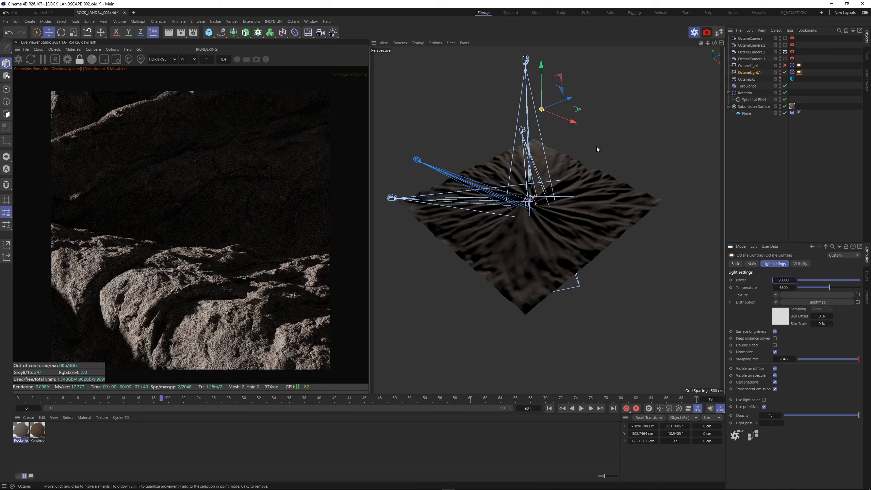
# - Move the duplicated light closer over the cloth, to about X 335, Y 388, Z 338 cm, and inspect the render up close
pyautogui.moveTo(573, 121); pyautogui.dragTo(605, 126)
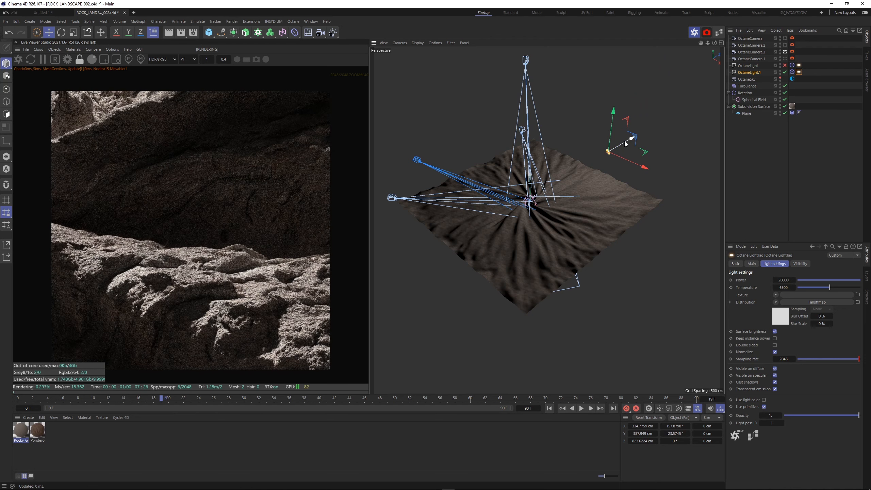
pyautogui.moveTo(627, 145); pyautogui.dragTo(598, 160)
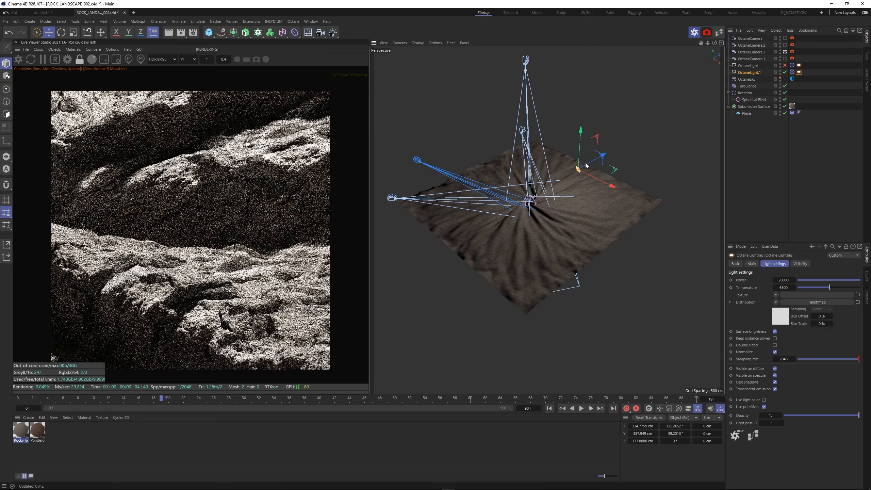
pyautogui.scroll(4, 224, 295)
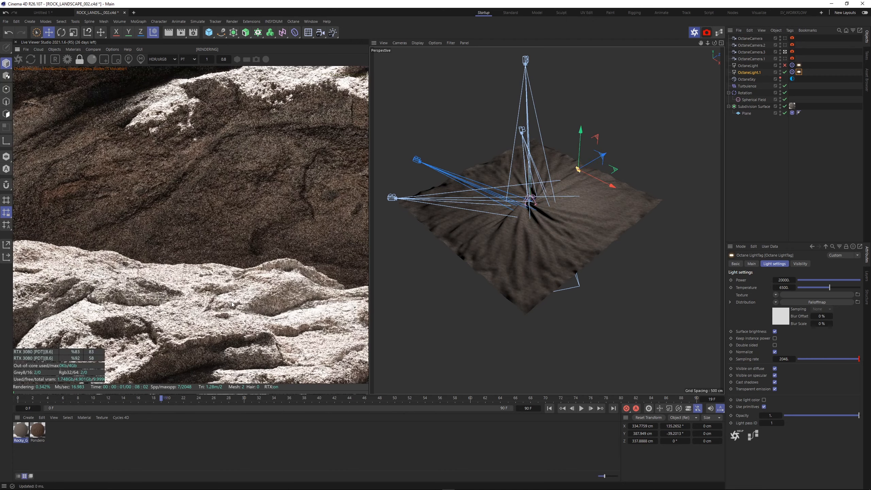
pyautogui.scroll(-2, 194, 268)
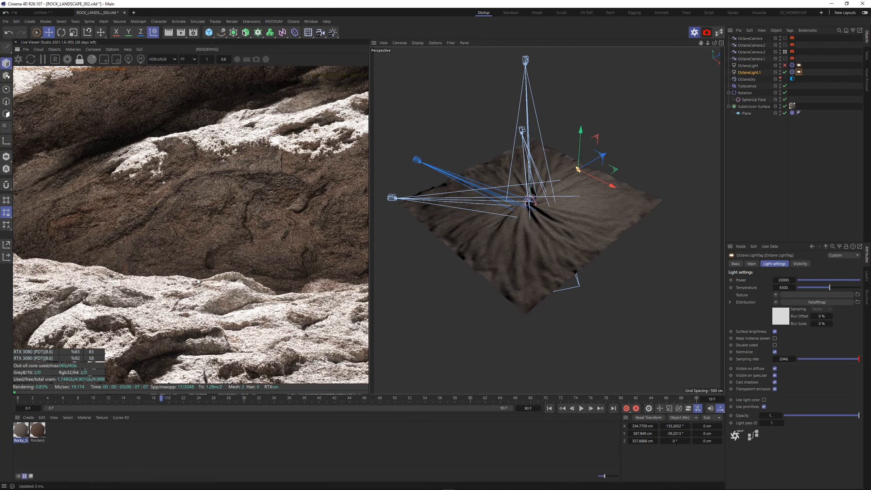
pyautogui.scroll(6, 213, 341)
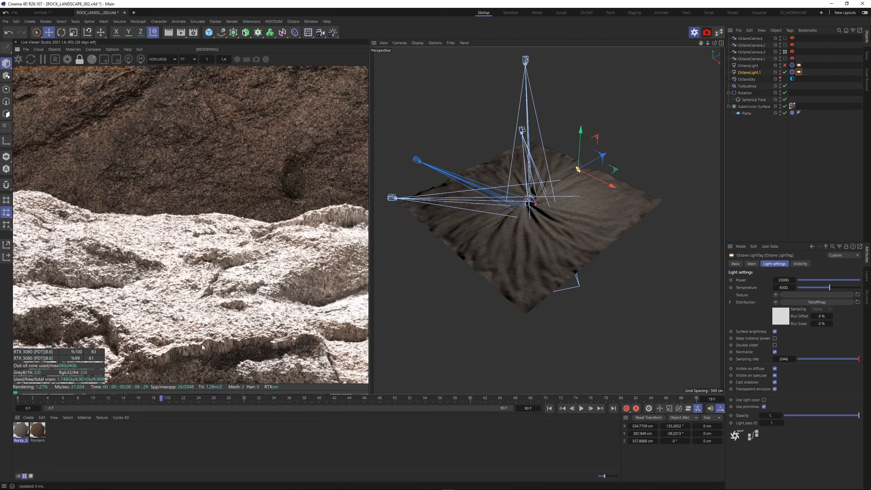
pyautogui.scroll(-2, 172, 258)
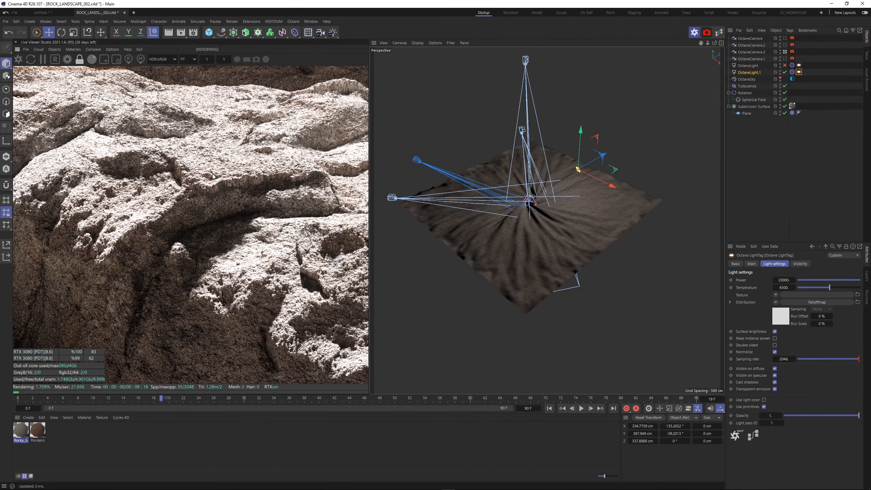
# - Raise the Rocky Ground displacement's level of detail to 8192x8192 in the node editor
pyautogui.click(79, 50)
pyautogui.click(86, 58)
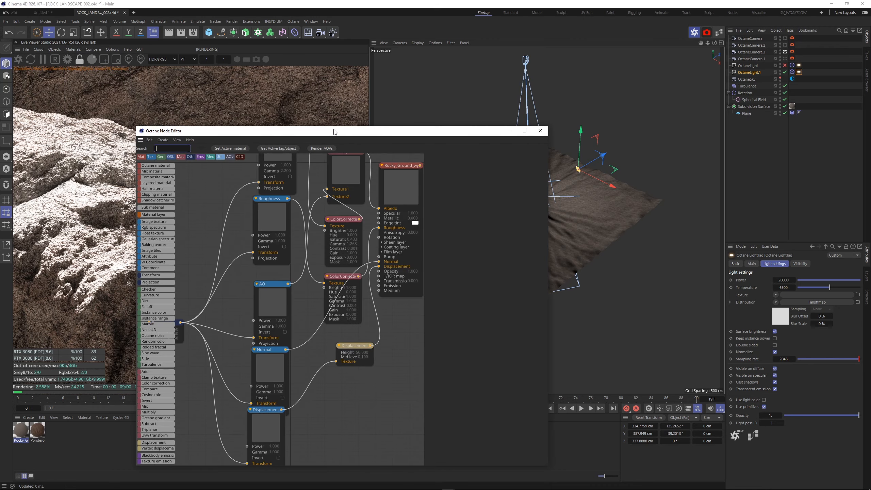
pyautogui.click(704, 237)
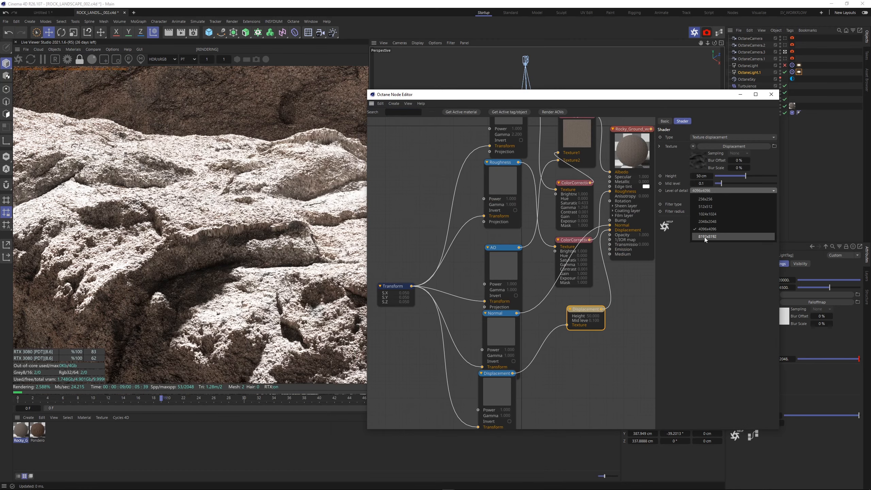
pyautogui.click(704, 237)
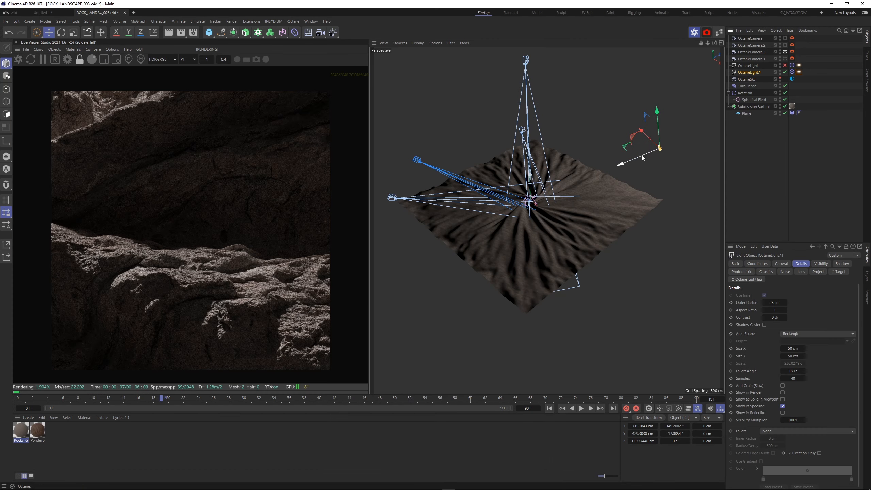
# - Look through the original OctaneCamera and shift the duplicated light to about X 512, Y 307, Z 858 cm
pyautogui.moveTo(642, 157); pyautogui.dragTo(602, 174)
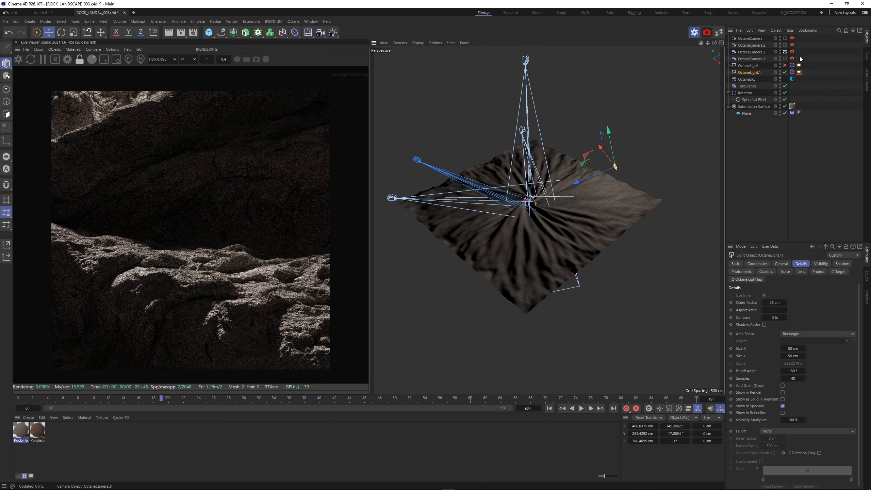
pyautogui.click(785, 38)
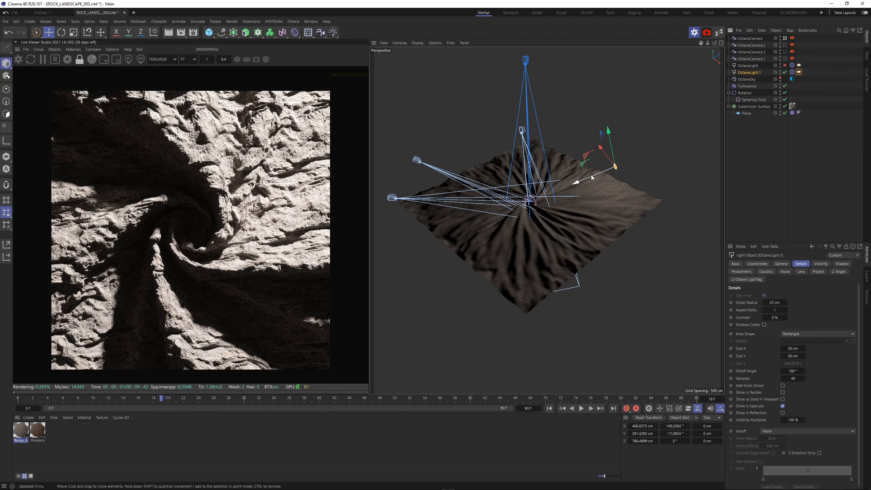
pyautogui.moveTo(592, 178); pyautogui.dragTo(600, 176)
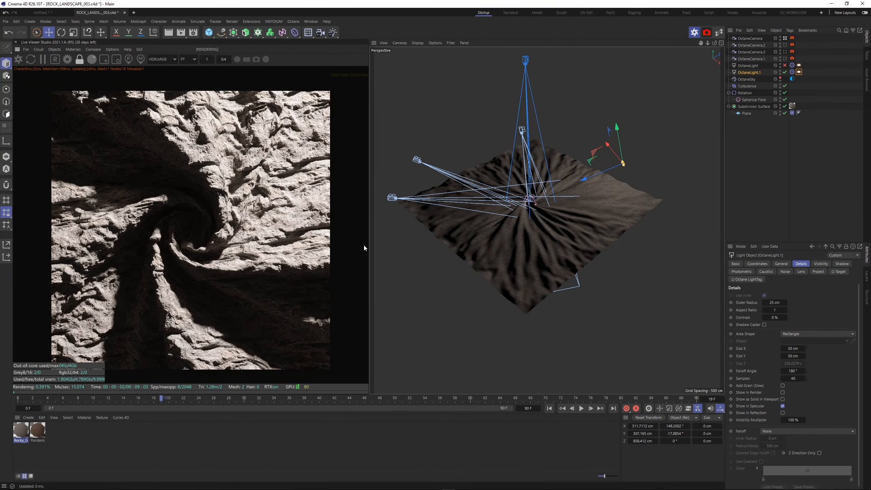
# - Set the OctaneCamera imager's response to DSCS315_5 and its gamma to about 1.21
pyautogui.click(791, 38)
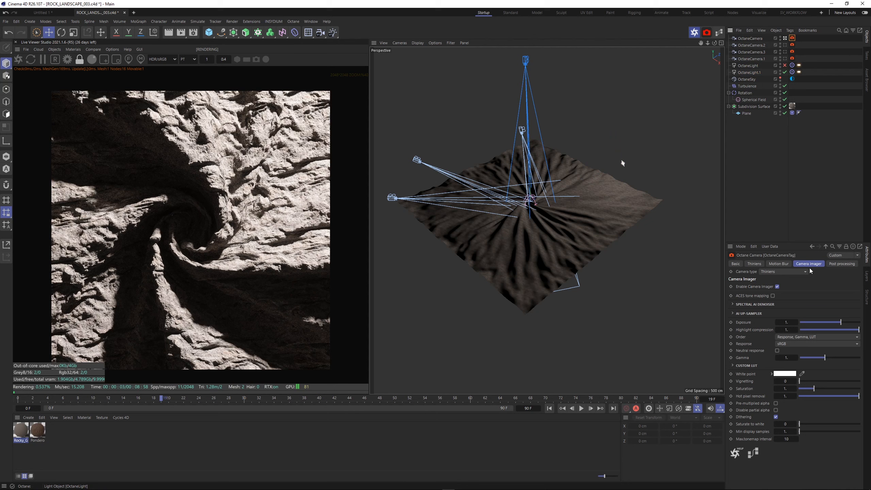
pyautogui.click(788, 344)
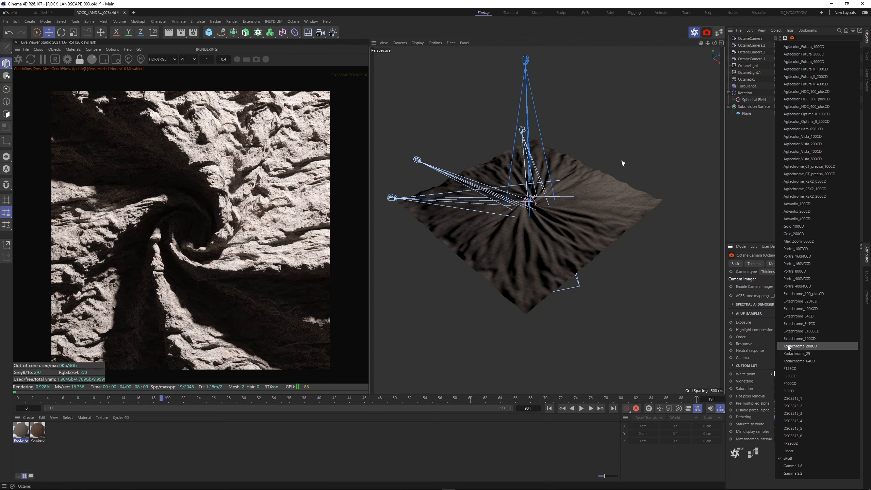
pyautogui.click(791, 429)
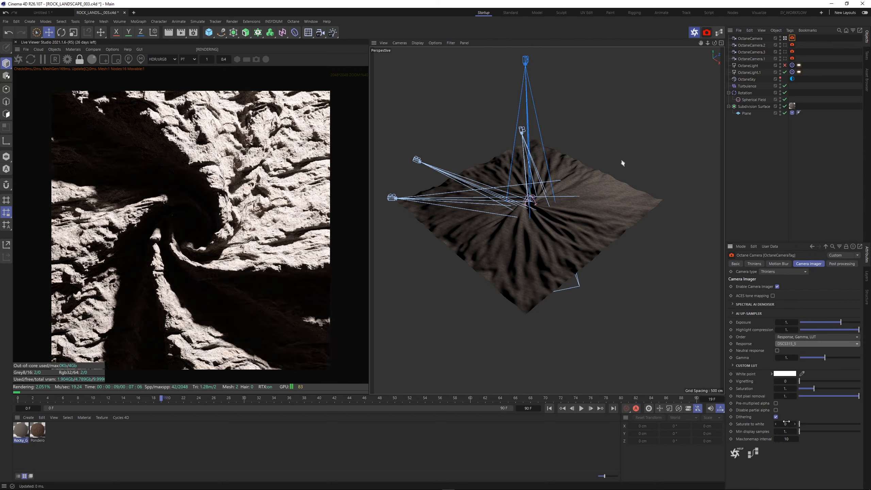
pyautogui.moveTo(824, 357); pyautogui.dragTo(826, 358)
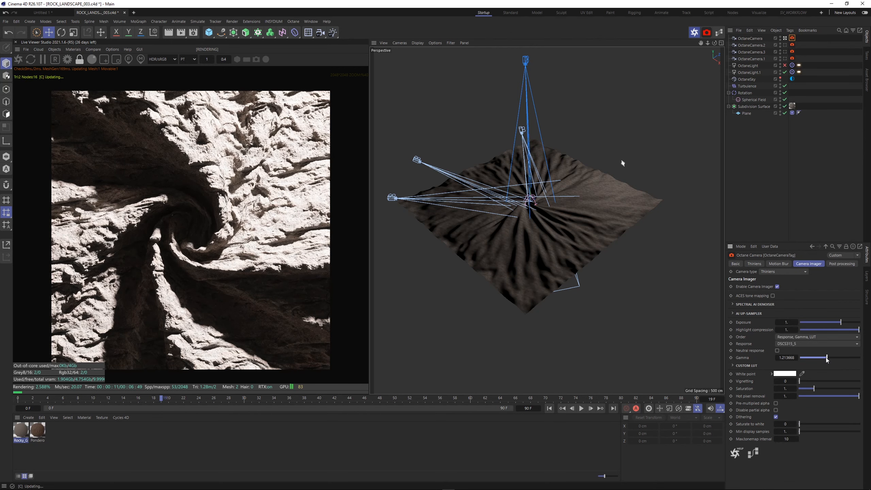
# - Set the OctaneCamera's exposure to about 0.74, its gamma to about 1.49 and its post-processing bloom power to about 0.16
pyautogui.moveTo(836, 324); pyautogui.dragTo(839, 324)
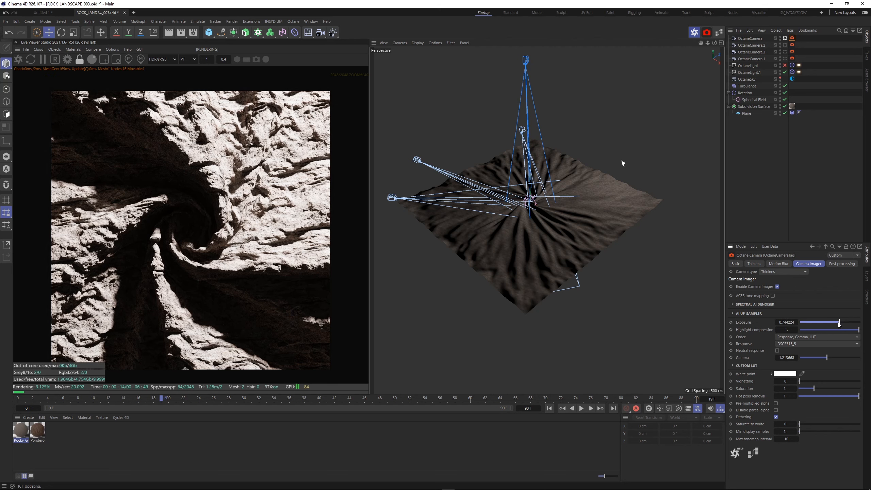
pyautogui.moveTo(826, 359); pyautogui.dragTo(829, 358)
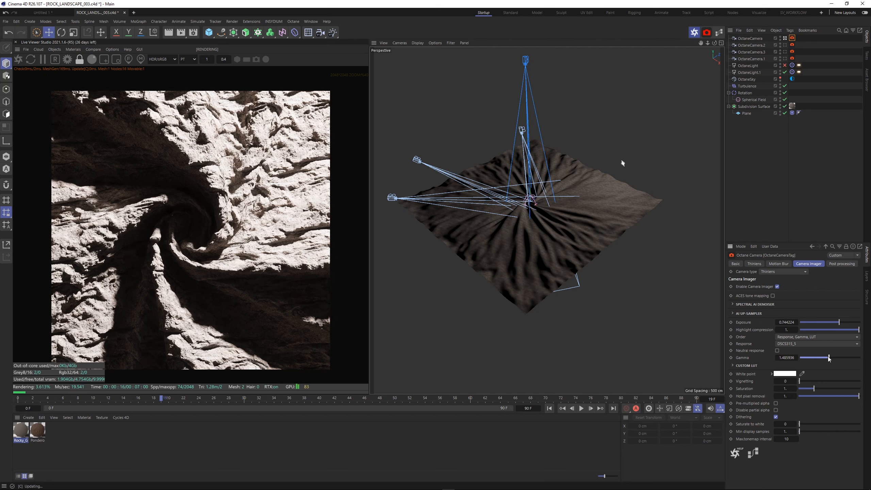
pyautogui.click(841, 263)
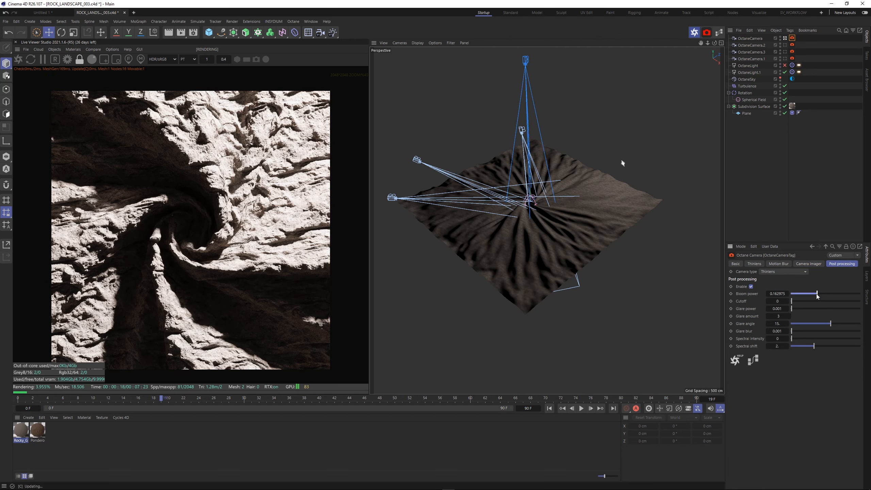
# - Enable the original OctaneLight in place of the duplicated light and look through OctaneCamera.3
pyautogui.click(789, 92)
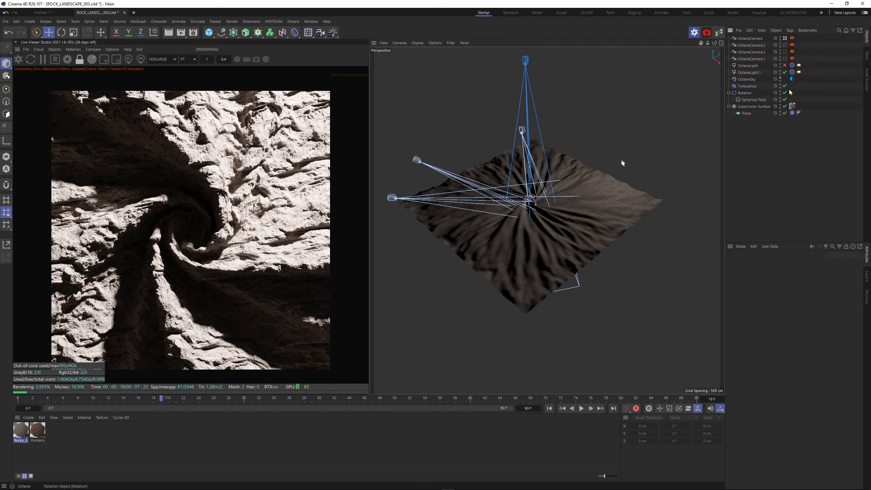
pyautogui.click(784, 66)
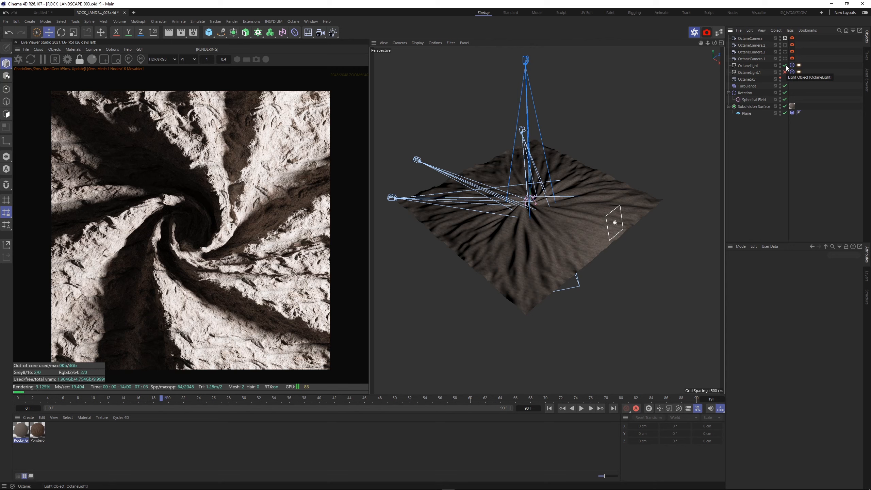
pyautogui.click(785, 51)
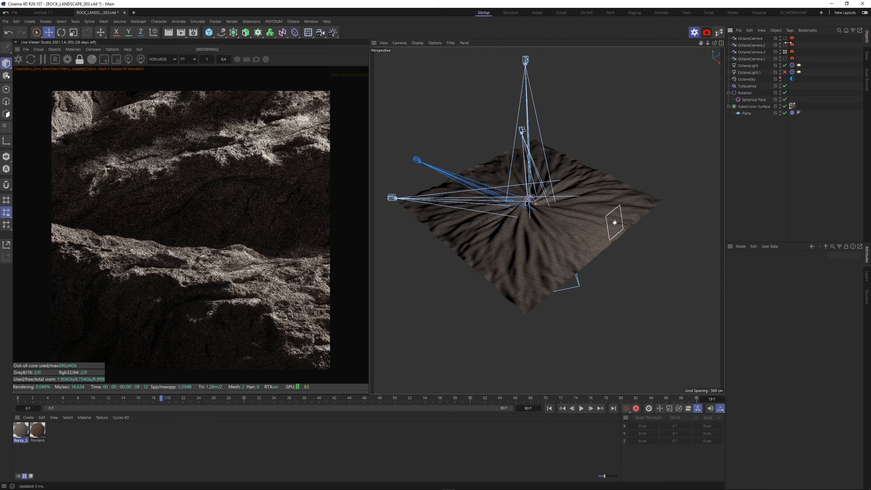
# - Duplicate OctaneCamera.3 and reframe the copy on the folds around the swirl's centre, at about X -862, Y 1010, Z -1075 cm
pyautogui.keyDown('ctrl'); pyautogui.moveTo(751, 52); pyautogui.dragTo(758, 56); pyautogui.keyUp('ctrl')
pyautogui.click(785, 58)
pyautogui.keyDown('alt'); pyautogui.moveTo(548, 171); pyautogui.dragTo(423, 172, button='middle'); pyautogui.keyUp('alt')
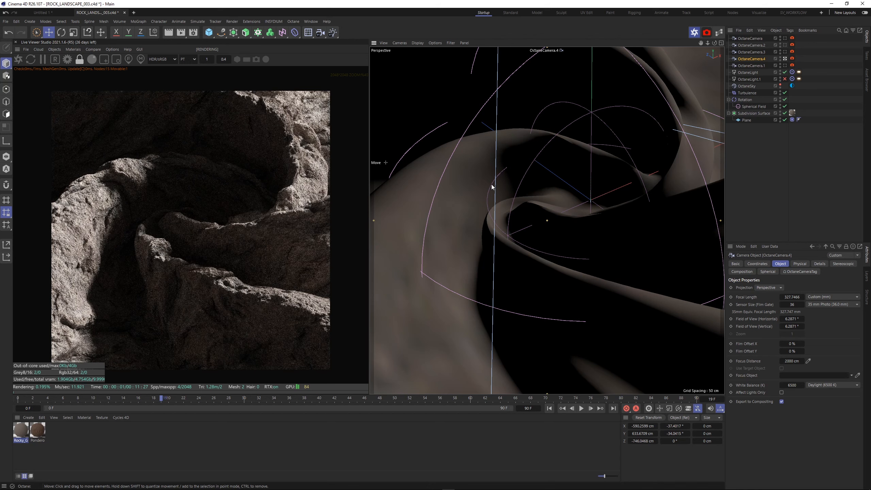
pyautogui.keyDown('alt'); pyautogui.moveTo(491, 184); pyautogui.dragTo(629, 202, button='middle'); pyautogui.keyUp('alt')
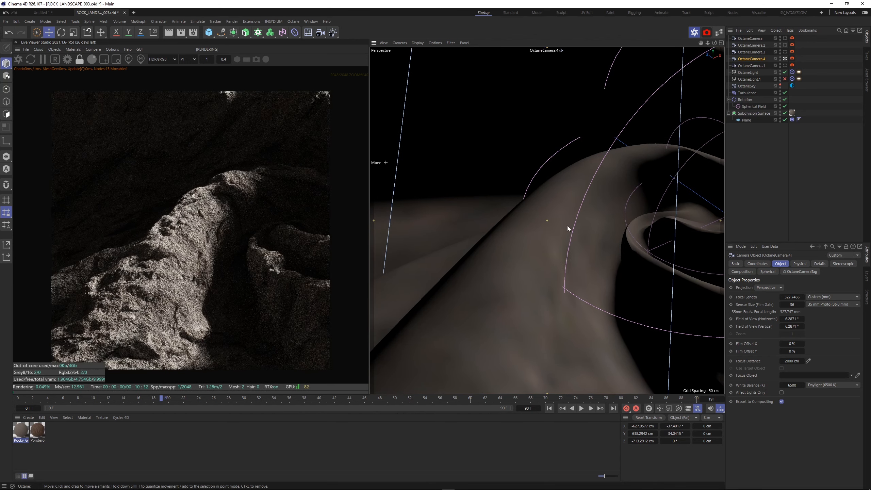
pyautogui.keyDown('alt'); pyautogui.moveTo(563, 223); pyautogui.dragTo(542, 259, button='middle'); pyautogui.keyUp('alt')
pyautogui.keyDown('alt'); pyautogui.moveTo(542, 257); pyautogui.dragTo(496, 307, button='right'); pyautogui.keyUp('alt')
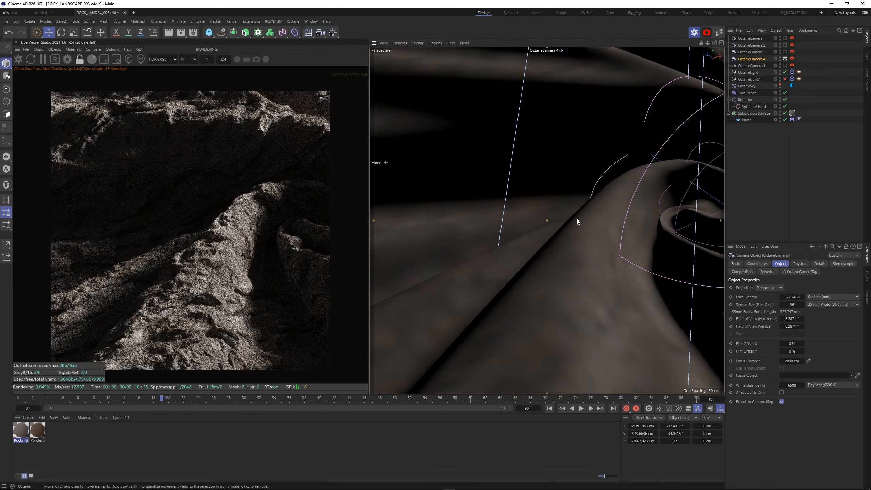
pyautogui.keyDown('alt'); pyautogui.moveTo(575, 243); pyautogui.dragTo(665, 252, button='middle'); pyautogui.keyUp('alt')
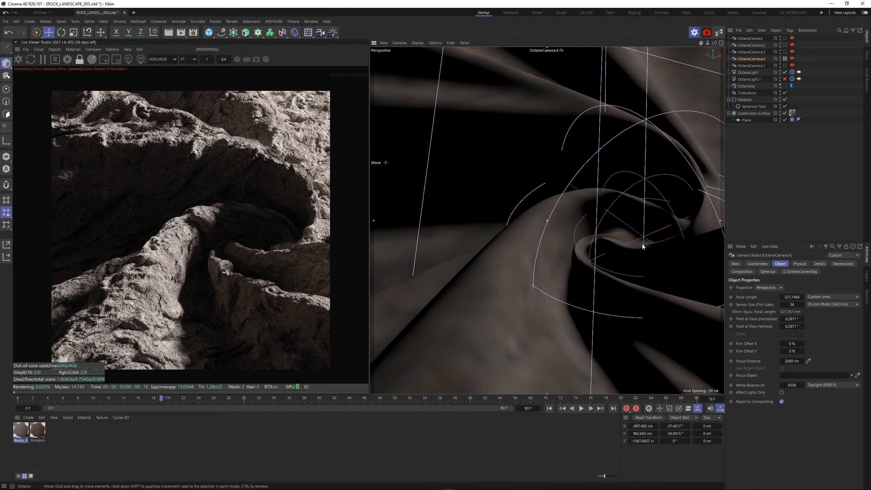
pyautogui.keyDown('alt'); pyautogui.moveTo(525, 317); pyautogui.dragTo(657, 274, button='middle'); pyautogui.keyUp('alt')
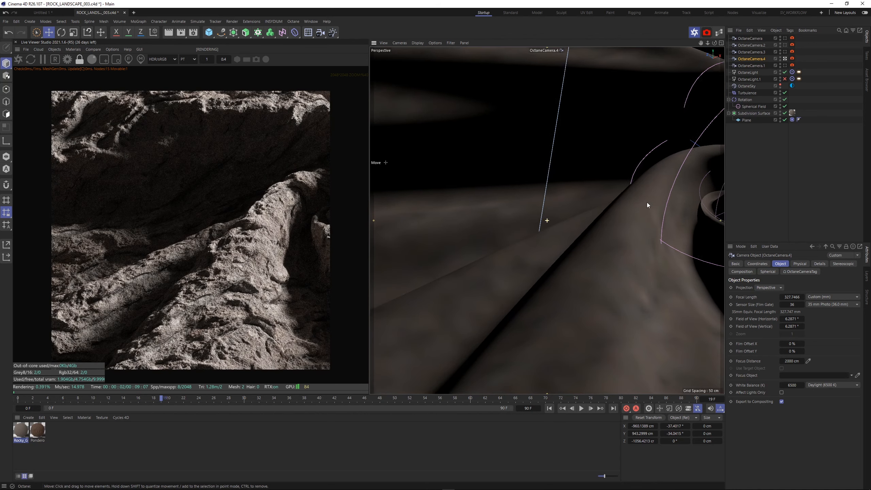
pyautogui.keyDown('alt'); pyautogui.moveTo(647, 204); pyautogui.dragTo(542, 277, button='middle'); pyautogui.keyUp('alt')
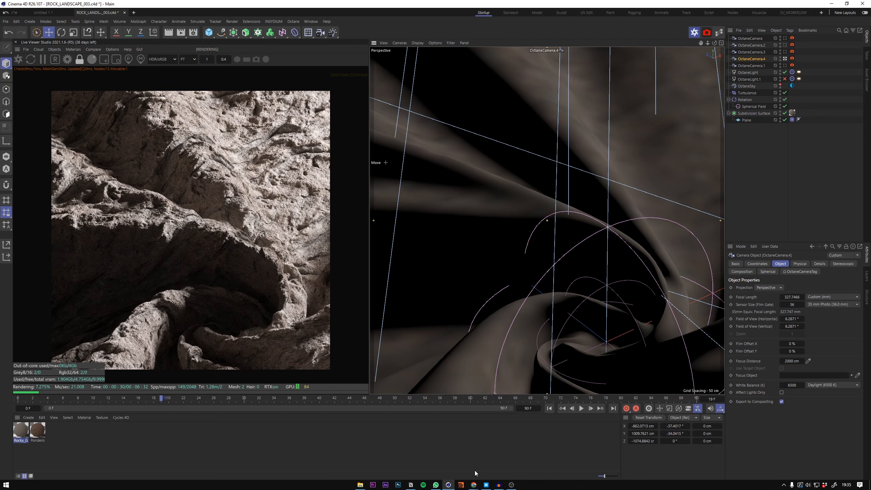
# - Switch to Chrome, look through the reference images of the Rocky Swirls Instagram post, and return to Cinema 4D
pyautogui.moveTo(474, 484)
pyautogui.click(504, 460)
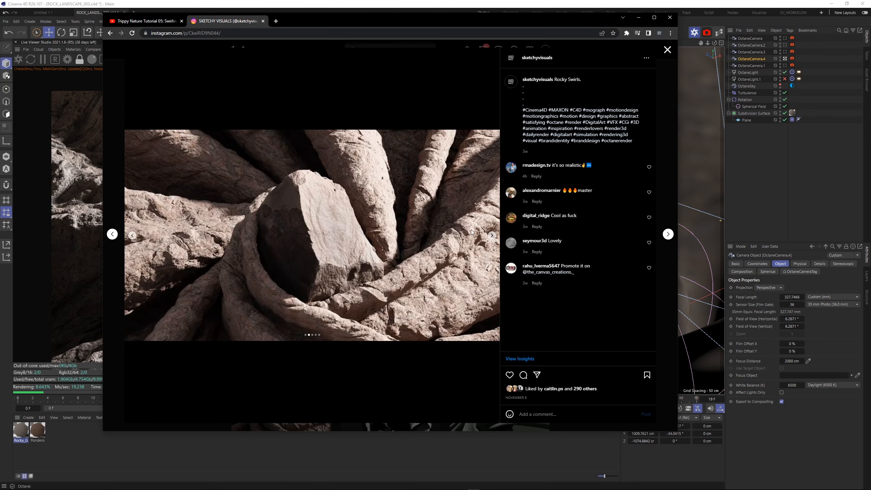
pyautogui.click(491, 236)
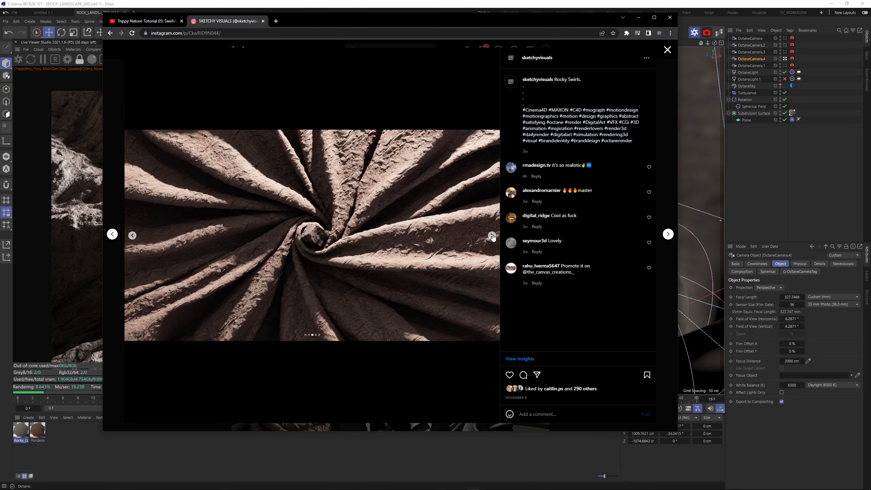
pyautogui.click(492, 235)
pyautogui.click(492, 236)
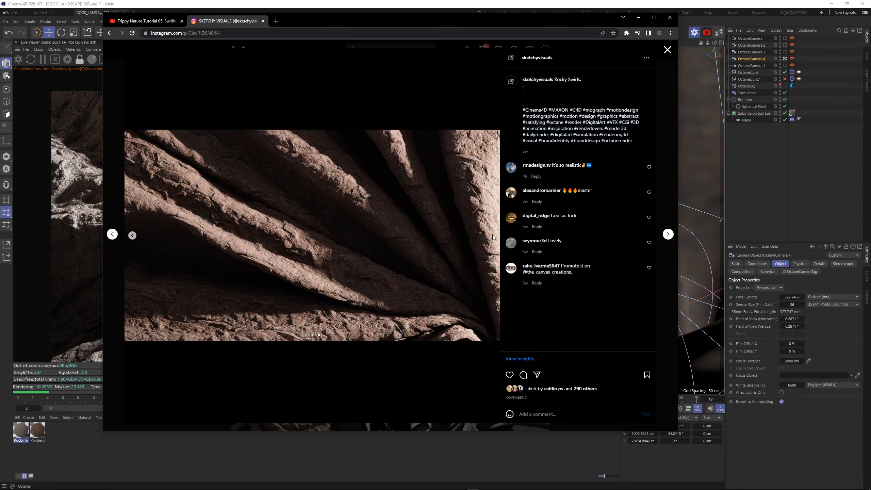
pyautogui.click(132, 235)
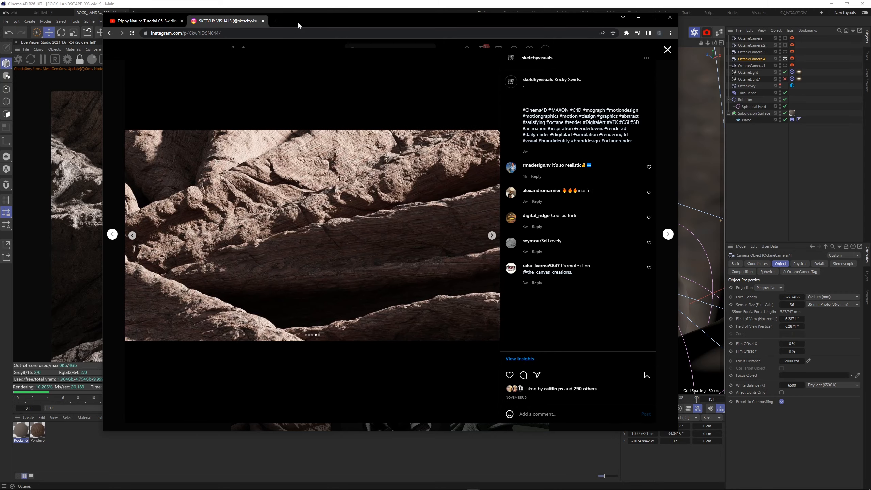
pyautogui.moveTo(299, 25); pyautogui.dragTo(496, 27)
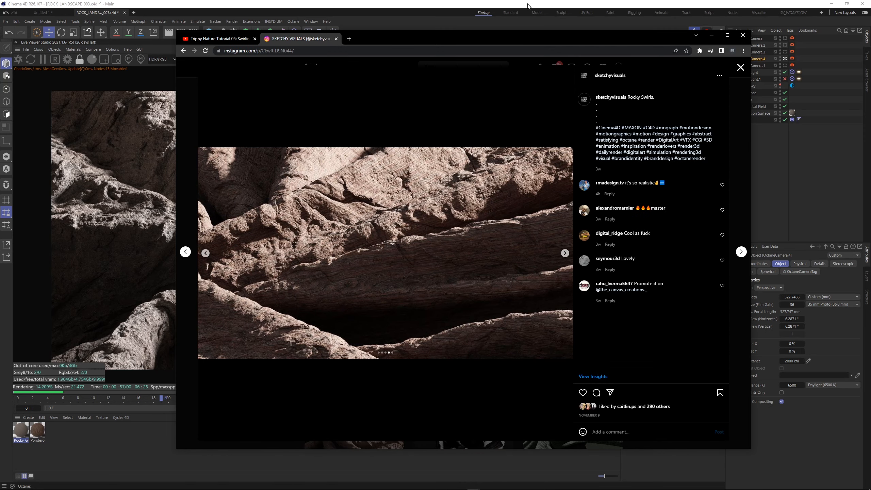
pyautogui.click(528, 5)
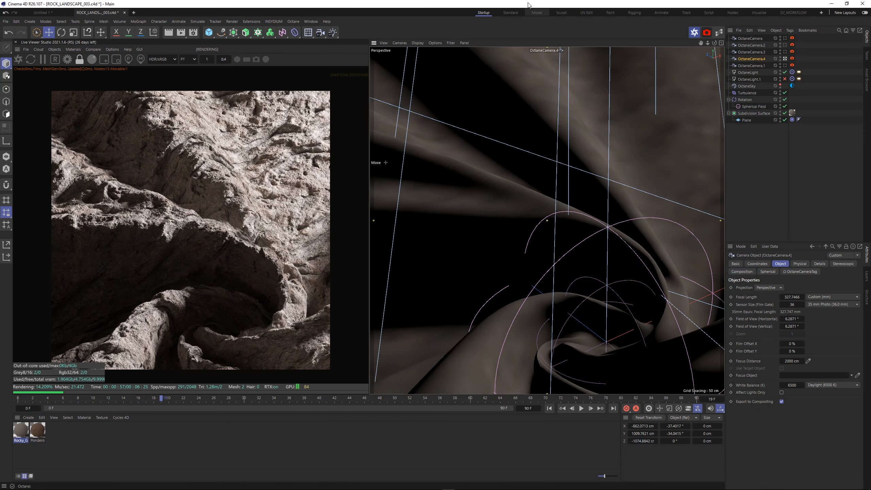